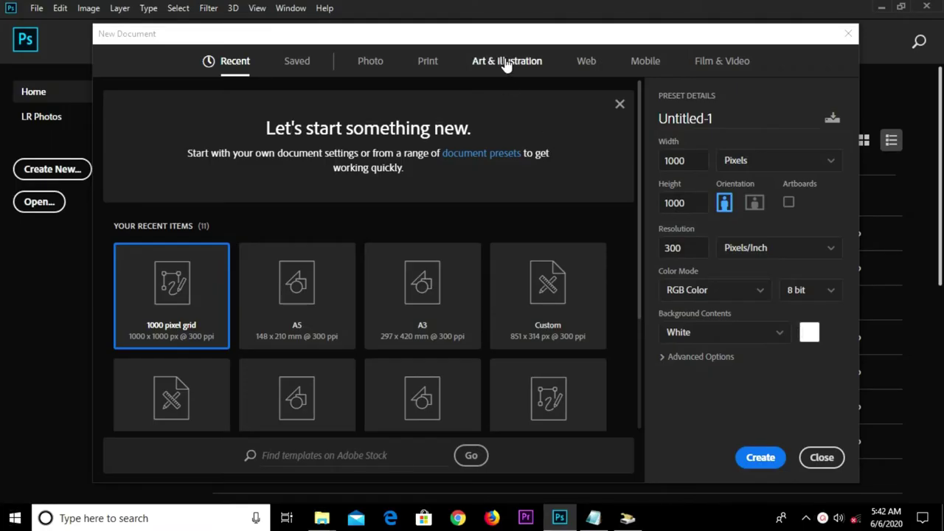
# Step: Create a 1000×1000 px Art & Illustration document and unlock its Background as Layer 0
pyautogui.click(506, 64)
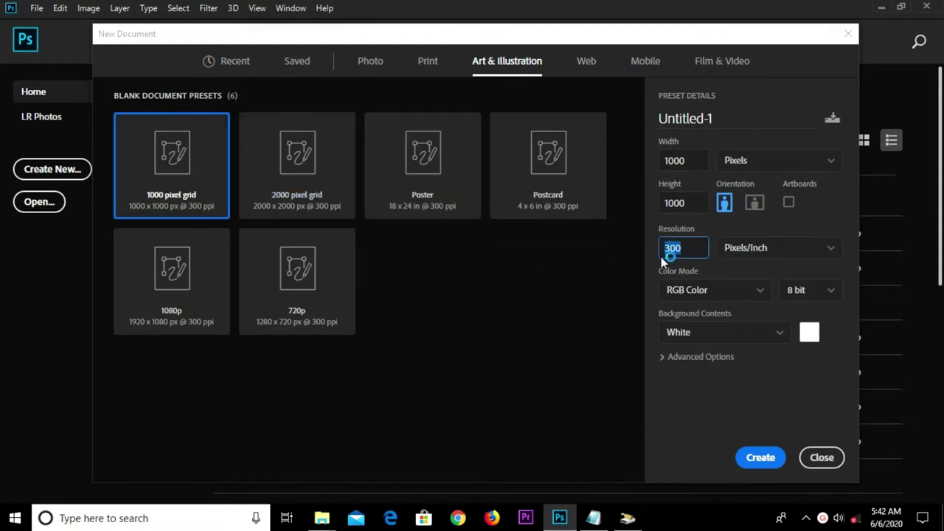
pyautogui.click(760, 457)
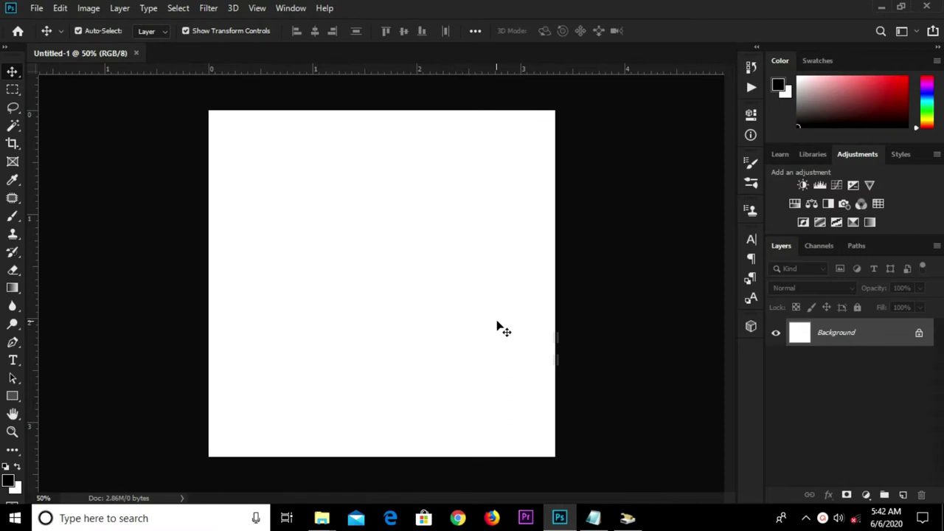
pyautogui.doubleClick(875, 346)
pyautogui.click(582, 145)
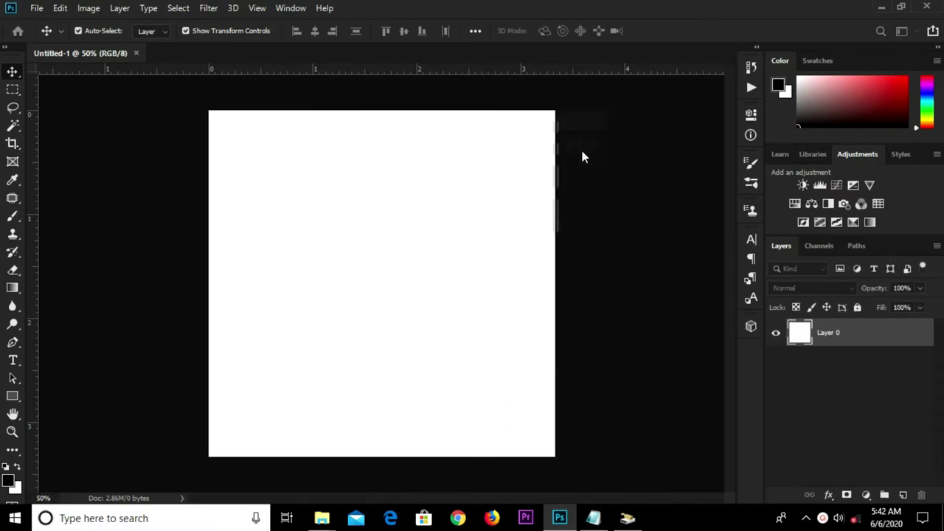
# Step: Copy the navy hex colour code from the service notes in Notepad
pyautogui.click(593, 518)
pyautogui.moveTo(240, 379); pyautogui.dragTo(181, 374)
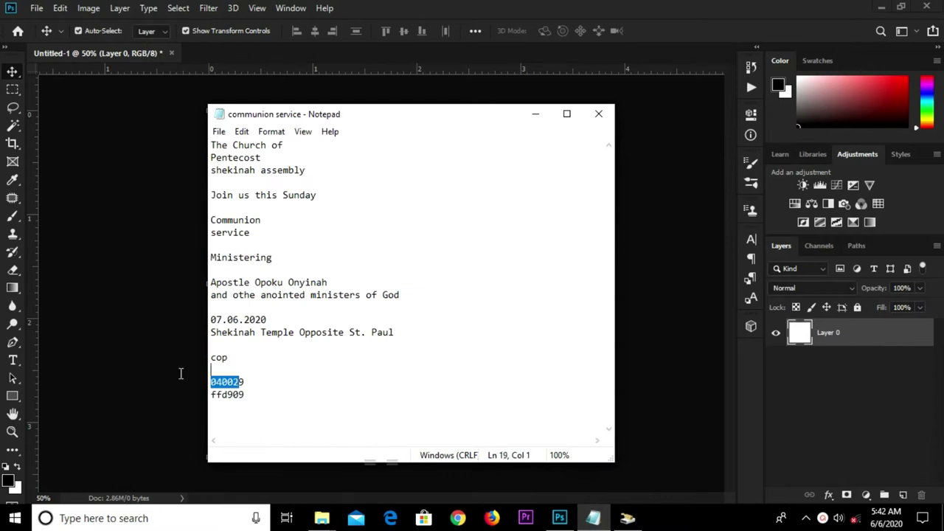
pyautogui.moveTo(249, 381); pyautogui.dragTo(244, 381)
pyautogui.rightClick(235, 388)
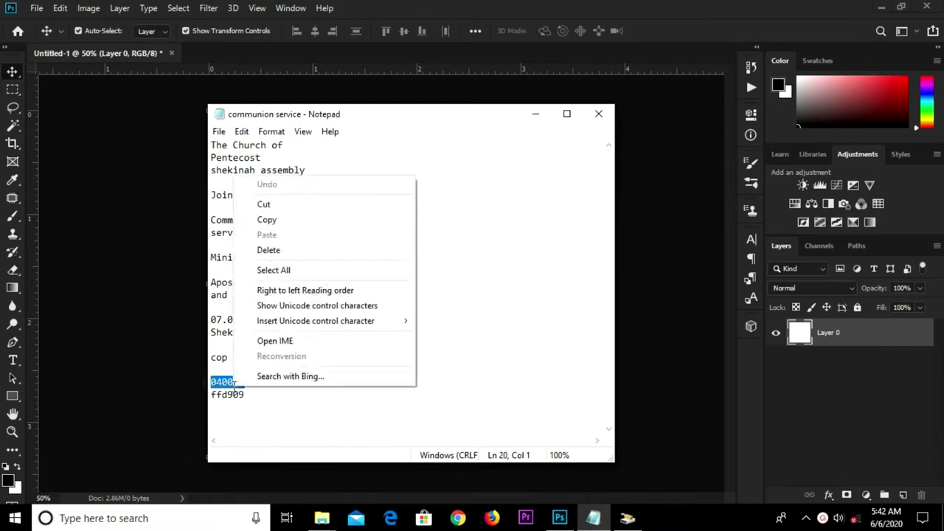
pyautogui.click(266, 219)
# Step: Add a Solid Color fill layer using the pasted navy hex #040029
pyautogui.click(811, 408)
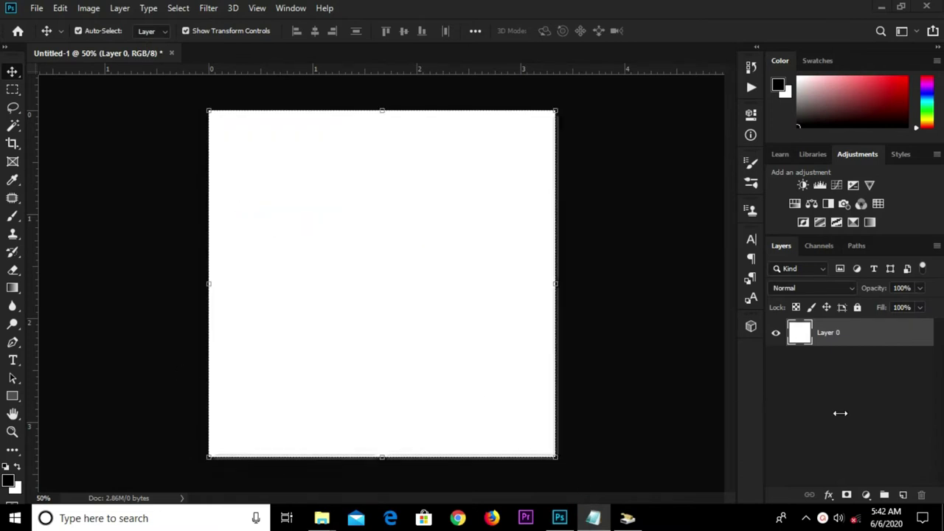
pyautogui.click(867, 495)
pyautogui.click(864, 253)
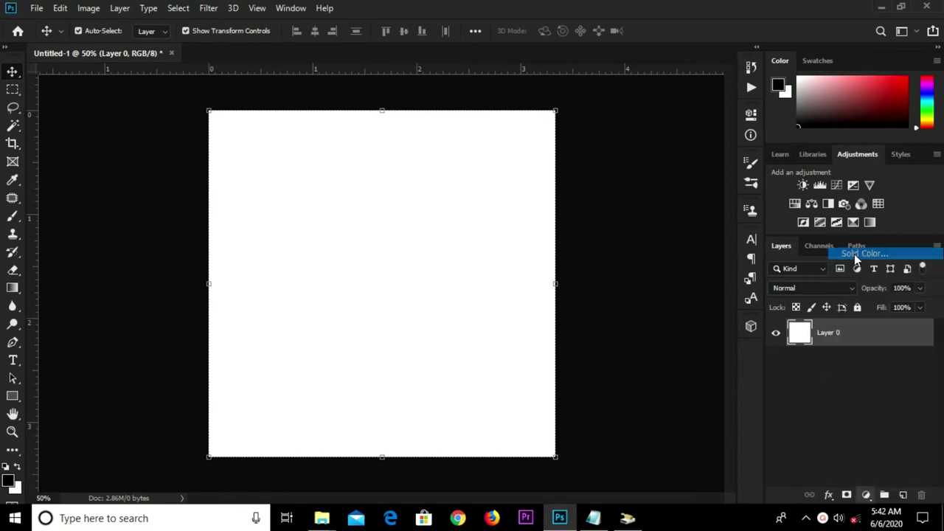
pyautogui.write('040029')
pyautogui.click(831, 240)
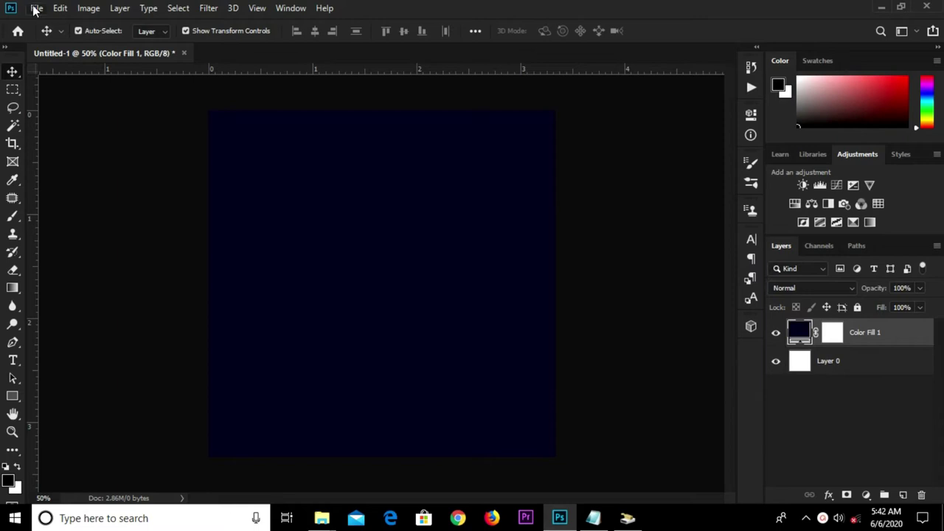
pyautogui.click(35, 9)
# Step: Place the embedded image 'dfg' from Downloads > Sunday service
pyautogui.click(94, 270)
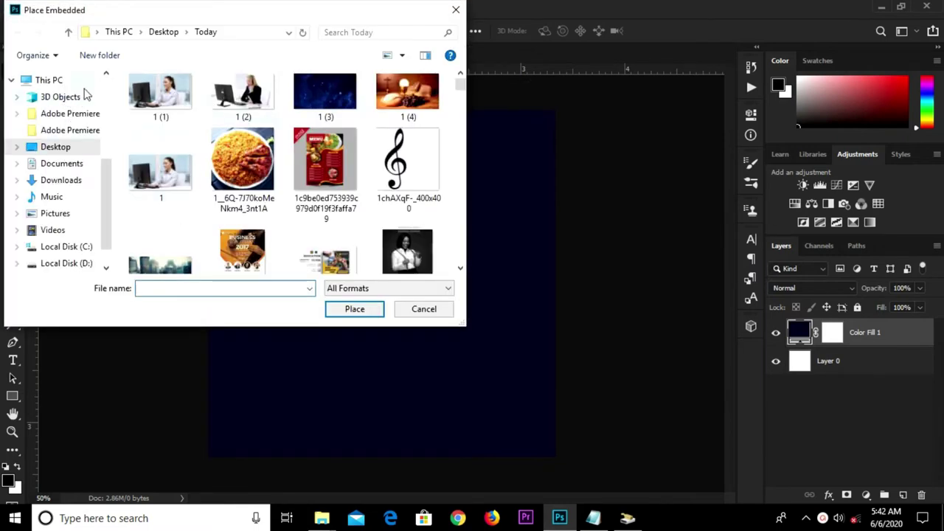
pyautogui.click(59, 181)
pyautogui.click(57, 191)
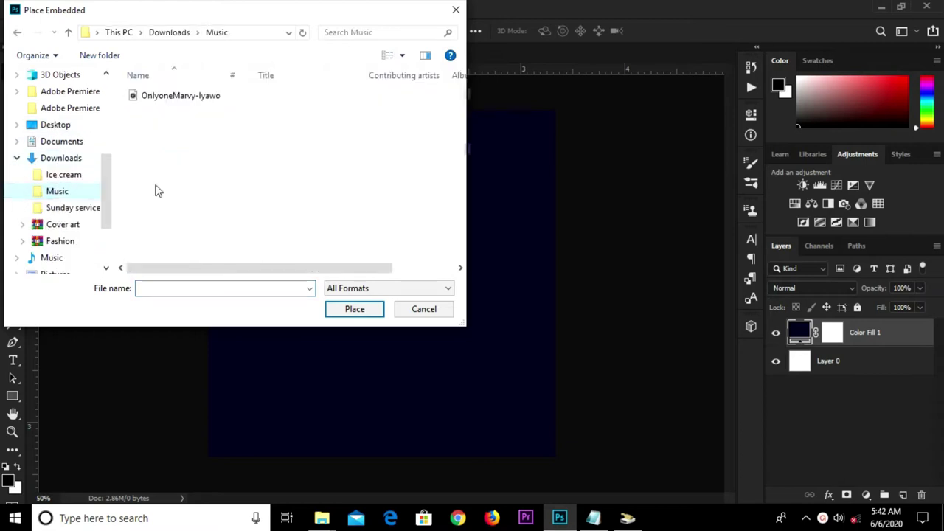
pyautogui.click(57, 161)
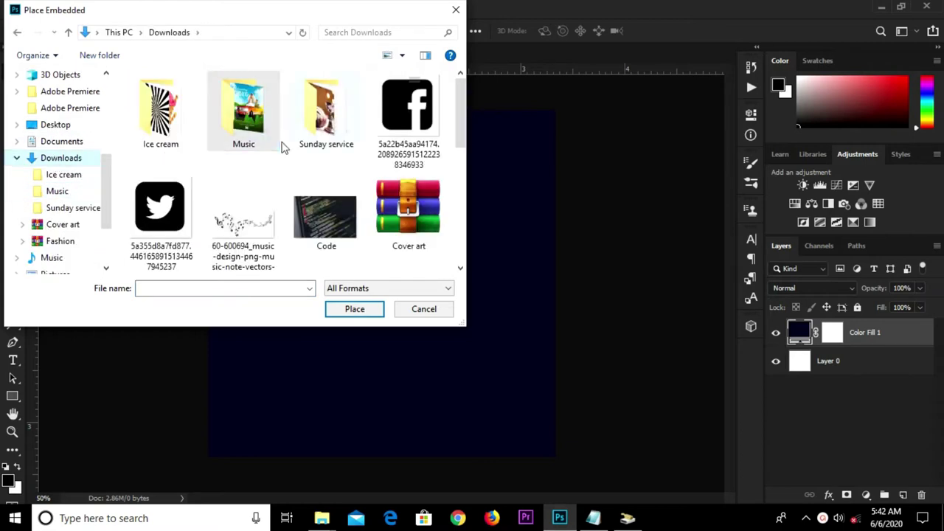
pyautogui.doubleClick(319, 146)
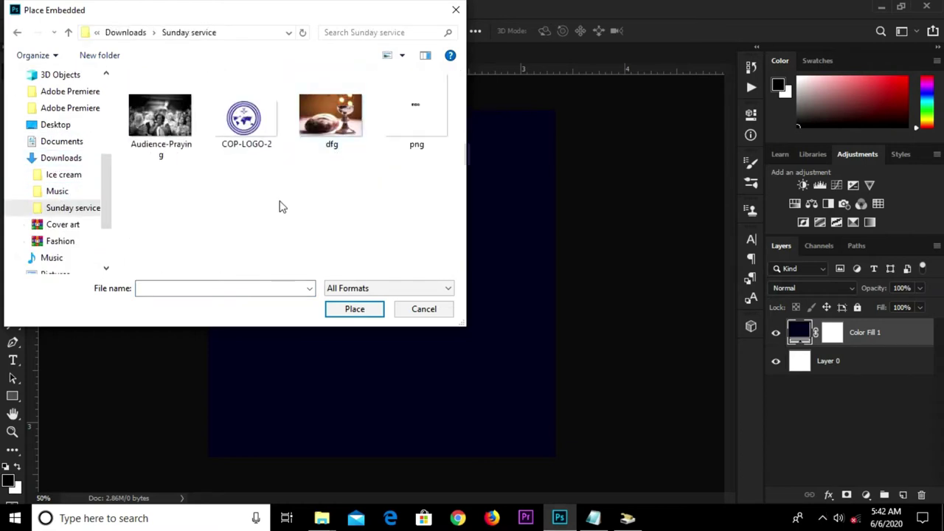
pyautogui.click(317, 122)
pyautogui.click(355, 309)
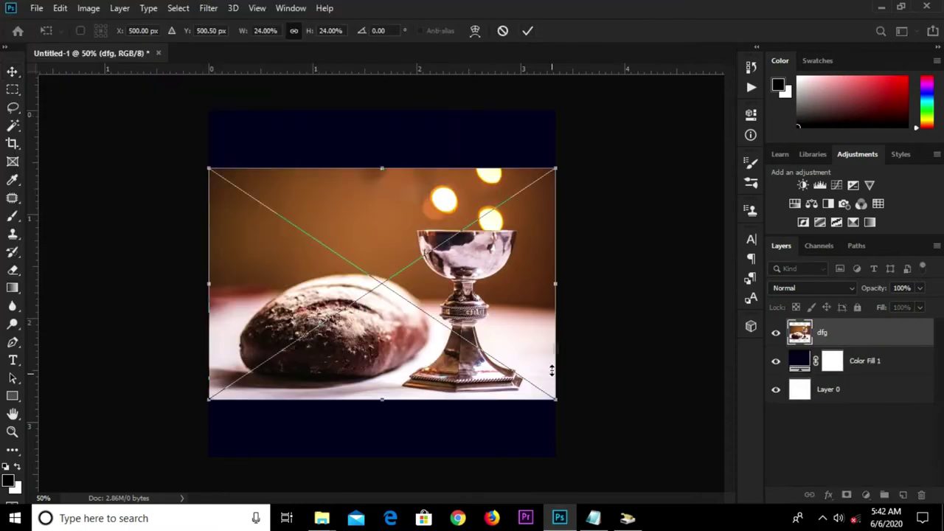
# Step: Scale the bread-and-chalice photo up and move it to the canvas bottom
pyautogui.moveTo(557, 398); pyautogui.dragTo(620, 442)
pyautogui.moveTo(210, 171); pyautogui.dragTo(166, 148)
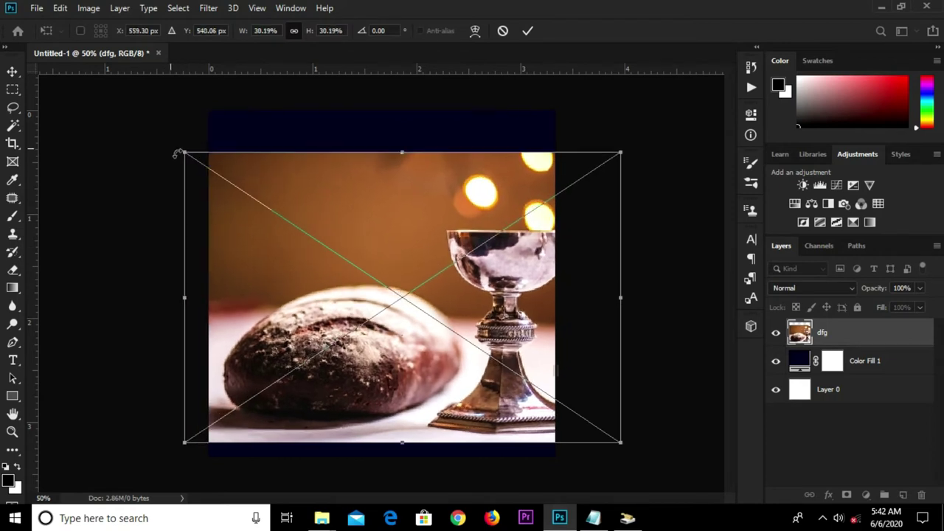
pyautogui.moveTo(182, 150); pyautogui.dragTo(173, 144)
pyautogui.moveTo(345, 269); pyautogui.dragTo(329, 295)
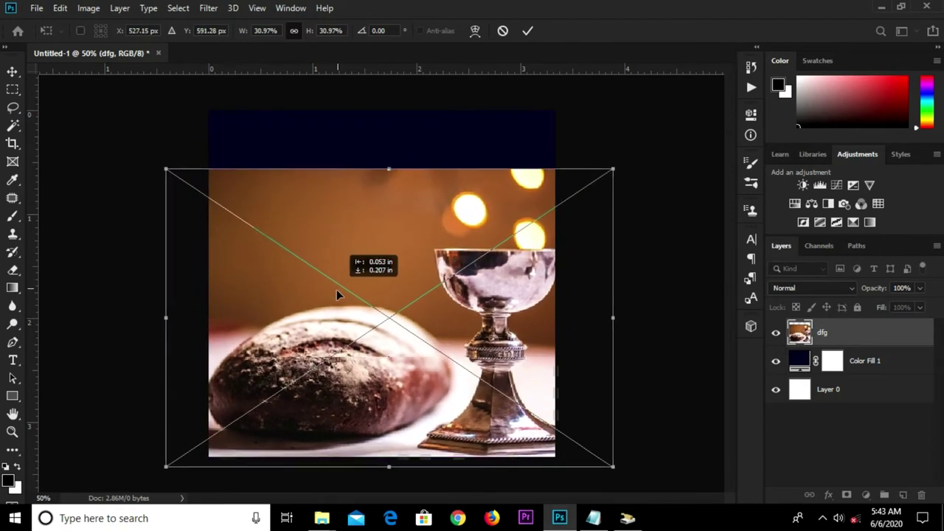
pyautogui.click(526, 33)
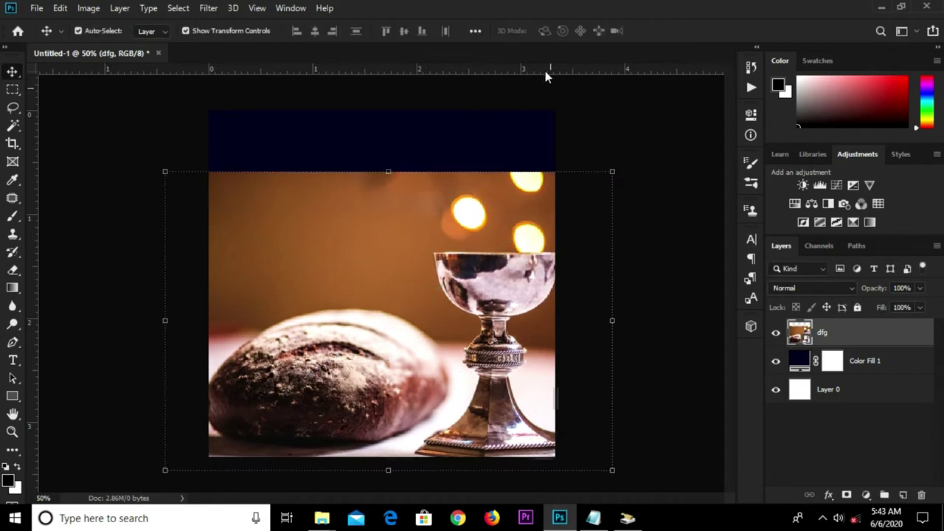
# Step: Set the dfg layer to Screen blend mode at 30% opacity
pyautogui.click(819, 287)
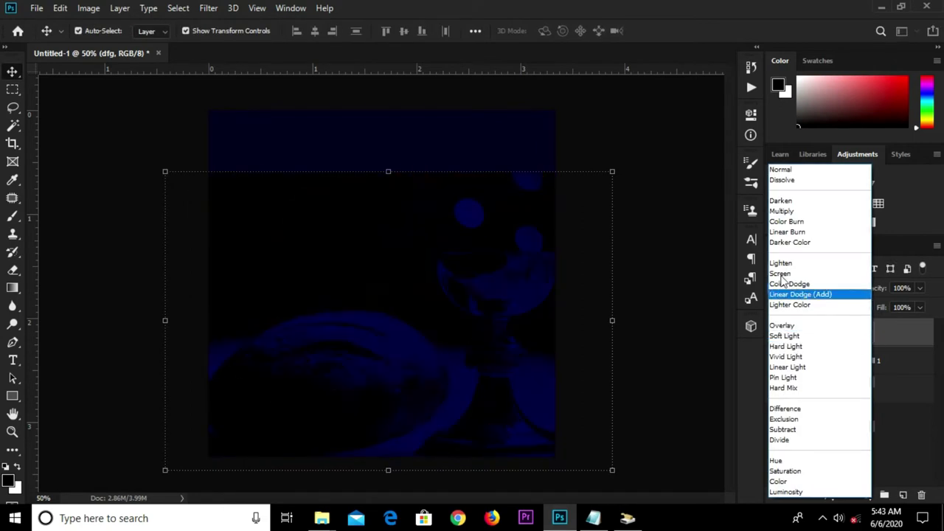
pyautogui.click(780, 271)
pyautogui.click(900, 288)
pyautogui.write('30')
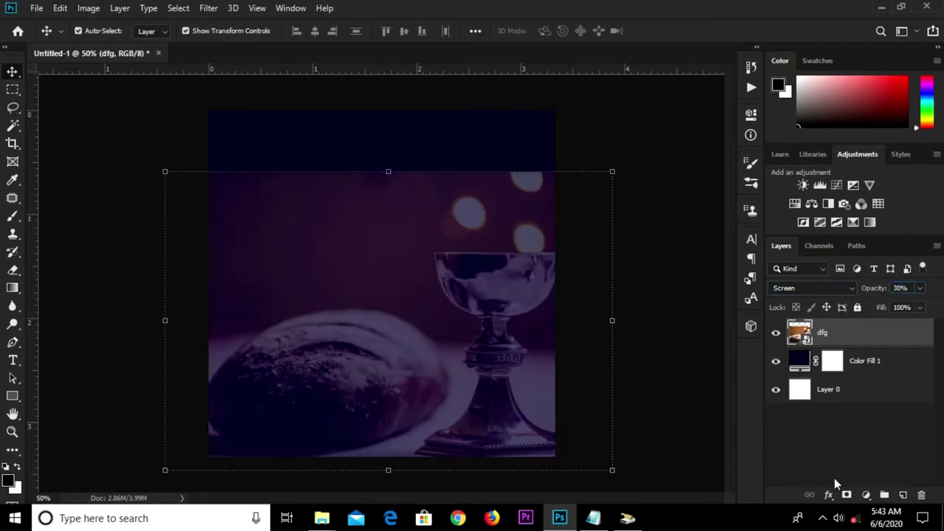
# Step: Add a layer mask and fade the photo's top into navy with a Foreground to Transparent gradient
pyautogui.click(847, 495)
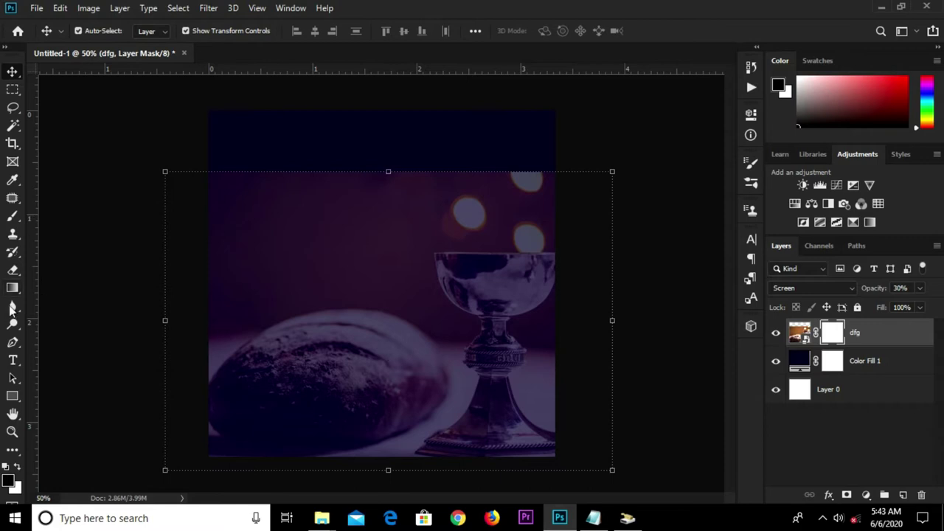
pyautogui.rightClick(12, 289)
pyautogui.click(63, 283)
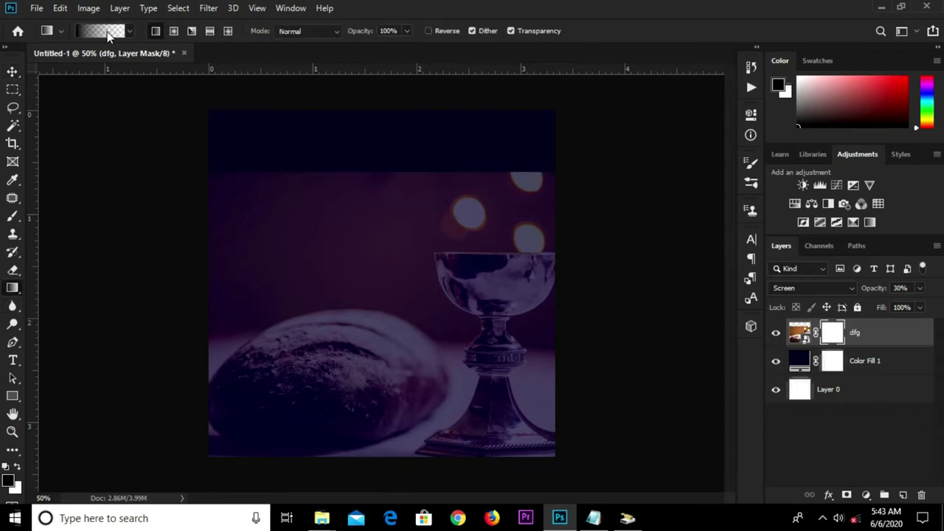
pyautogui.click(105, 31)
pyautogui.click(393, 195)
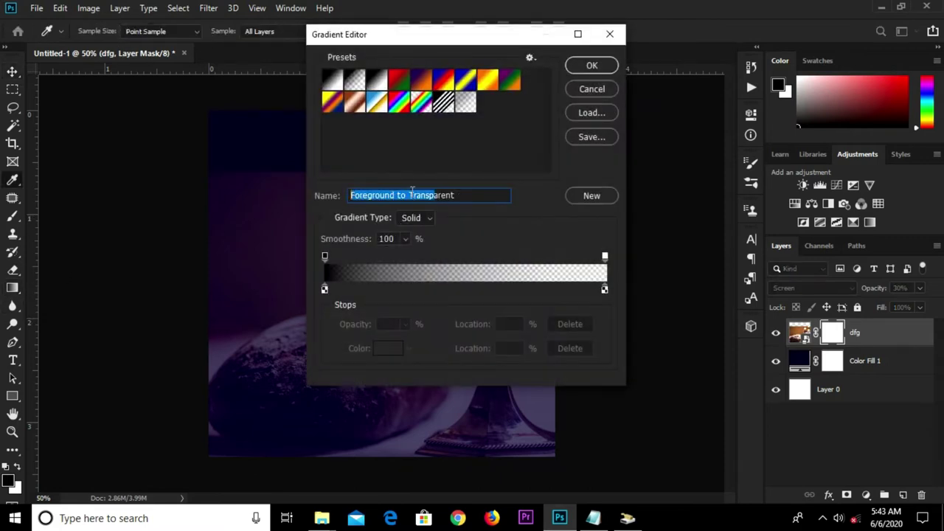
pyautogui.click(594, 65)
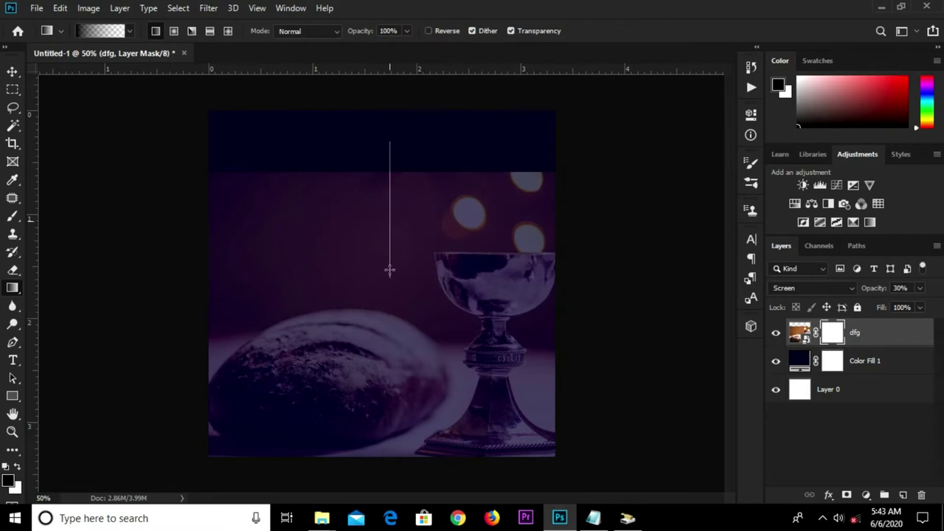
pyautogui.moveTo(390, 269); pyautogui.dragTo(390, 270)
pyautogui.moveTo(372, 162); pyautogui.dragTo(380, 344)
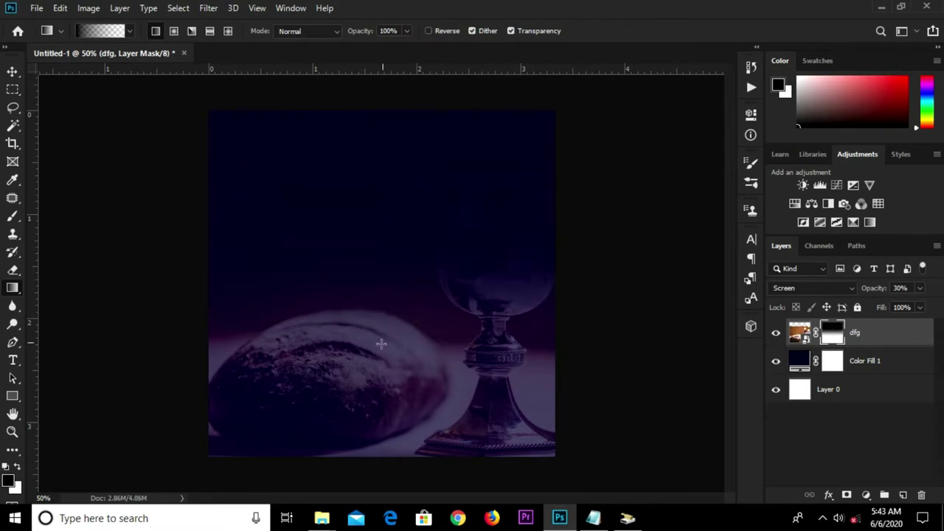
# Step: Fit the whole canvas in view and deselect the dfg layer
pyautogui.scroll(1, 384, 192)
pyautogui.scroll(1, 379, 188)
pyautogui.scroll(-1, 379, 170)
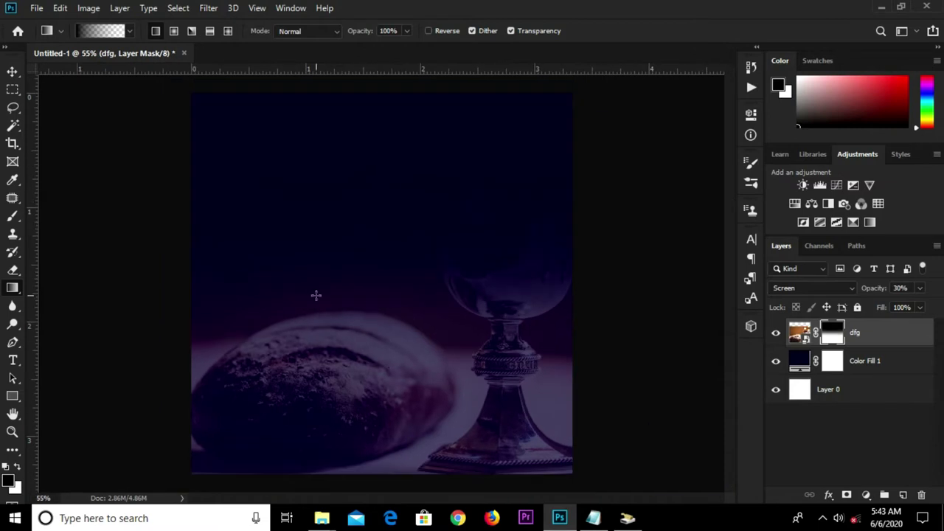
pyautogui.click(12, 72)
pyautogui.scroll(-2, 140, 199)
pyautogui.hotkey('shift', 'alt', 'n')
pyautogui.click(118, 223)
pyautogui.click(36, 8)
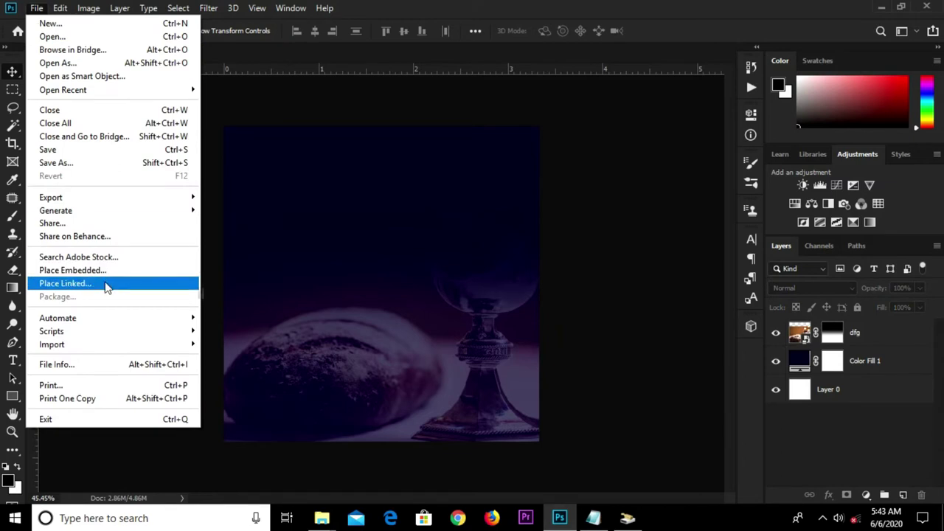
# Step: Place the Audience-Praying photo and move it to the top of the flyer
pyautogui.click(105, 271)
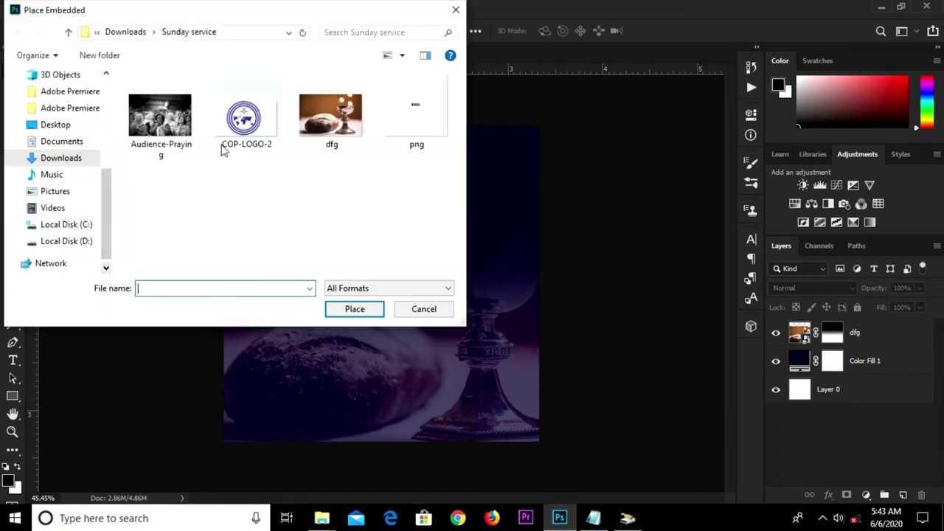
pyautogui.click(180, 144)
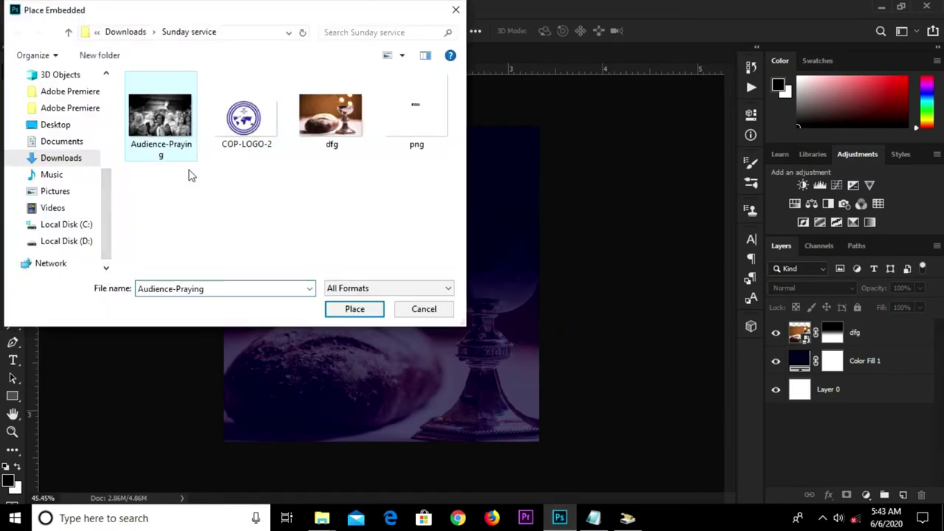
pyautogui.click(348, 310)
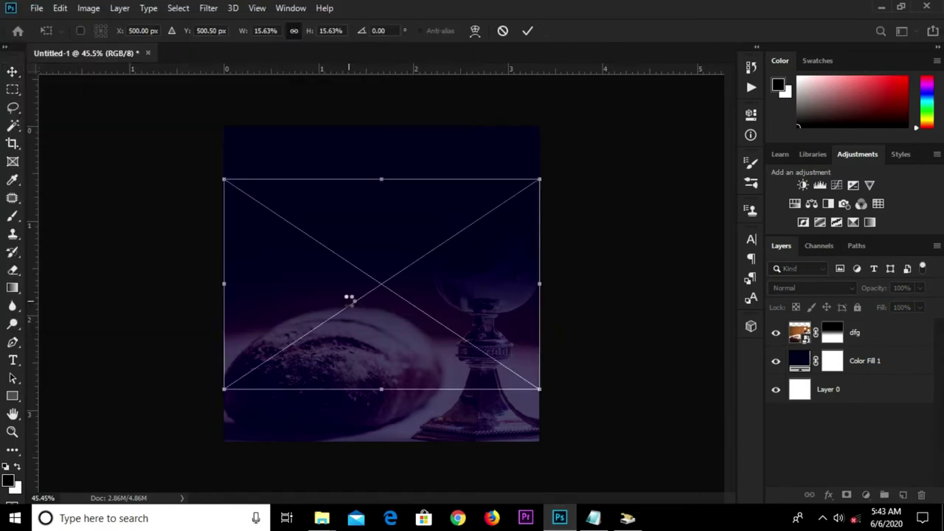
pyautogui.click(526, 30)
pyautogui.moveTo(379, 329); pyautogui.dragTo(366, 213)
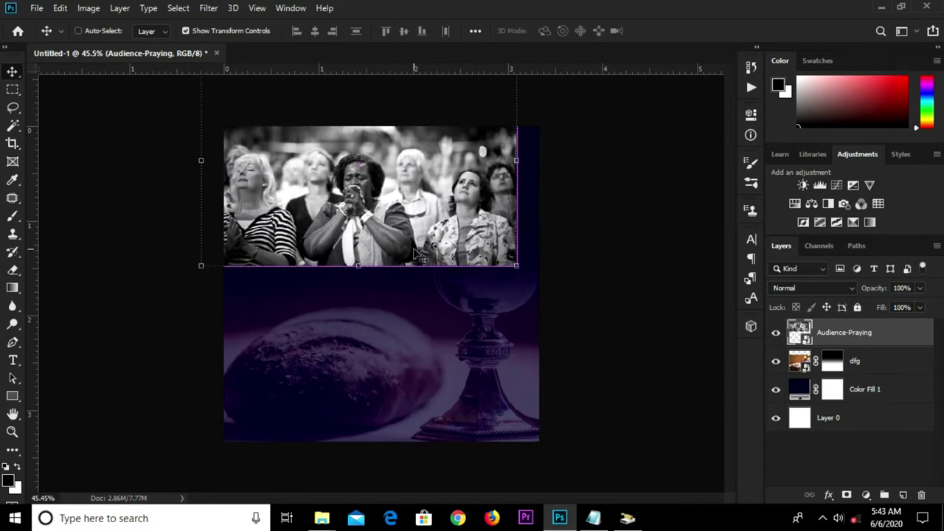
# Step: Enlarge the Audience-Praying photo across the top with Free Transform
pyautogui.hotkey('ctrl', 't')
pyautogui.moveTo(522, 279)
pyautogui.mouseDown()
pyautogui.moveTo(550, 299)
pyautogui.moveTo(534, 289)
pyautogui.mouseUp()
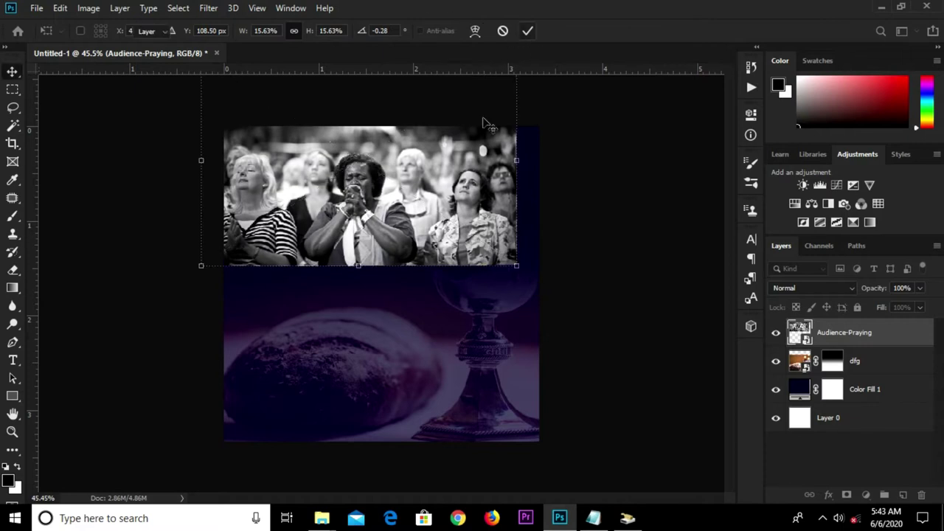
pyautogui.click(528, 31)
pyautogui.press('ctrl')
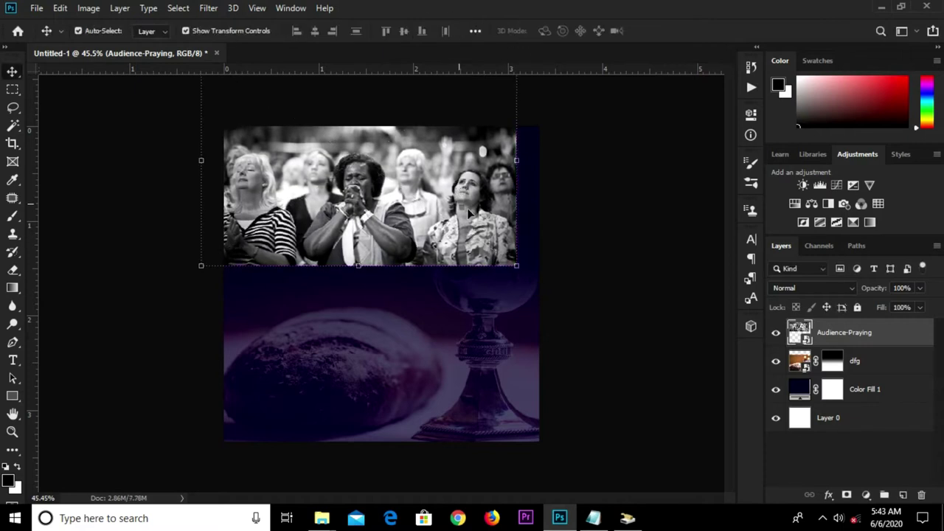
pyautogui.moveTo(537, 267); pyautogui.dragTo(573, 305)
pyautogui.click(527, 31)
# Step: Push the audience photo to the top edge and blend it in Soft Light at 62% opacity
pyautogui.moveTo(407, 248)
pyautogui.mouseDown()
pyautogui.moveTo(393, 191)
pyautogui.moveTo(392, 207)
pyautogui.mouseUp()
pyautogui.click(806, 289)
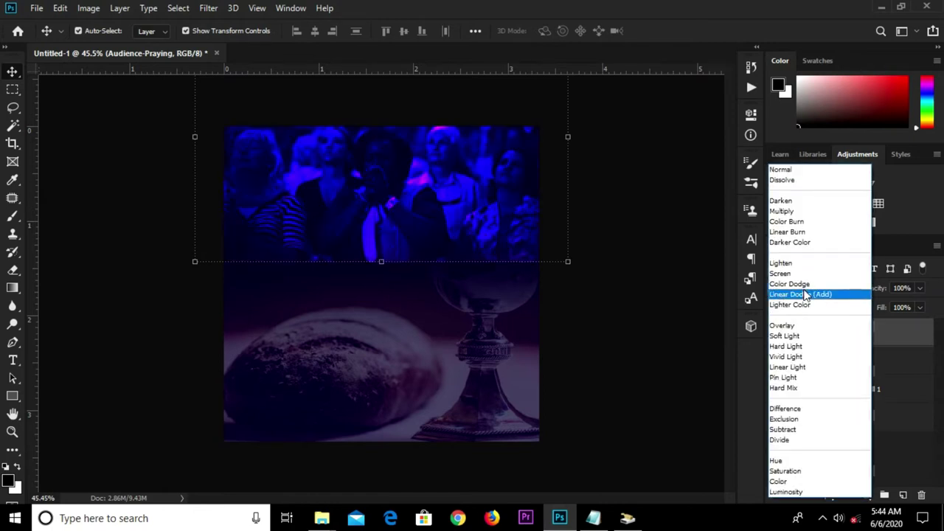
pyautogui.click(785, 337)
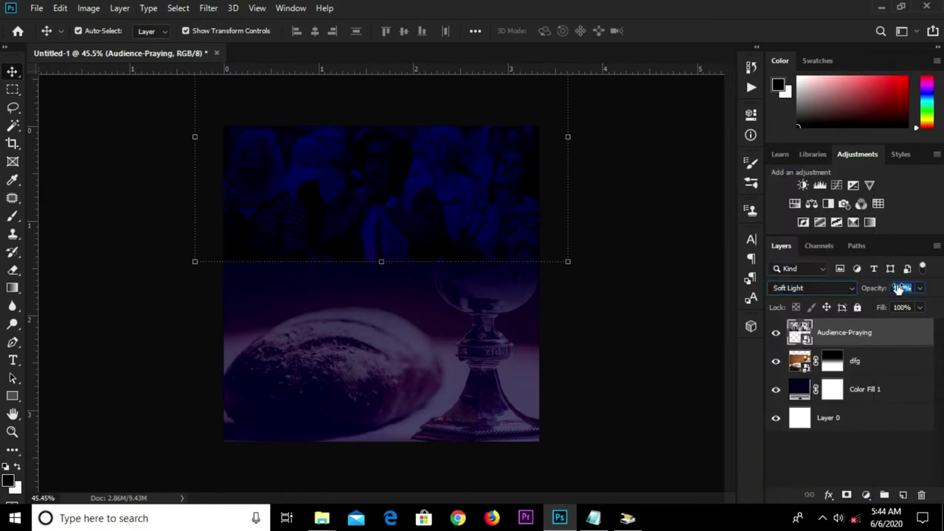
pyautogui.click(904, 288)
pyautogui.write('632')
pyautogui.press('Return')
# Step: Add a layer mask and fade the photo's lower part with a Foreground to Transparent gradient
pyautogui.doubleClick(847, 496)
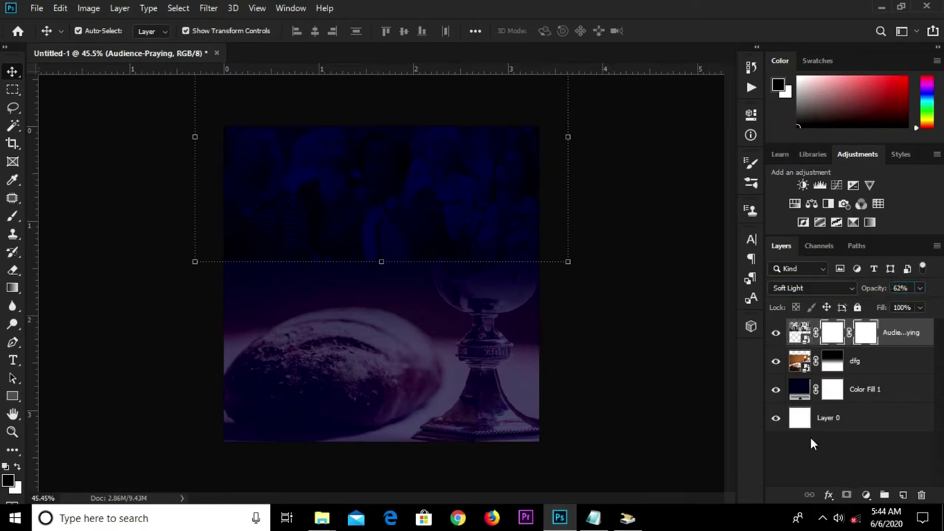
pyautogui.press('g')
pyautogui.rightClick(12, 288)
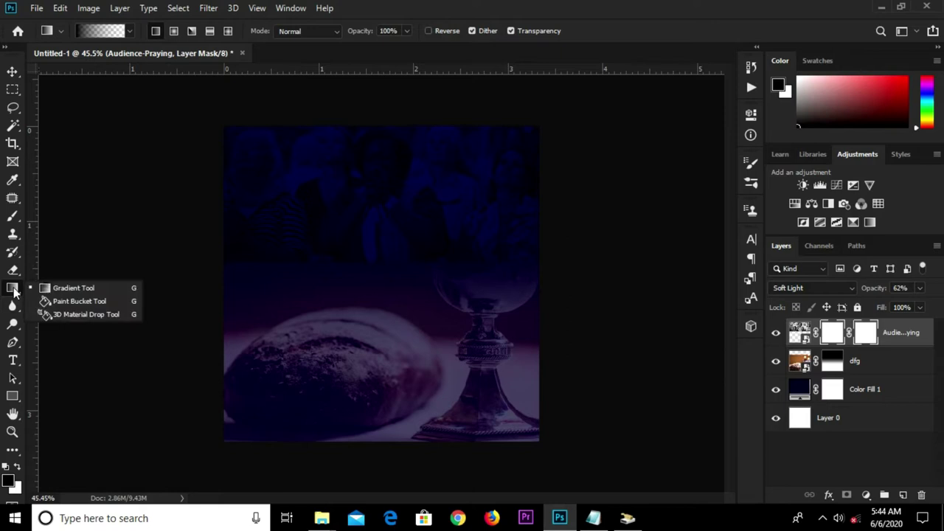
pyautogui.click(109, 35)
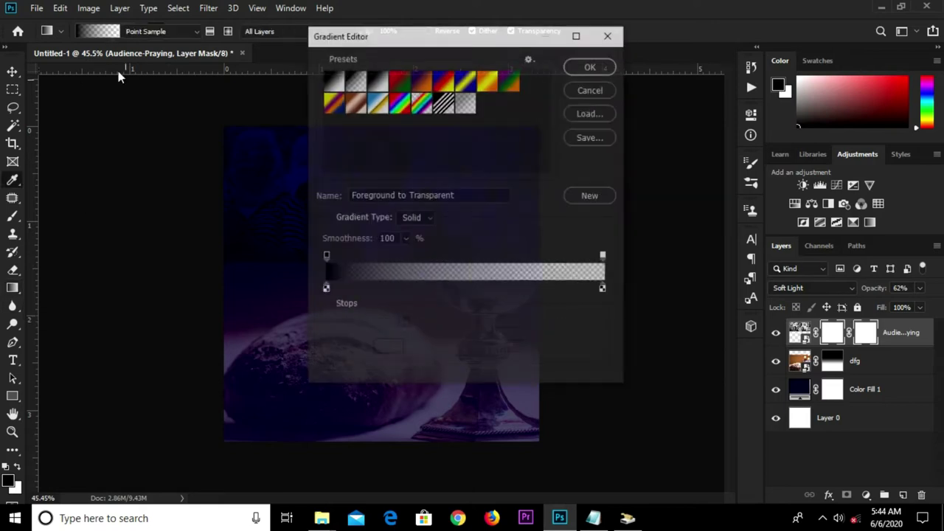
pyautogui.click(592, 67)
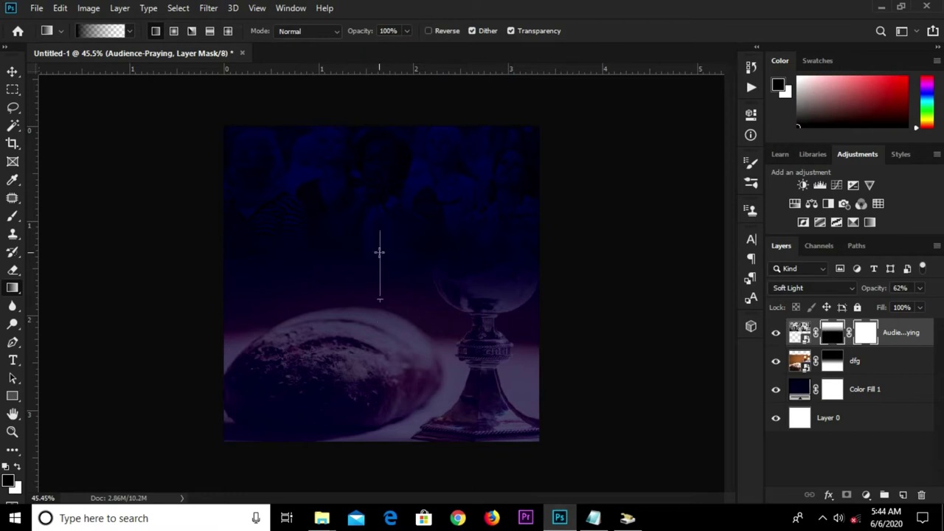
pyautogui.scroll(2, 386, 299)
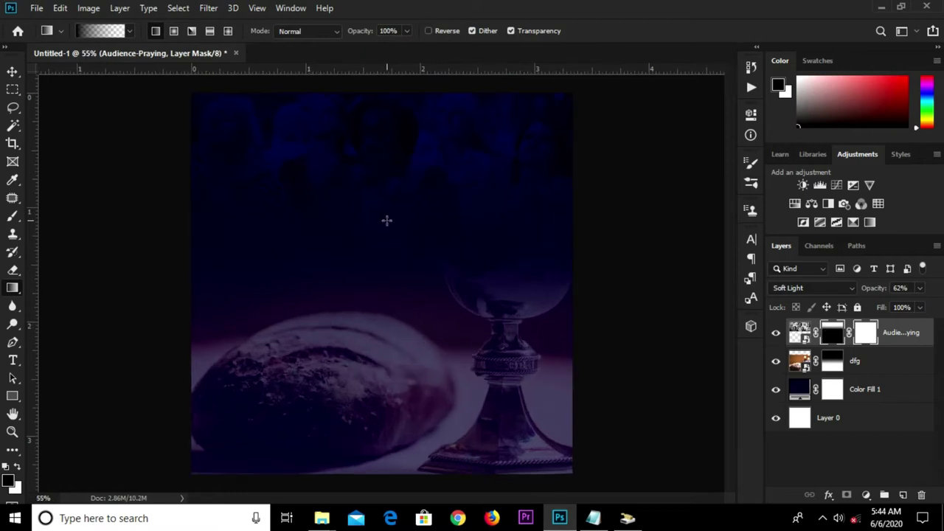
pyautogui.scroll(-1, 387, 220)
pyautogui.press('v')
pyautogui.click(124, 236)
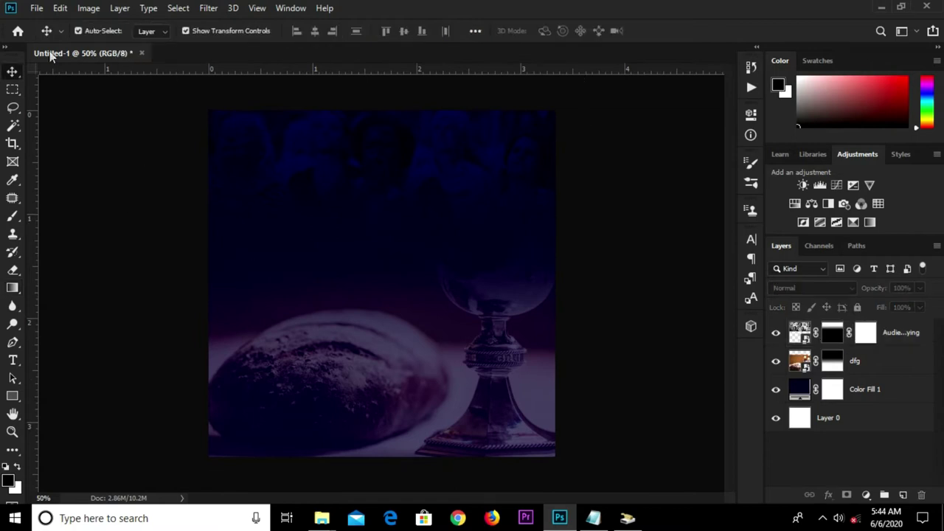
# Step: Place the COP-LOGO-2 image as an embedded layer in the flyer
pyautogui.click(40, 12)
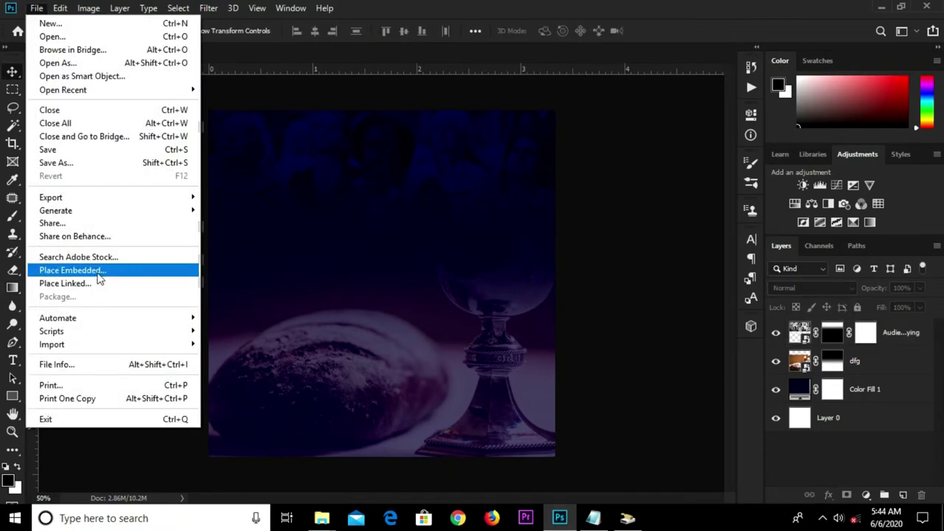
pyautogui.click(99, 271)
pyautogui.click(251, 158)
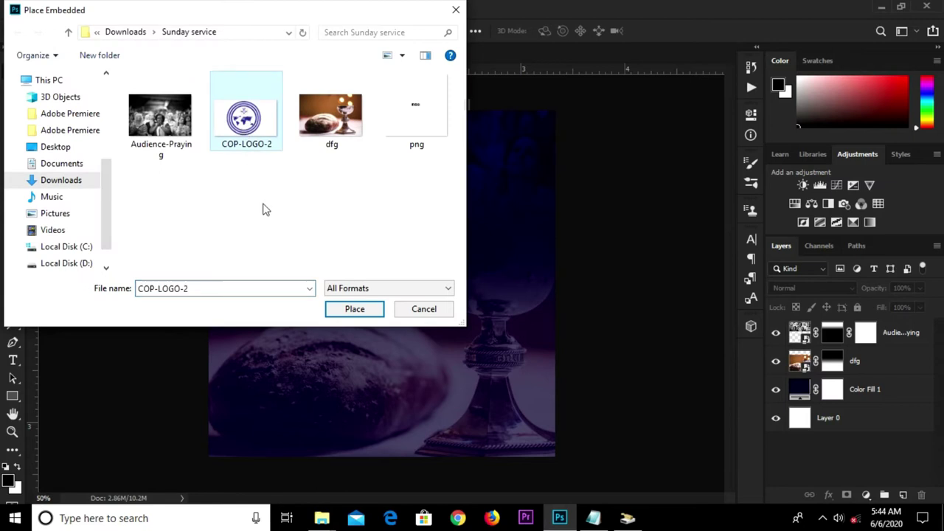
pyautogui.click(350, 313)
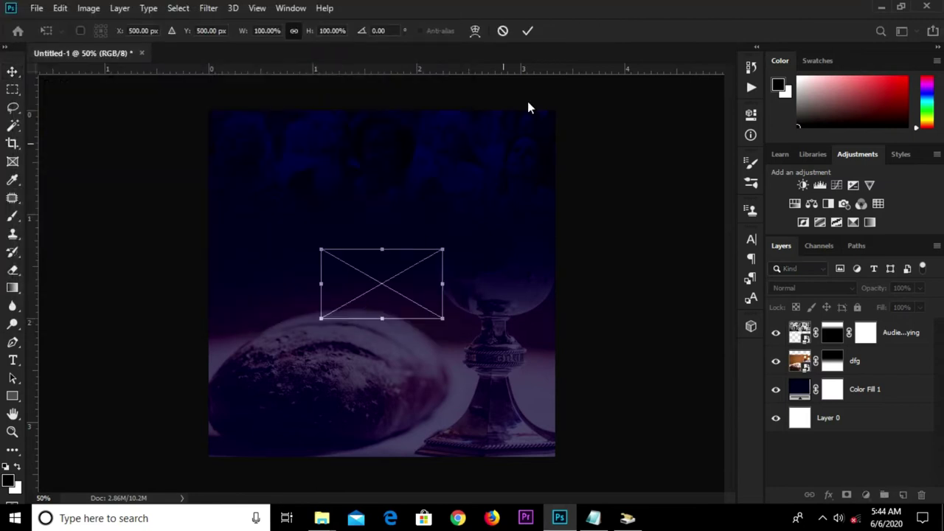
pyautogui.click(526, 31)
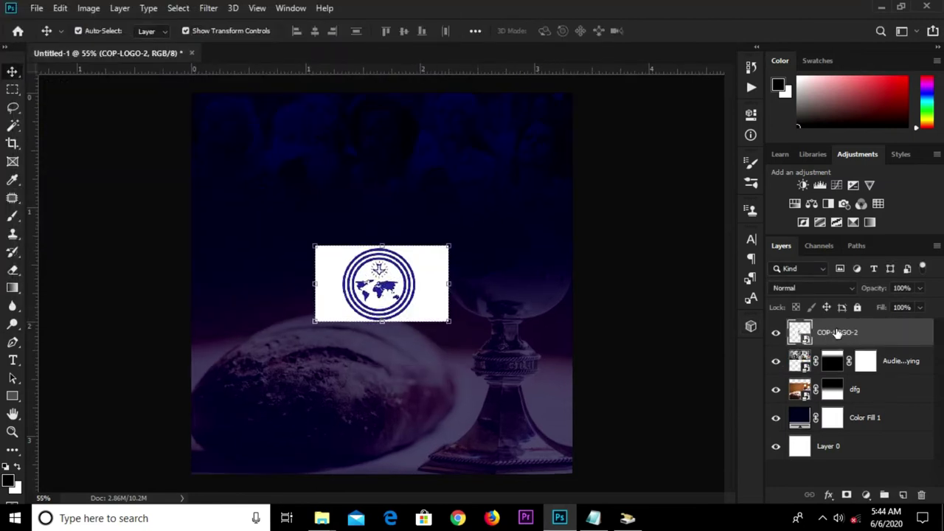
# Step: Rasterize the COP-LOGO-2 layer
pyautogui.rightClick(838, 333)
pyautogui.click(676, 246)
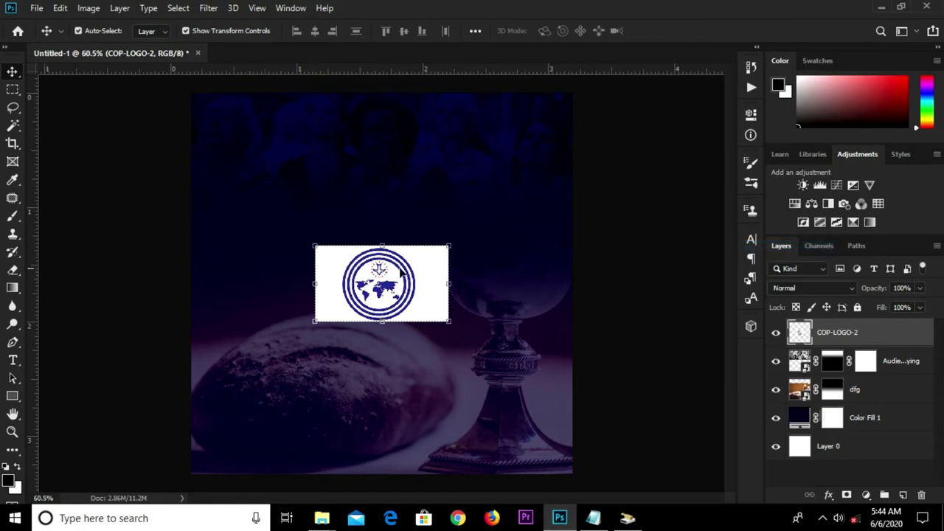
pyautogui.scroll(1, 401, 273)
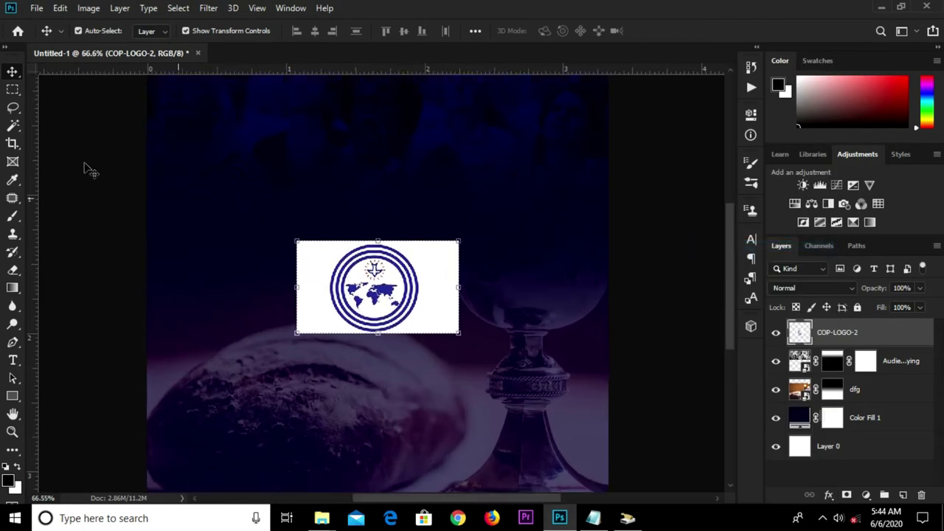
pyautogui.click(15, 91)
pyautogui.click(11, 128)
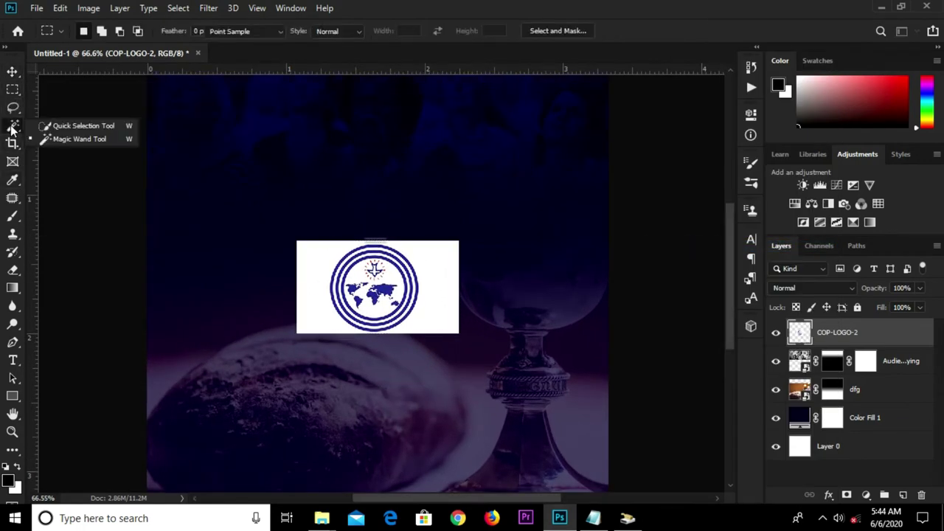
# Step: Delete the logo's white background using a Magic Wand selection
pyautogui.click(71, 139)
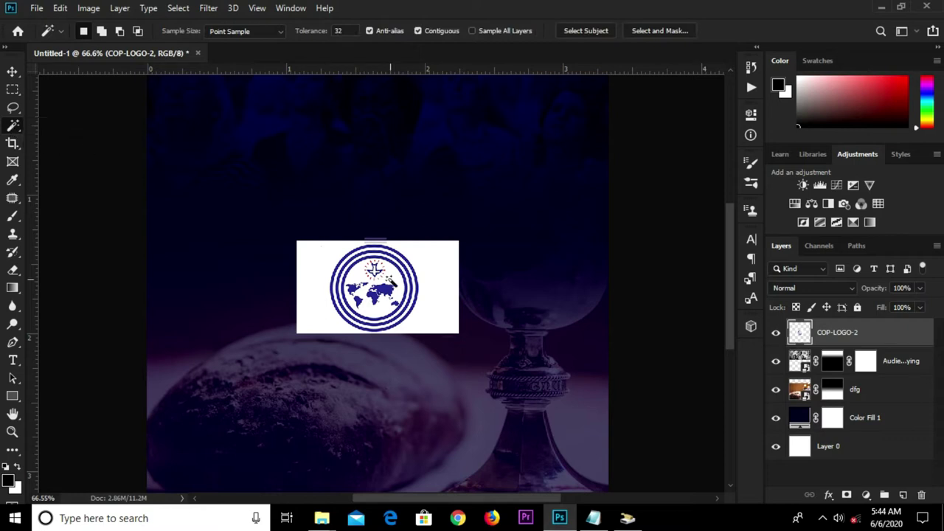
pyautogui.scroll(3, 358, 275)
pyautogui.click(315, 246)
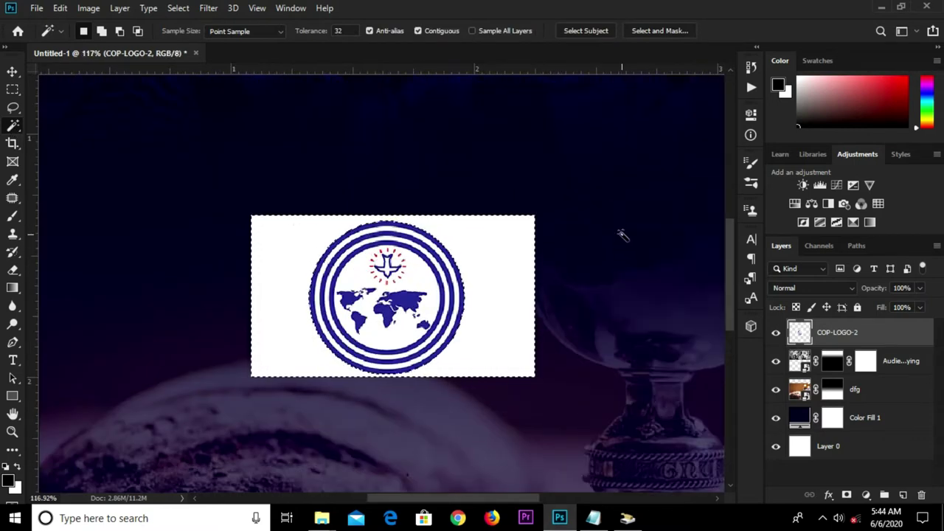
pyautogui.press('Delete')
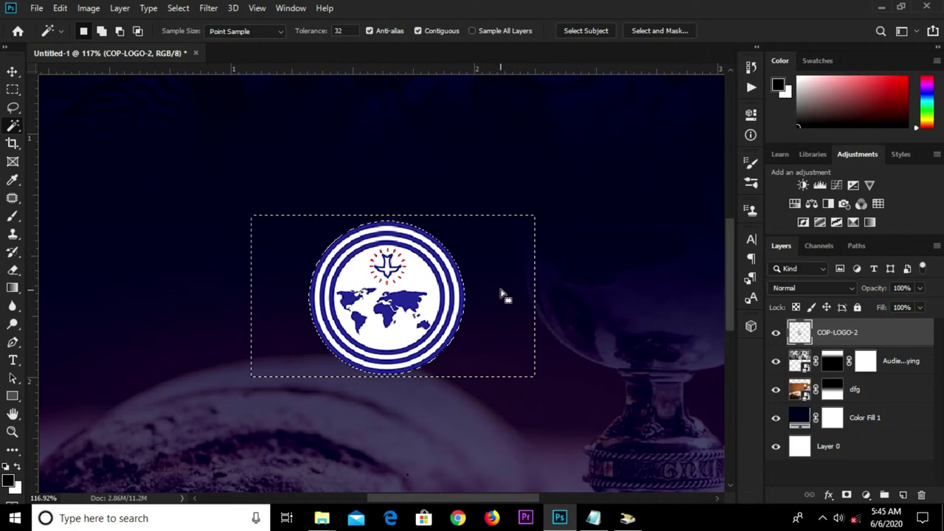
pyautogui.hotkey('ctrl', 'd')
pyautogui.scroll(-2, 478, 238)
# Step: Shrink the logo to about 46% and move it to the flyer's top centre
pyautogui.press('v')
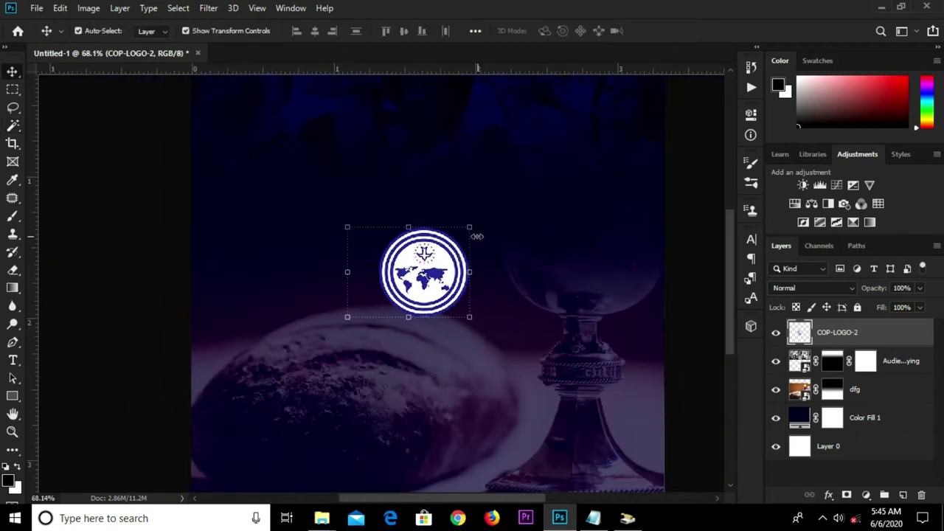
pyautogui.hotkey('ctrl', 't')
pyautogui.moveTo(472, 226)
pyautogui.mouseDown()
pyautogui.moveTo(405, 275)
pyautogui.moveTo(374, 112)
pyautogui.mouseUp()
pyautogui.click(663, 32)
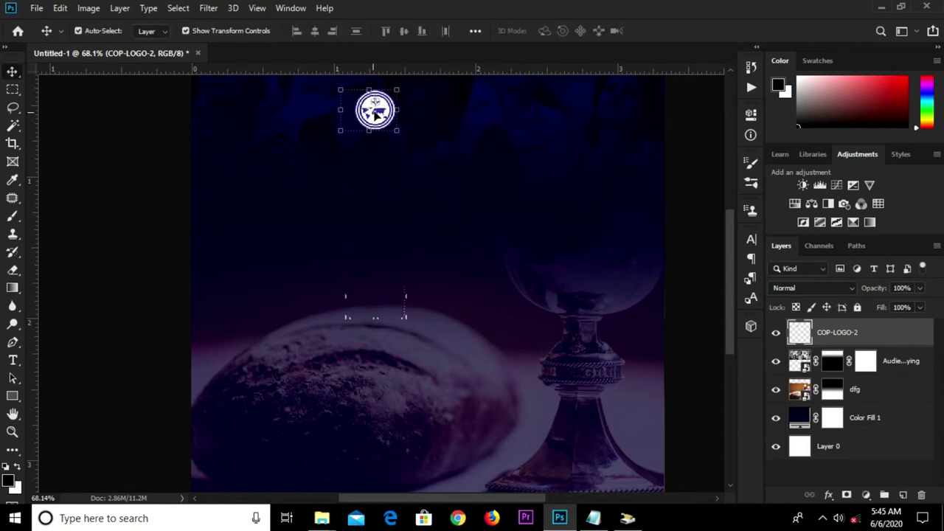
pyautogui.scroll(-2, 376, 158)
pyautogui.moveTo(345, 174); pyautogui.dragTo(337, 112)
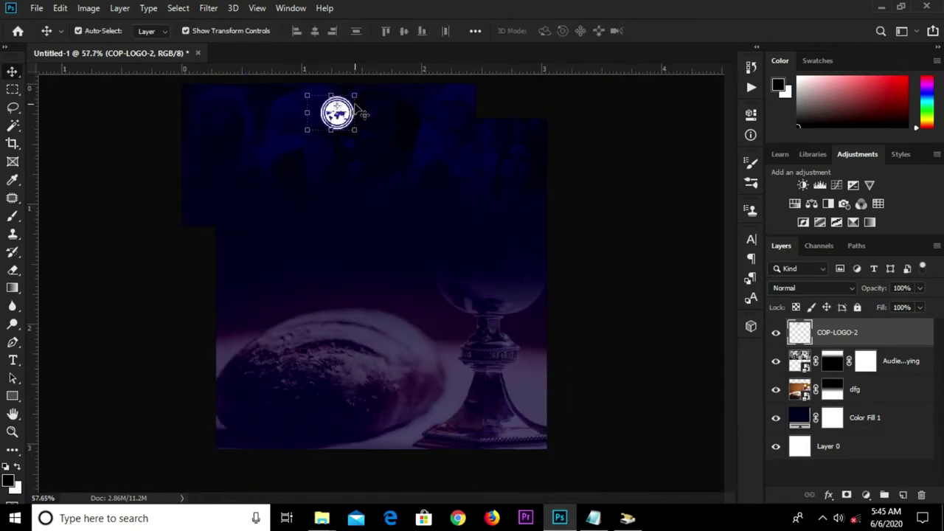
pyautogui.scroll(5, 348, 86)
pyautogui.scroll(-2, 348, 86)
pyautogui.scroll(-1, 359, 97)
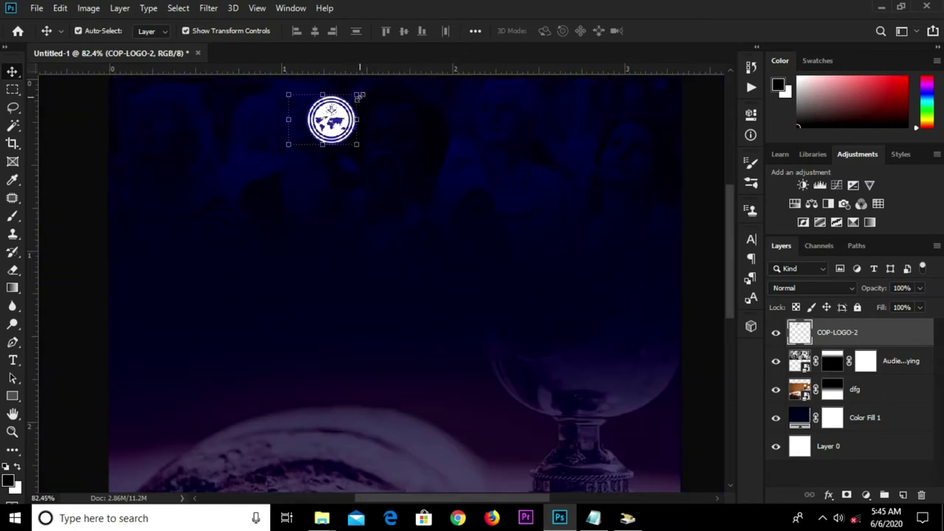
pyautogui.click(11, 398)
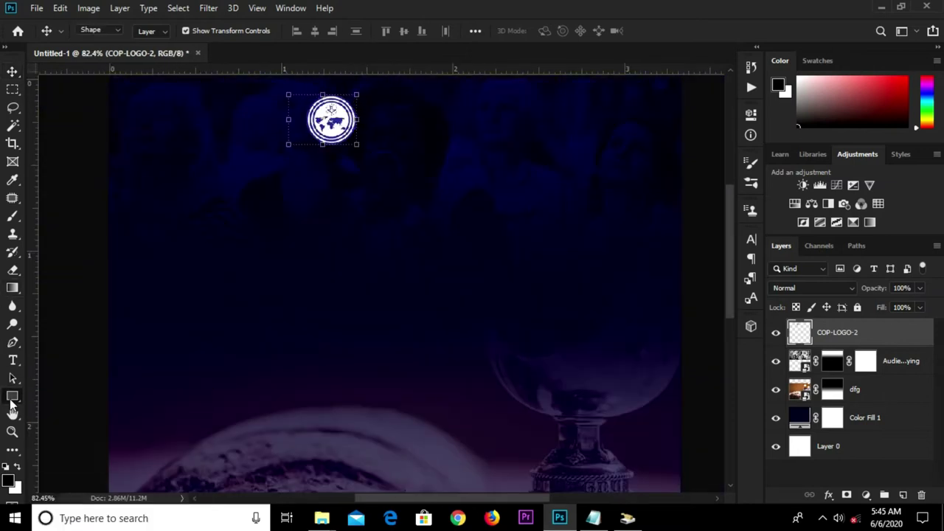
# Step: Draw a thin white vertical rectangle beside the logo
pyautogui.rightClick(10, 399)
pyautogui.click(46, 395)
pyautogui.moveTo(366, 80); pyautogui.dragTo(367, 207)
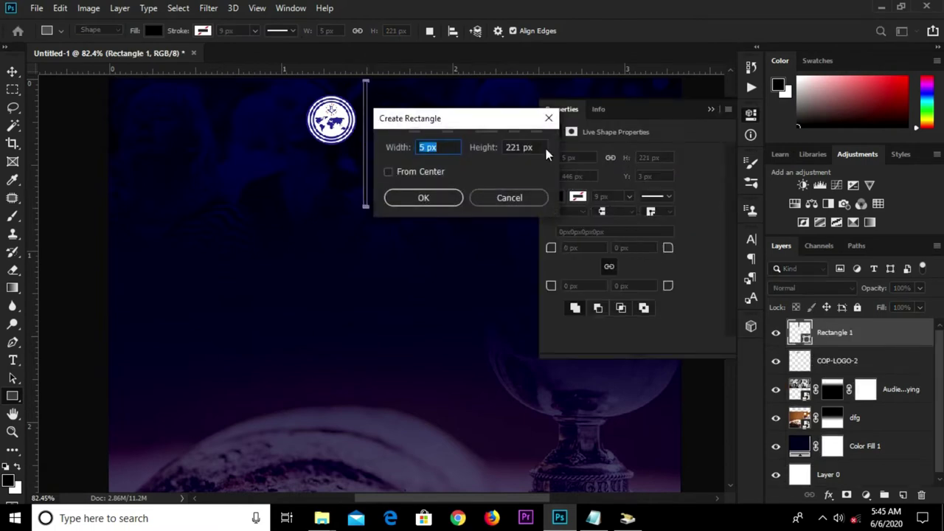
pyautogui.press('Escape')
pyautogui.click(554, 196)
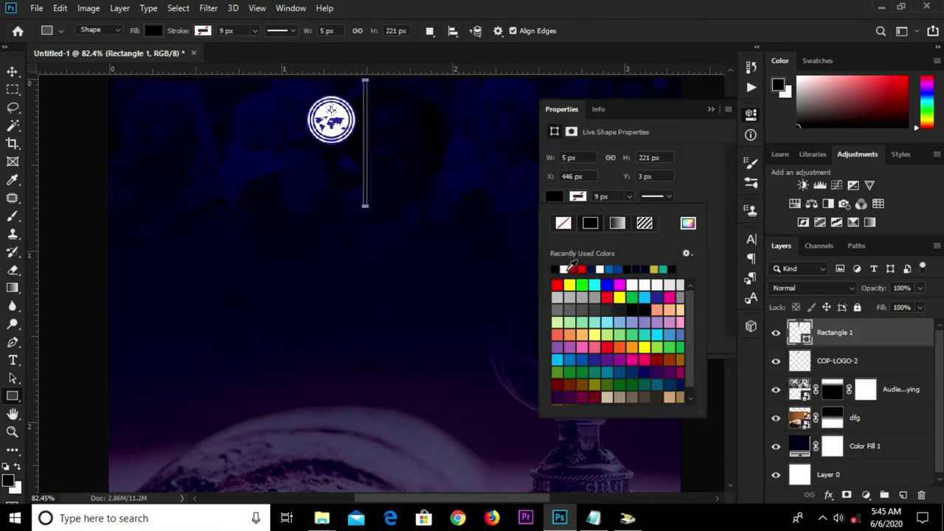
pyautogui.click(567, 268)
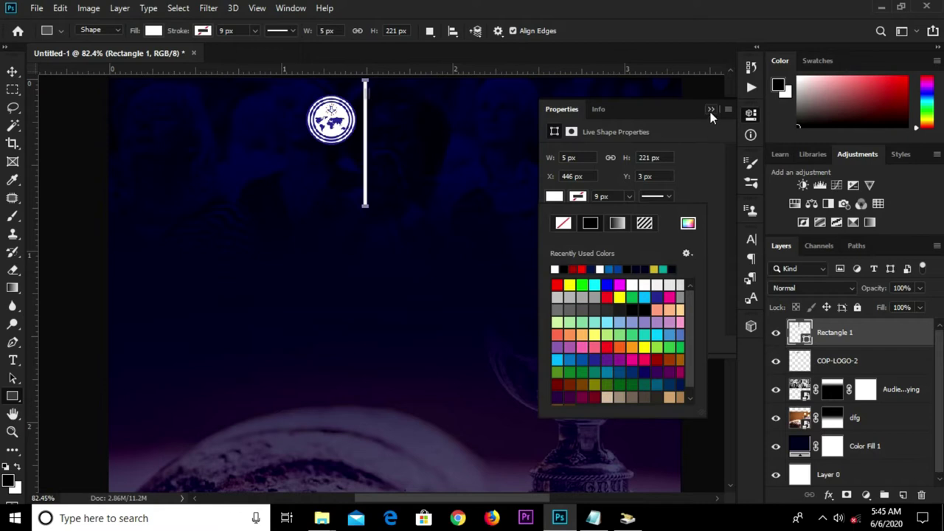
pyautogui.click(727, 101)
# Step: Narrow the white bar to 60% width and move it up beside the logo
pyautogui.press('v')
pyautogui.scroll(3, 369, 140)
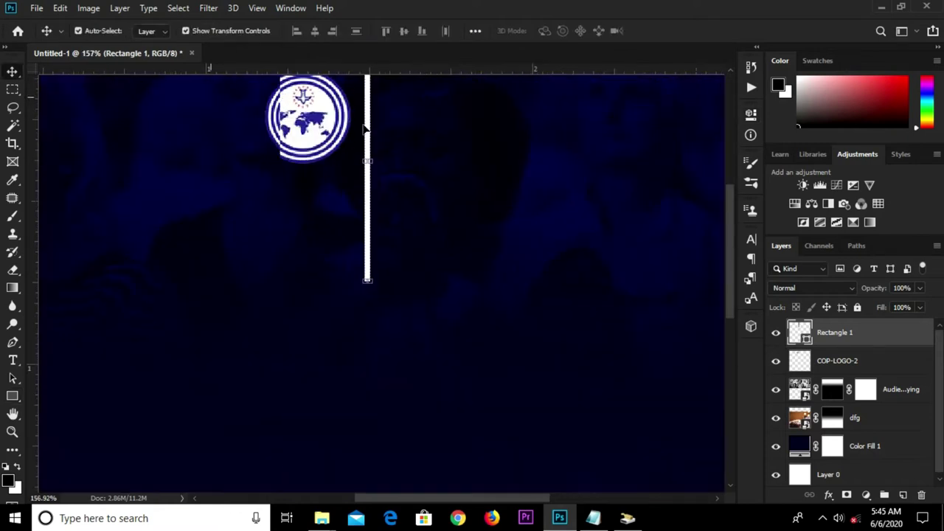
pyautogui.scroll(3, 373, 155)
pyautogui.scroll(2, 376, 199)
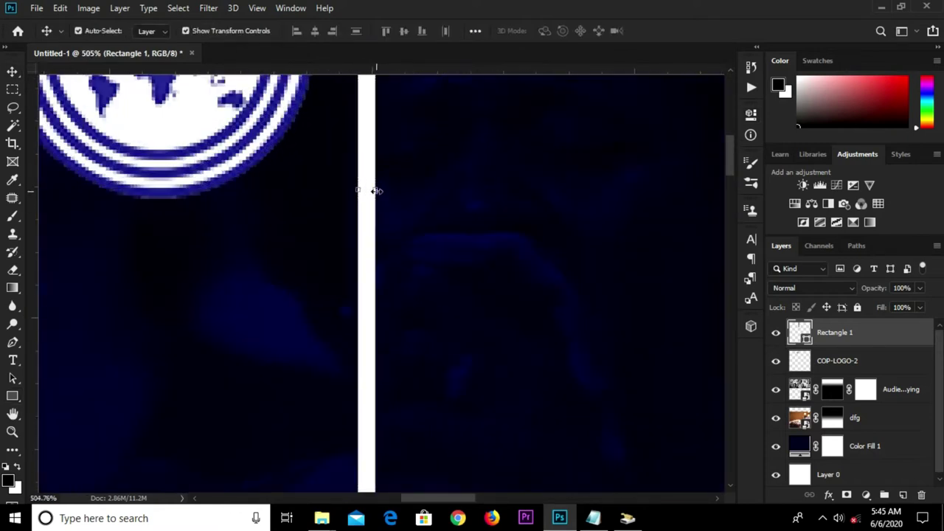
pyautogui.moveTo(376, 190); pyautogui.dragTo(366, 190)
pyautogui.scroll(-2, 366, 221)
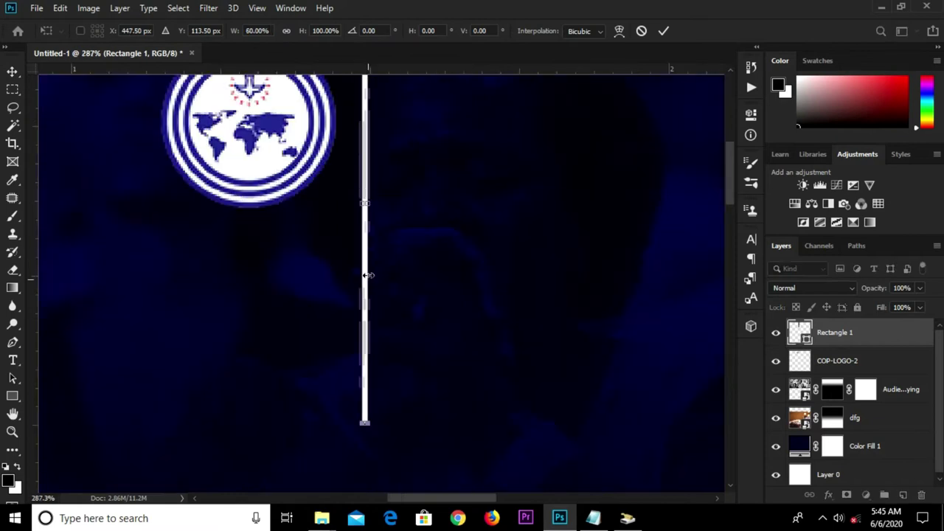
pyautogui.scroll(3, 369, 441)
pyautogui.scroll(2, 358, 398)
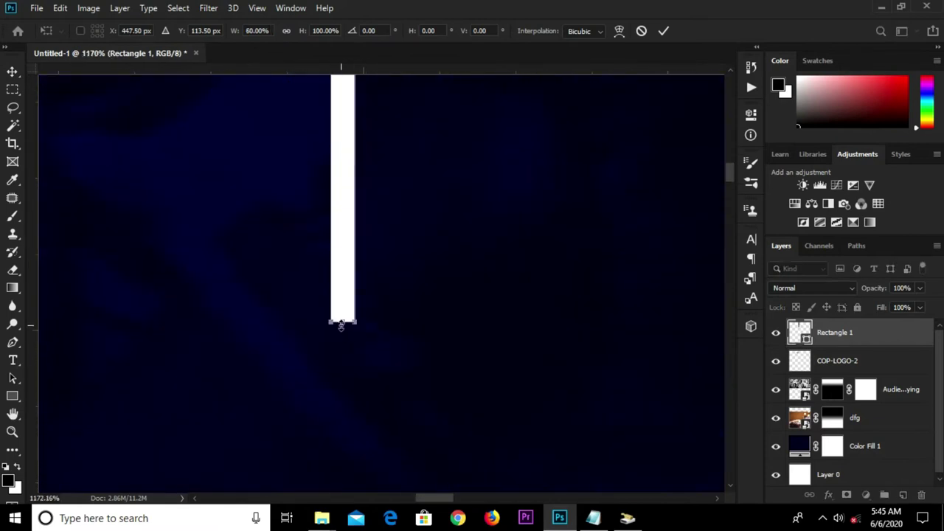
pyautogui.moveTo(340, 217); pyautogui.dragTo(332, 61)
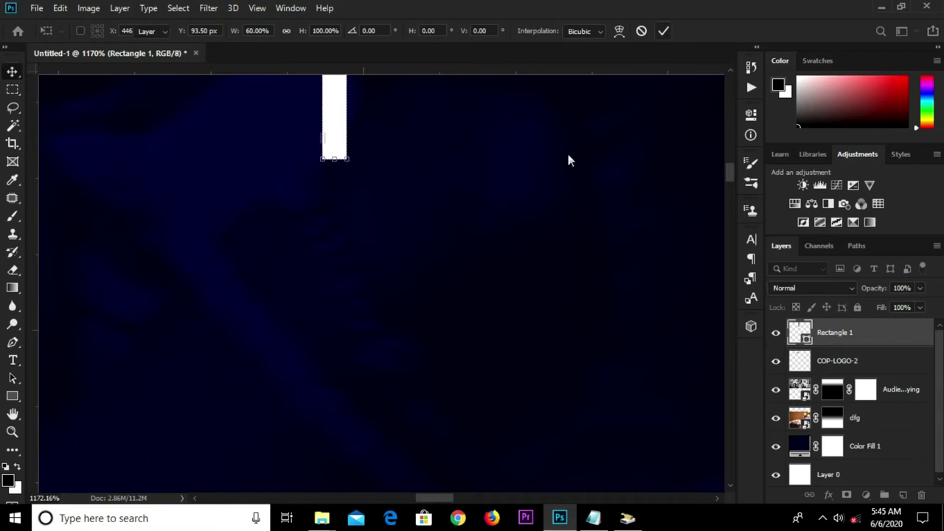
pyautogui.click(664, 33)
# Step: Adjust the bar's height from its bottom handle to the final length
pyautogui.scroll(-2, 542, 194)
pyautogui.scroll(-2, 539, 209)
pyautogui.scroll(-2, 542, 214)
pyautogui.scroll(-3, 538, 214)
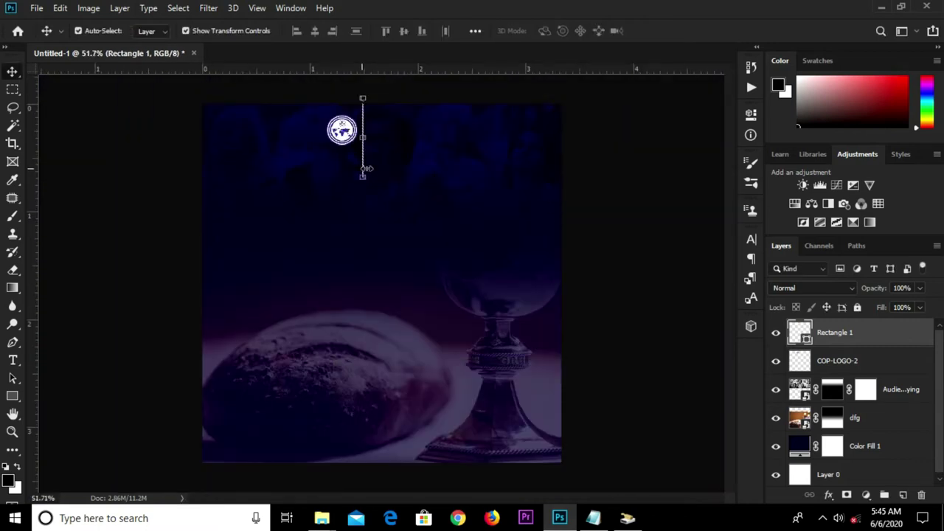
pyautogui.scroll(2, 362, 175)
pyautogui.scroll(2, 359, 165)
pyautogui.scroll(2, 347, 155)
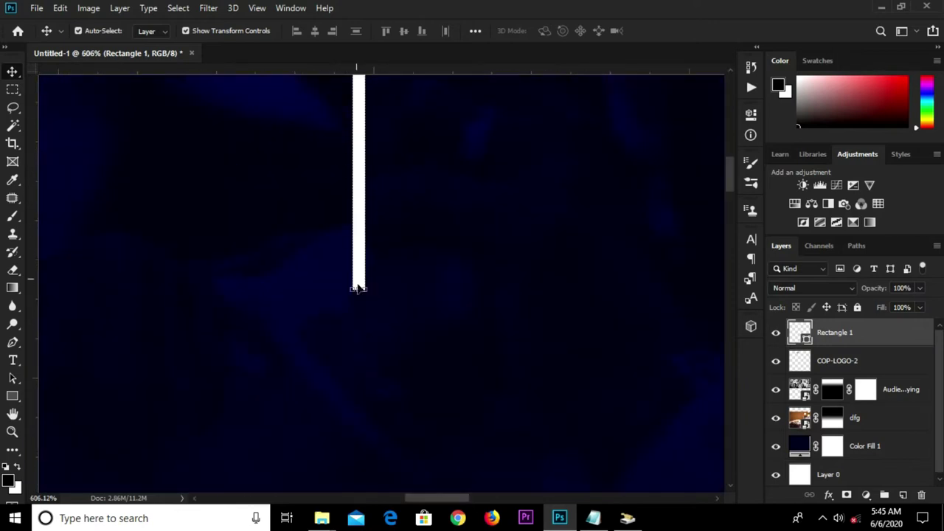
pyautogui.moveTo(360, 290); pyautogui.dragTo(370, 52)
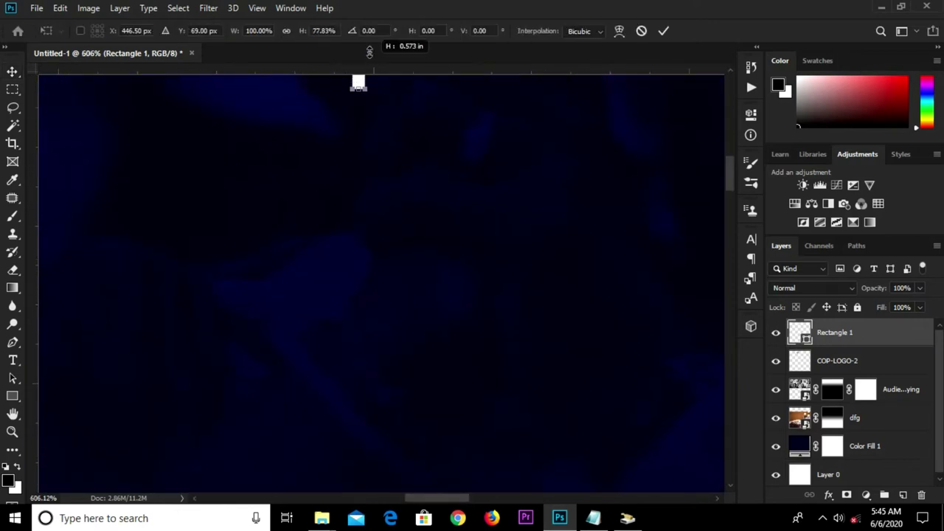
pyautogui.moveTo(369, 52); pyautogui.dragTo(358, 95)
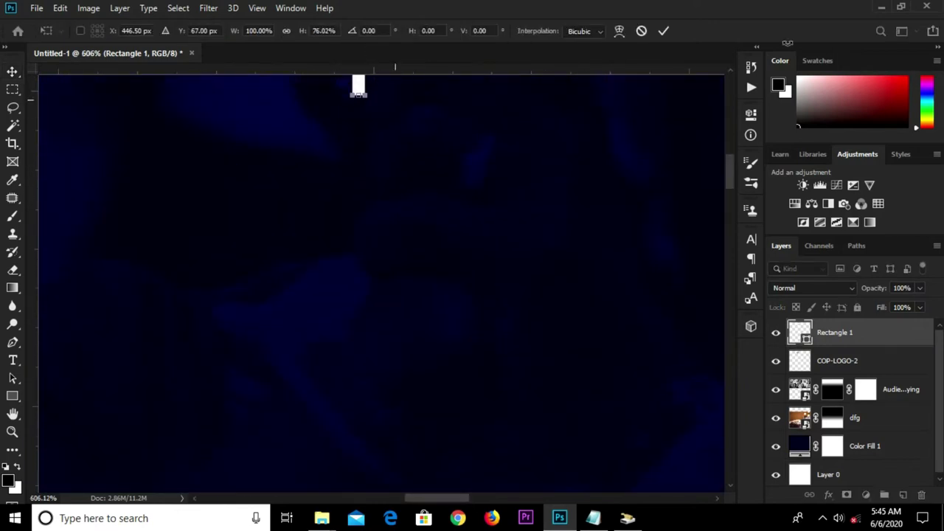
pyautogui.press('Return')
pyautogui.scroll(-7, 558, 143)
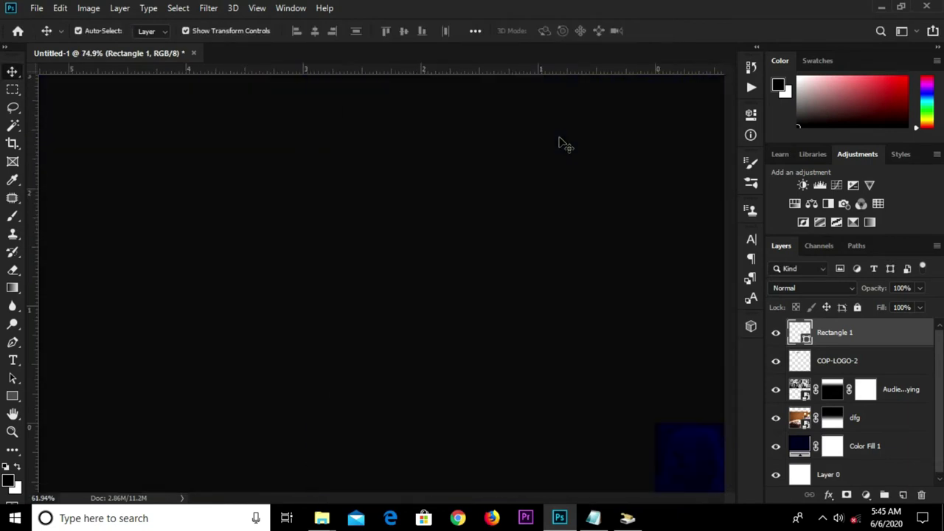
pyautogui.scroll(1, 385, 280)
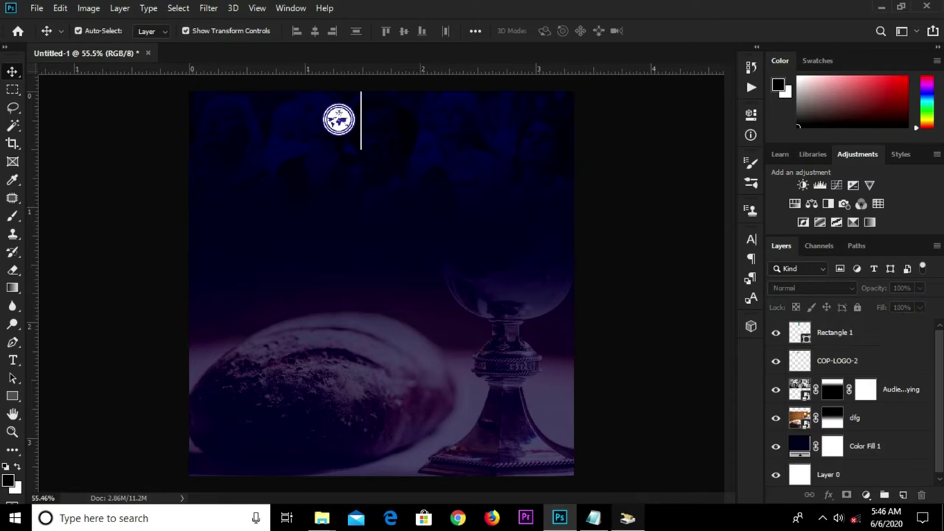
# Step: Copy the line 'The Church of' from the event notes
pyautogui.click(593, 518)
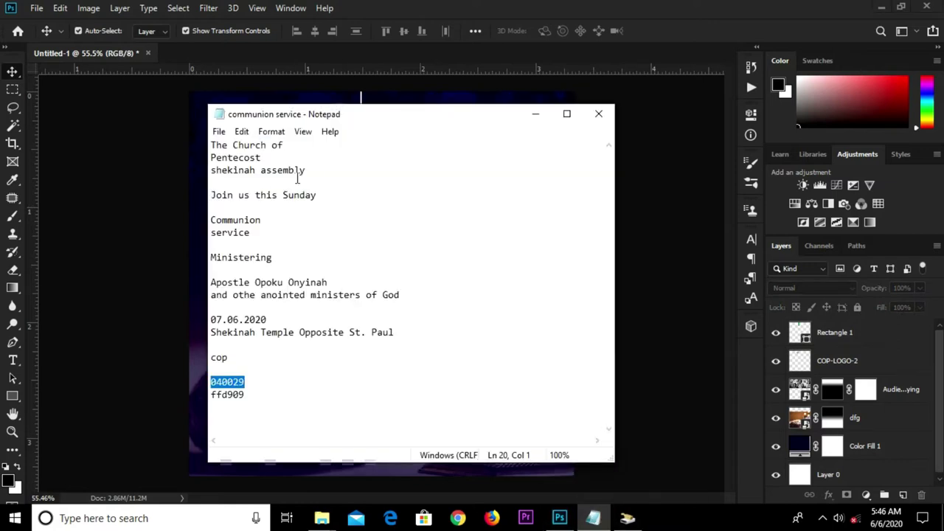
pyautogui.doubleClick(287, 146)
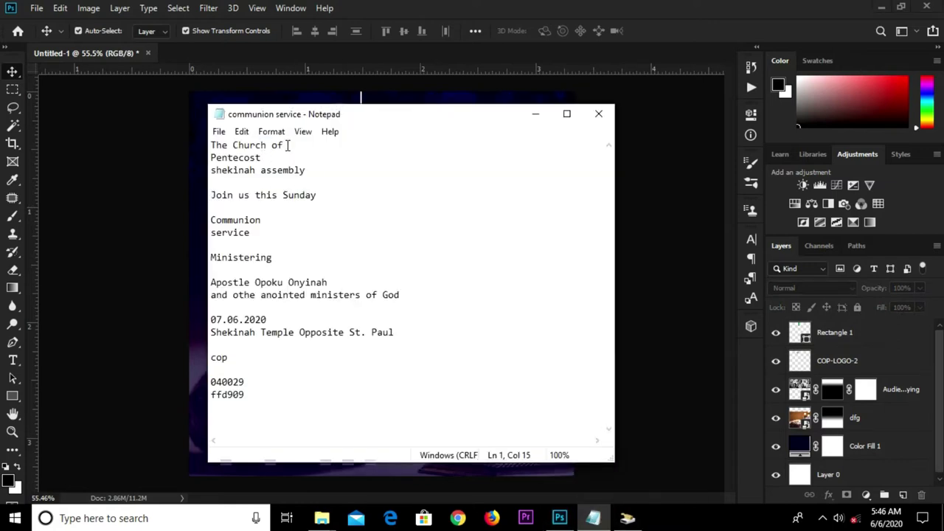
pyautogui.moveTo(288, 145); pyautogui.dragTo(205, 141)
pyautogui.rightClick(243, 142)
pyautogui.click(263, 185)
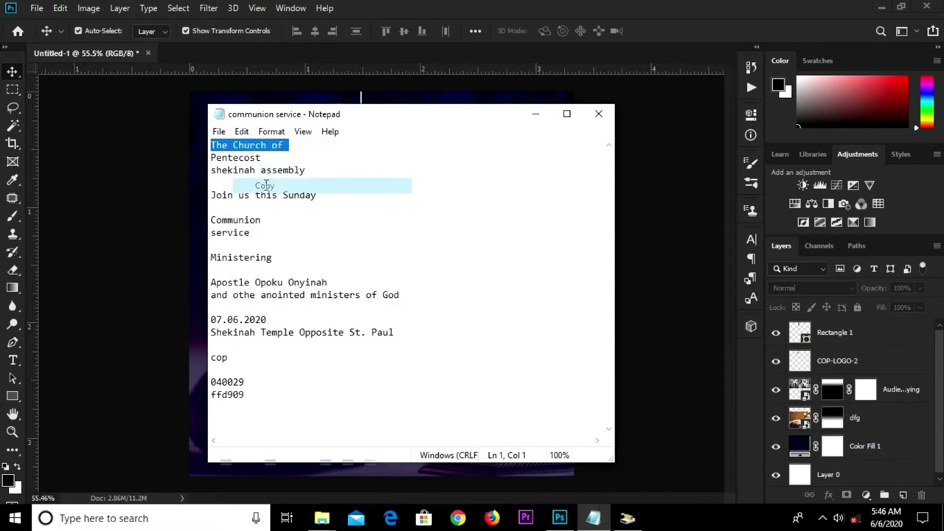
pyautogui.click(155, 174)
pyautogui.click(12, 359)
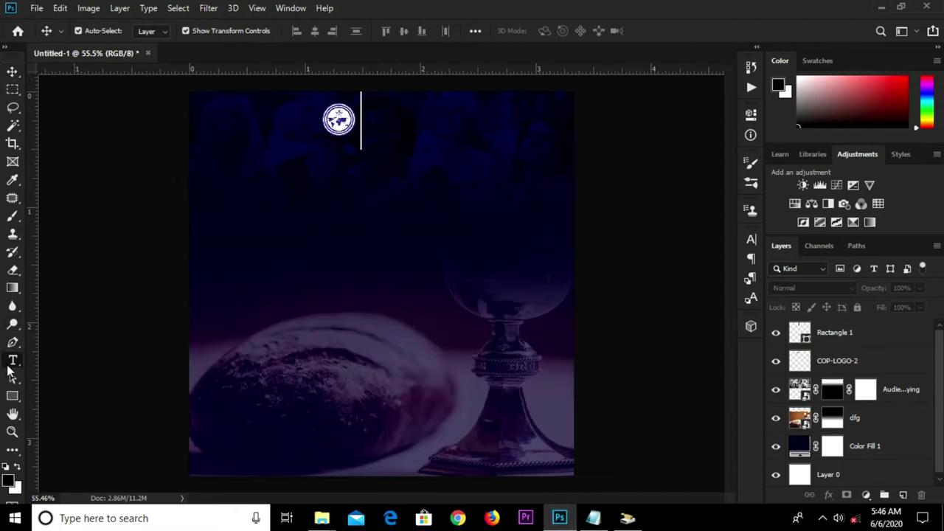
# Step: Add a near-white (#fcfcfc) text line reading 'The Church of' below the logo
pyautogui.click(552, 31)
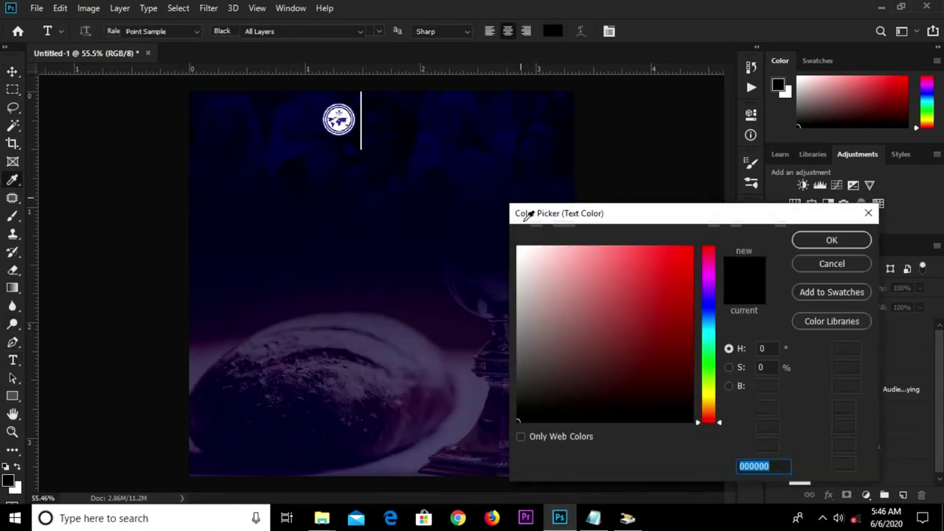
pyautogui.click(518, 248)
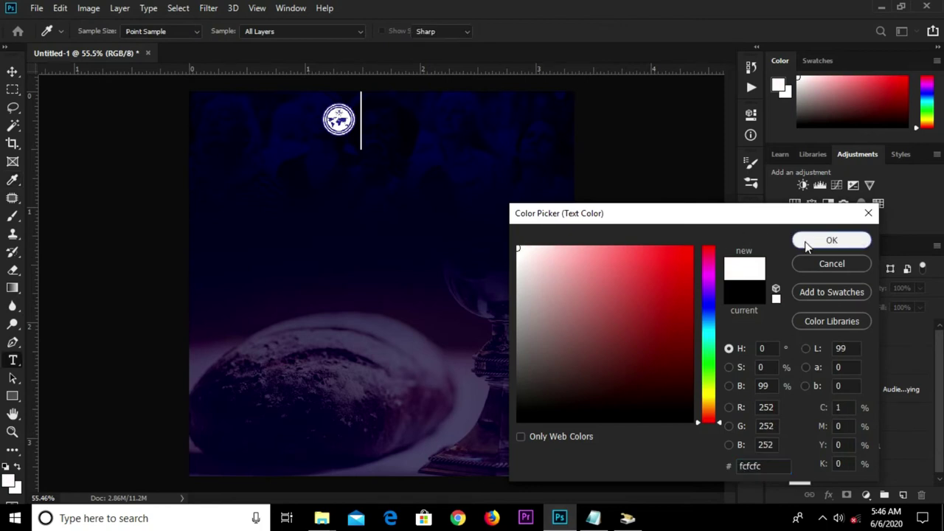
pyautogui.click(804, 242)
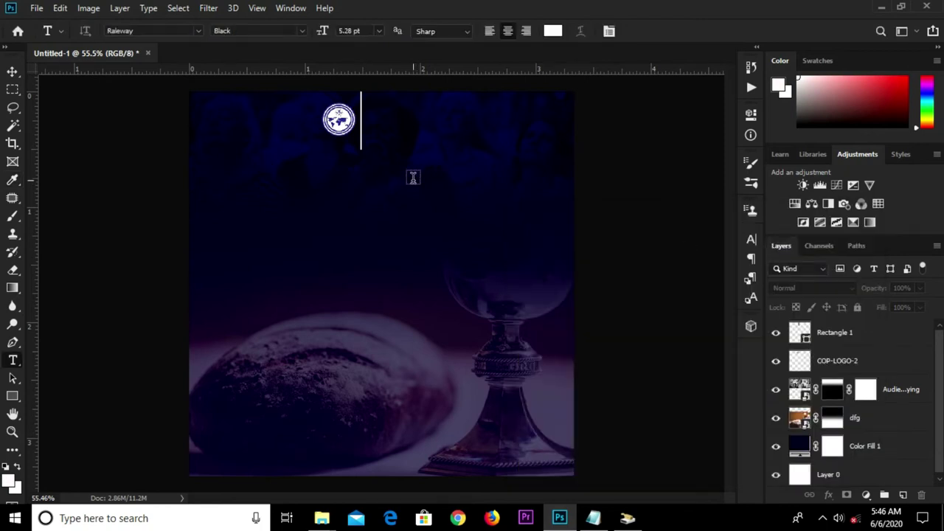
pyautogui.click(413, 177)
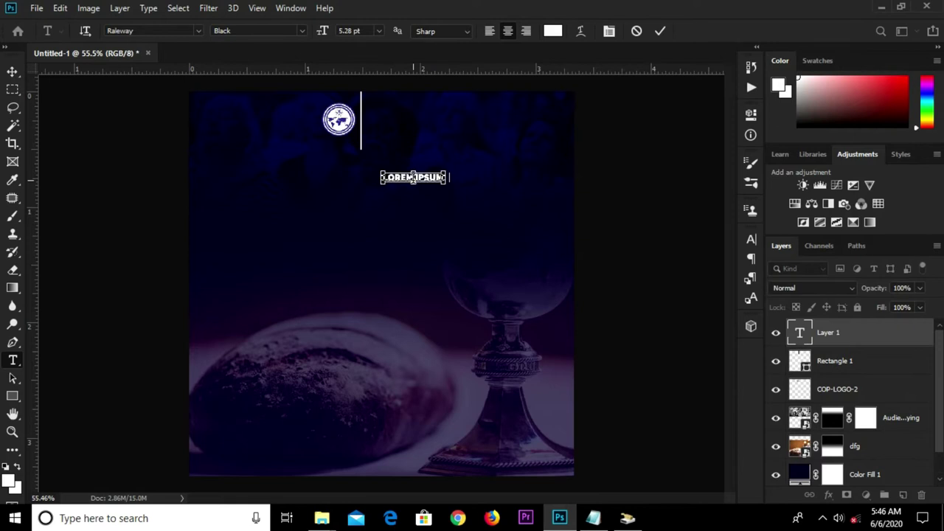
pyautogui.hotkey('ctrl', 'v')
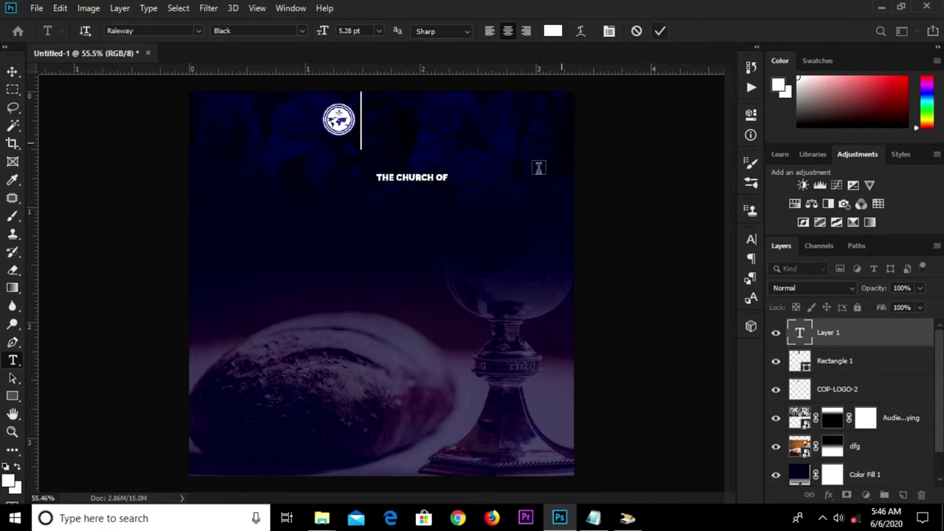
pyautogui.hotkey('ctrl', 'Return')
pyautogui.press('v')
# Step: Set the line's font to Typo Slab and turn off All Caps
pyautogui.click(751, 239)
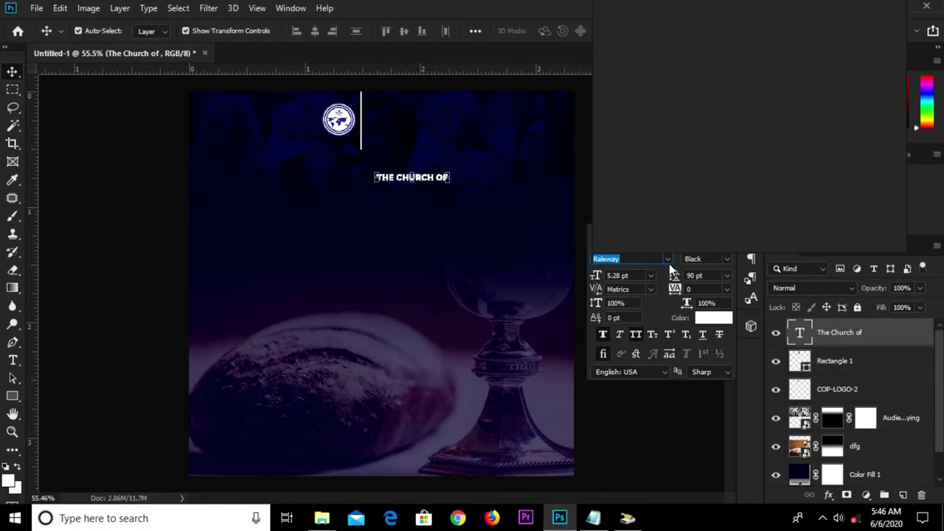
pyautogui.click(669, 263)
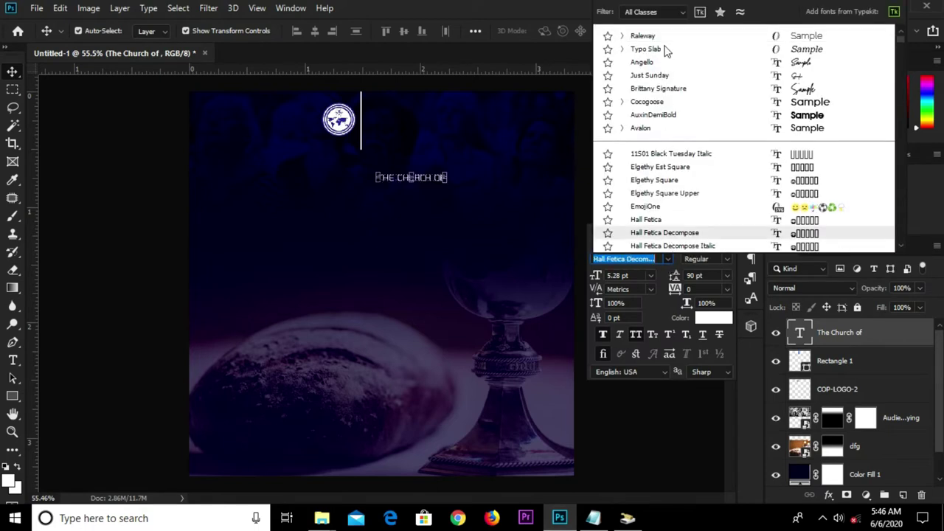
pyautogui.click(664, 49)
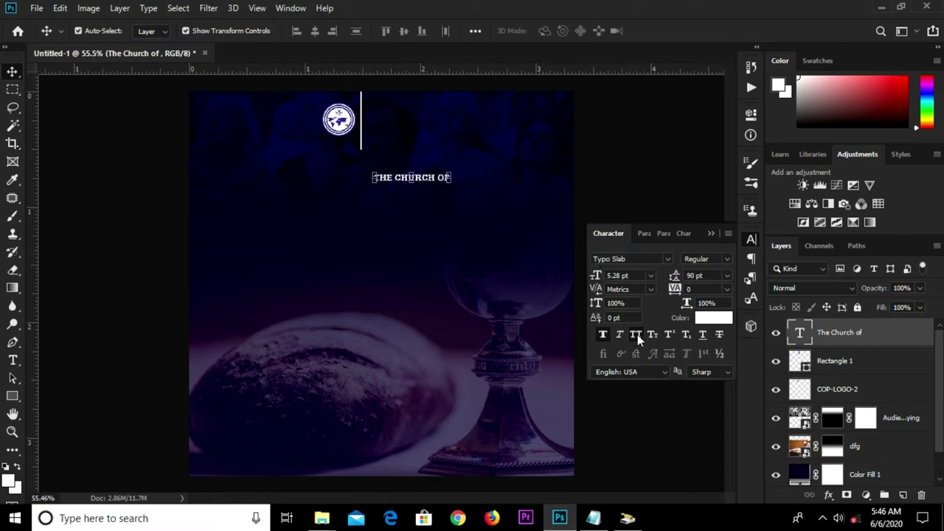
pyautogui.hotkey('ctrl', 'shift', 'k')
pyautogui.scroll(3, 405, 148)
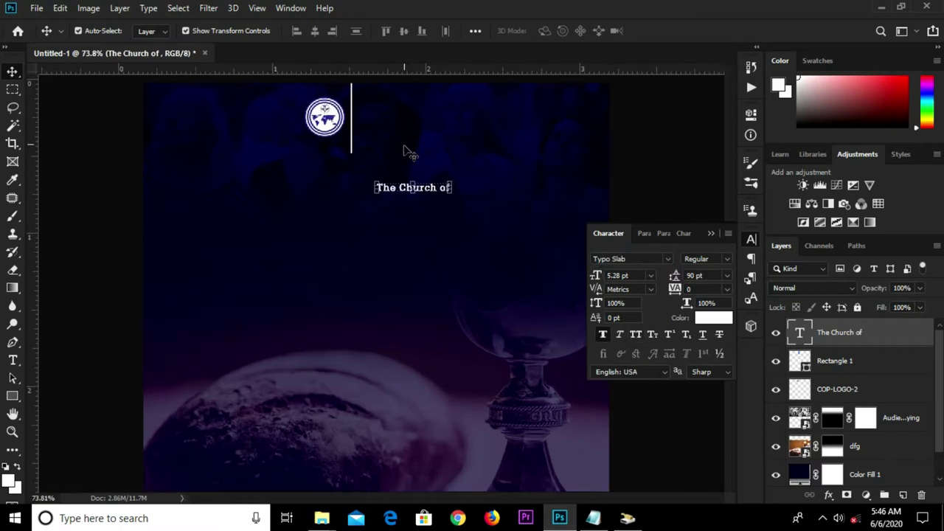
# Step: Shorten the white divider bar from its top using Free Transform
pyautogui.click(339, 149)
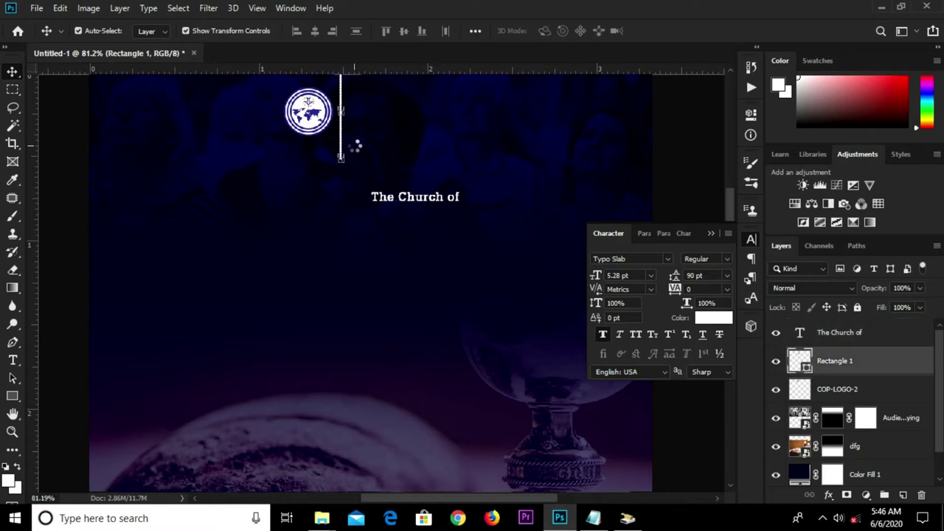
pyautogui.hotkey('ctrl', '0')
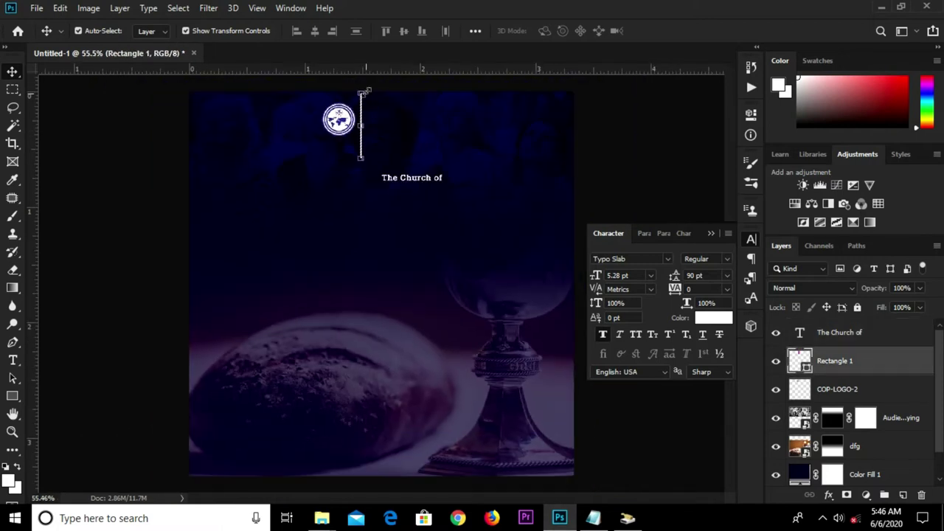
pyautogui.scroll(2, 366, 84)
pyautogui.scroll(3, 365, 87)
pyautogui.scroll(1, 367, 103)
pyautogui.scroll(1, 367, 118)
pyautogui.hotkey('ctrl', 't')
pyautogui.moveTo(368, 139); pyautogui.dragTo(368, 196)
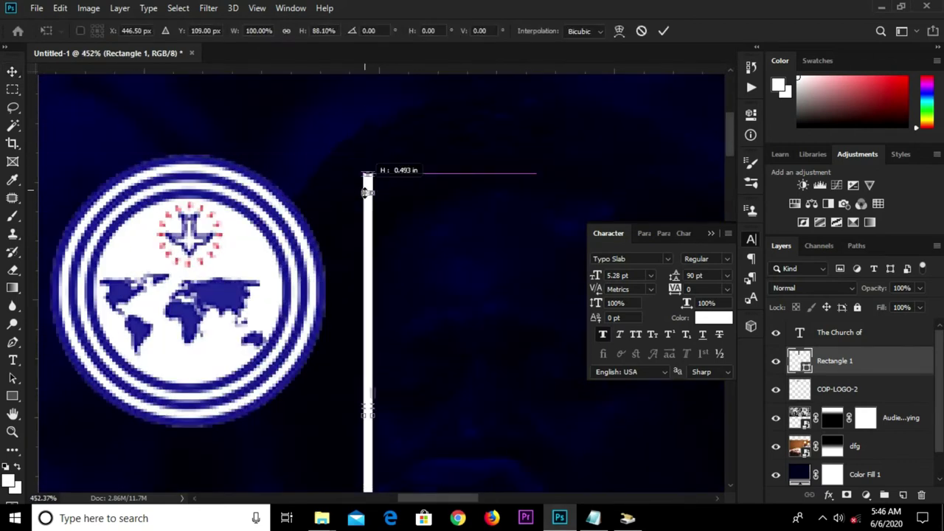
pyautogui.click(664, 30)
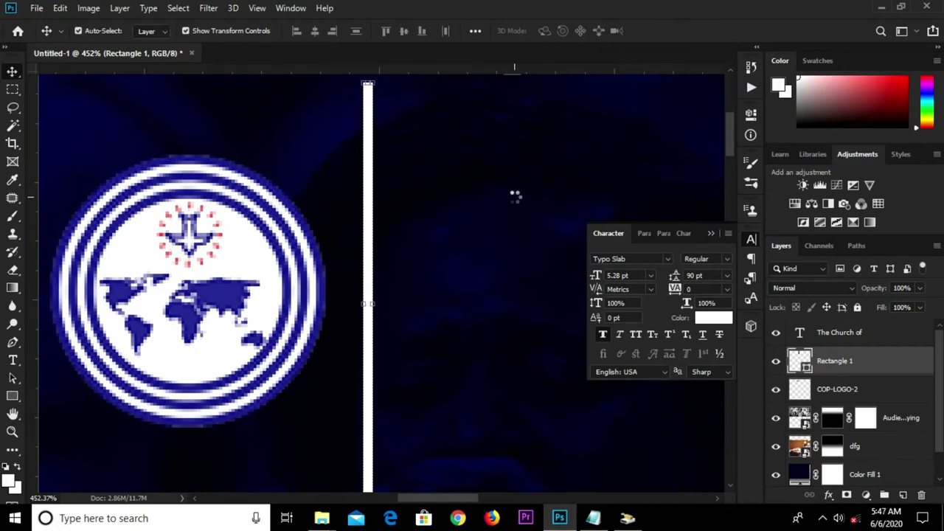
# Step: Move 'The Church of' beside the bar's top, then select 'Pentecost' in the event notes
pyautogui.scroll(-2, 520, 200)
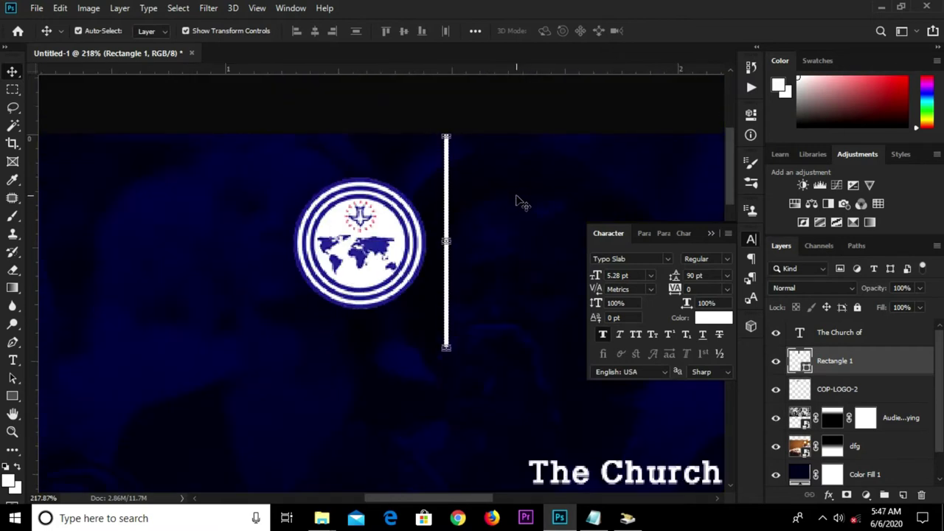
pyautogui.scroll(-1, 606, 398)
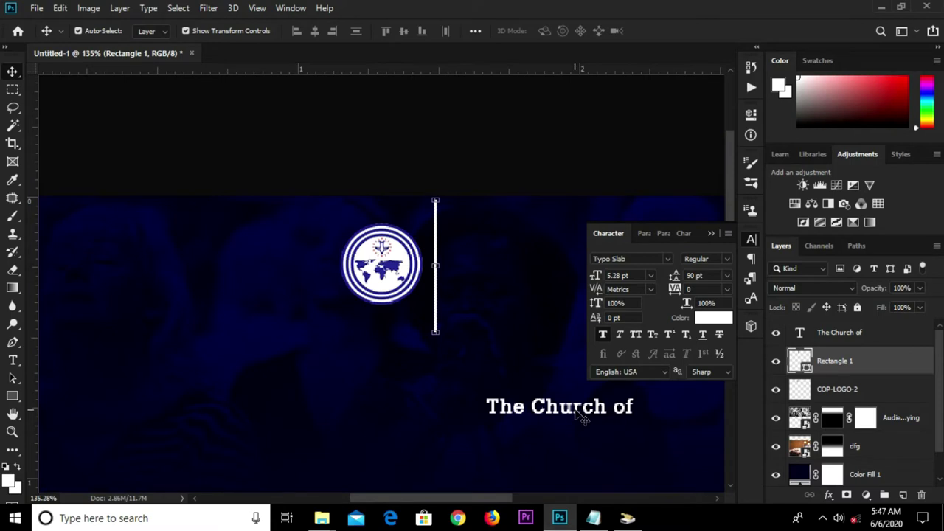
pyautogui.moveTo(580, 417); pyautogui.dragTo(541, 343)
pyautogui.click(518, 272)
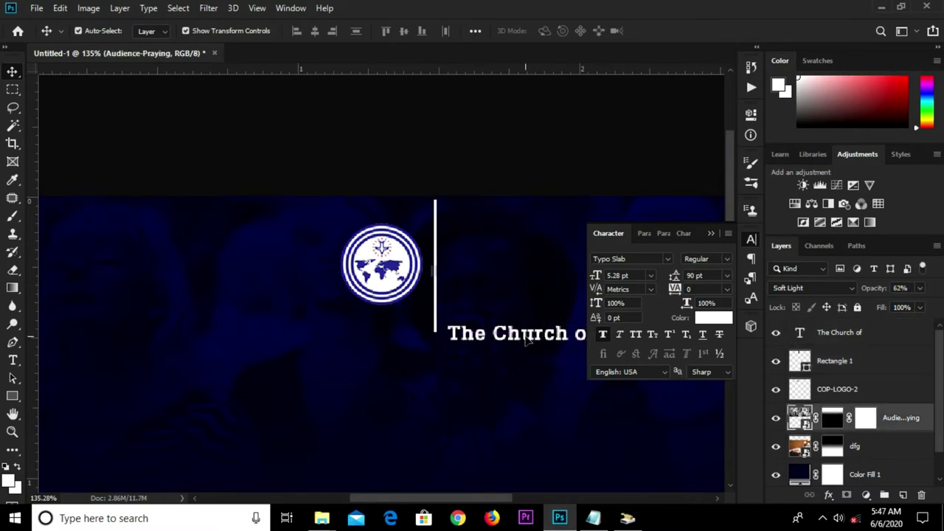
pyautogui.scroll(-2, 528, 314)
pyautogui.scroll(1, 528, 316)
pyautogui.scroll(2, 531, 324)
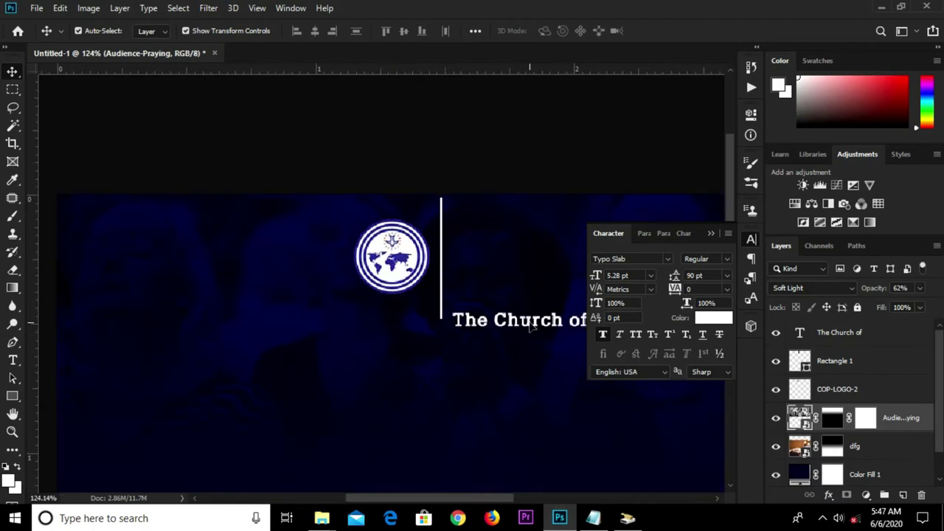
pyautogui.moveTo(534, 322)
pyautogui.mouseDown()
pyautogui.moveTo(525, 233)
pyautogui.moveTo(534, 227)
pyautogui.mouseUp()
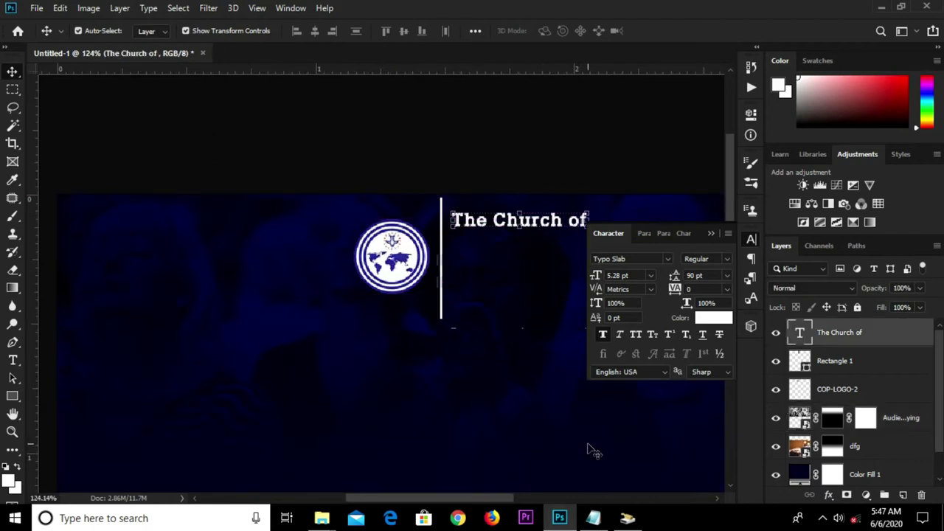
pyautogui.click(593, 518)
pyautogui.moveTo(279, 158); pyautogui.dragTo(209, 158)
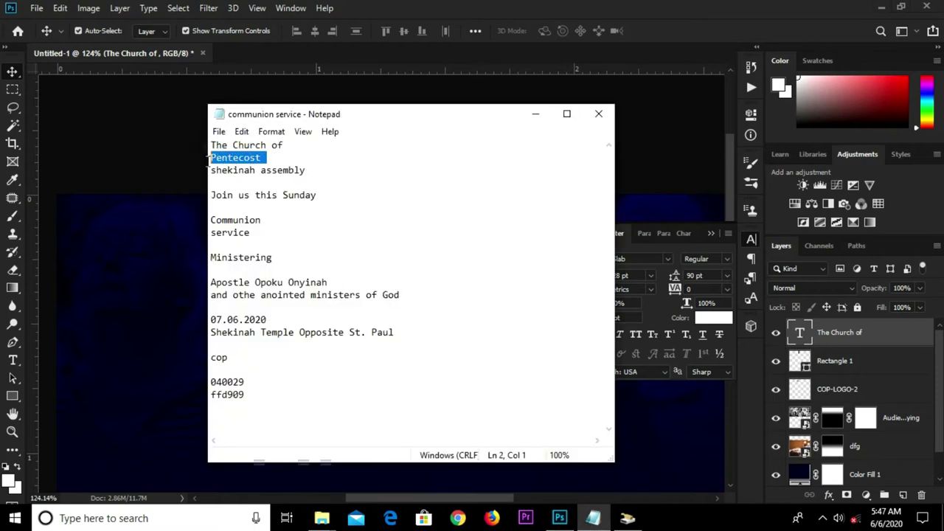
# Step: Duplicate 'The Church of' just below itself and change the copy's text to 'Pentecost'
pyautogui.rightClick(221, 160)
pyautogui.click(266, 204)
pyautogui.click(190, 227)
pyautogui.click(711, 233)
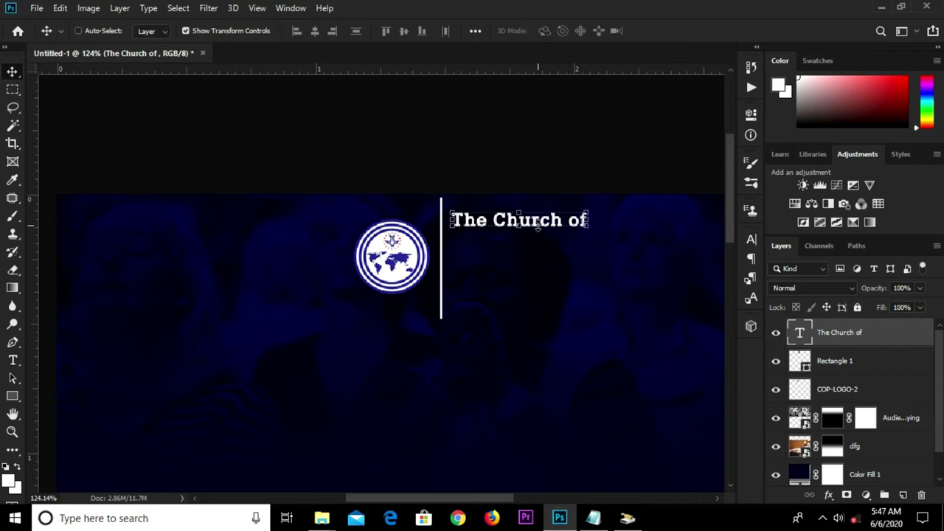
pyautogui.moveTo(542, 225); pyautogui.dragTo(533, 264)
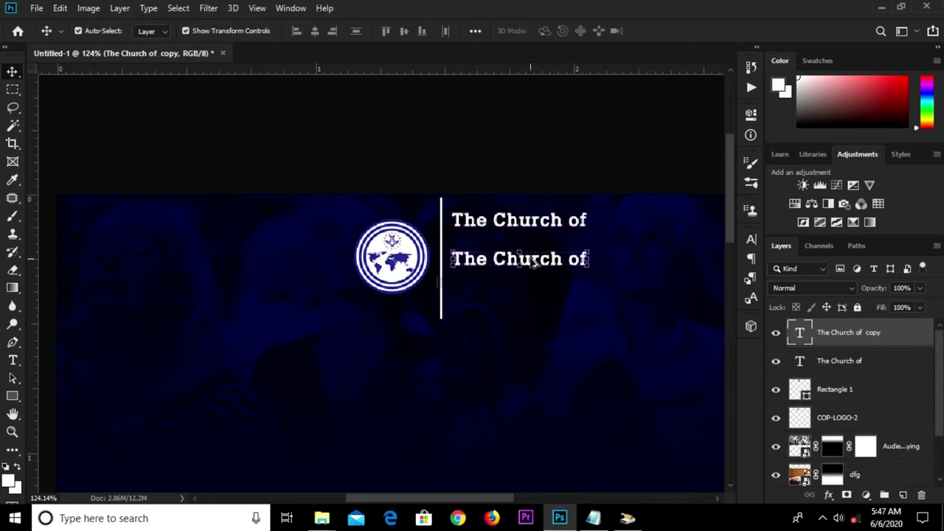
pyautogui.press('t')
pyautogui.click(509, 258)
pyautogui.hotkey('ctrl', 'a')
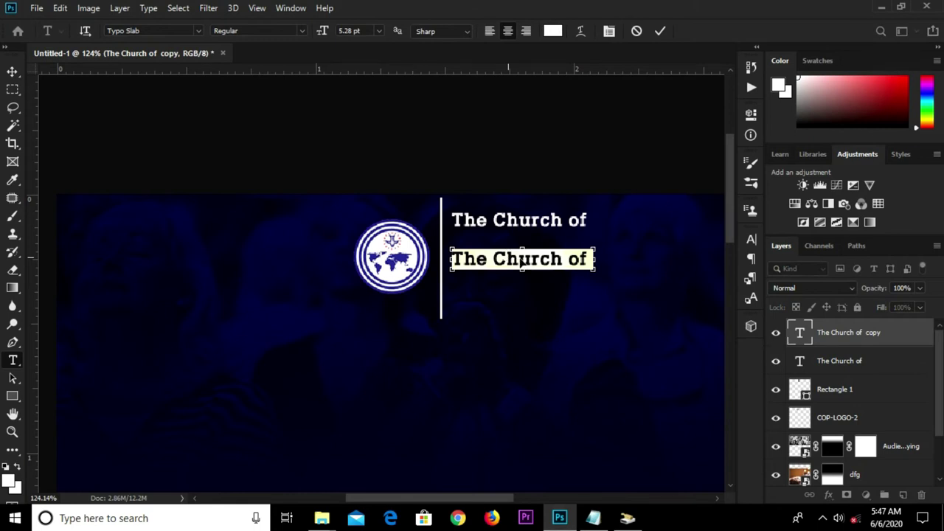
pyautogui.click(569, 234)
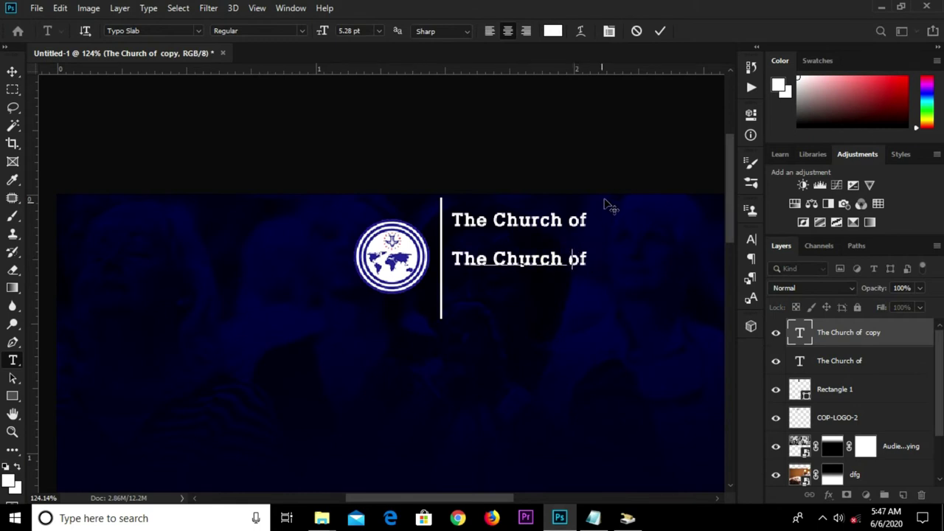
pyautogui.hotkey('ctrl', 'a')
pyautogui.write('Pentecost')
pyautogui.click(661, 34)
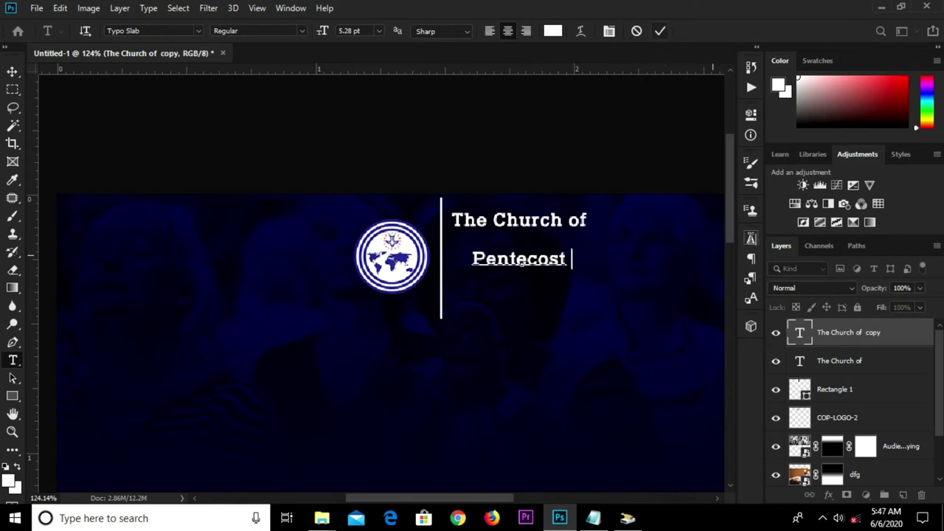
# Step: Set the Pentecost line to All Caps and move it just under 'The Church of'
pyautogui.click(751, 240)
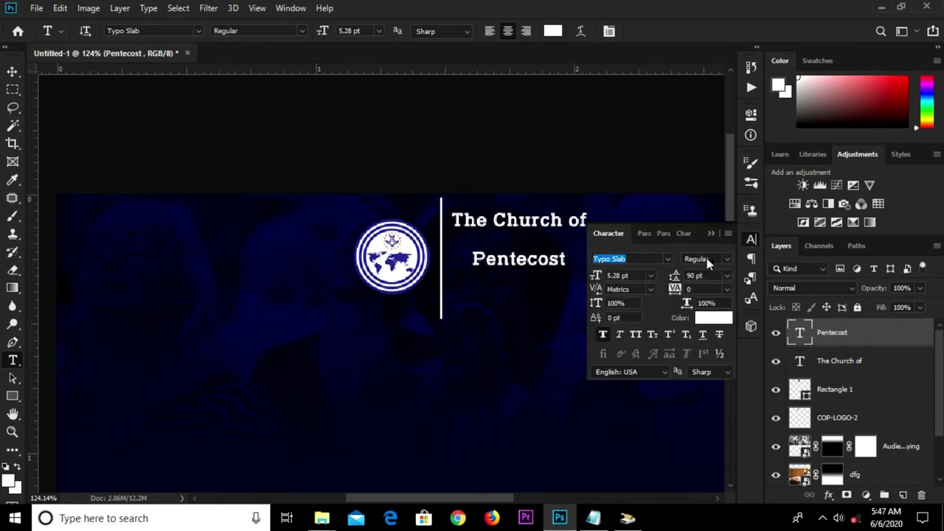
pyautogui.click(639, 334)
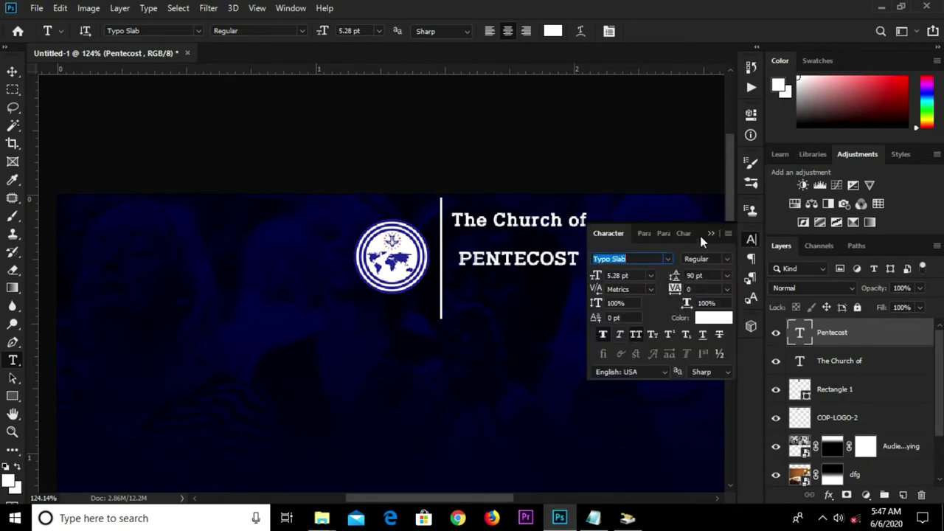
pyautogui.click(712, 233)
pyautogui.press('v')
pyautogui.hotkey('ctrl', 'z')
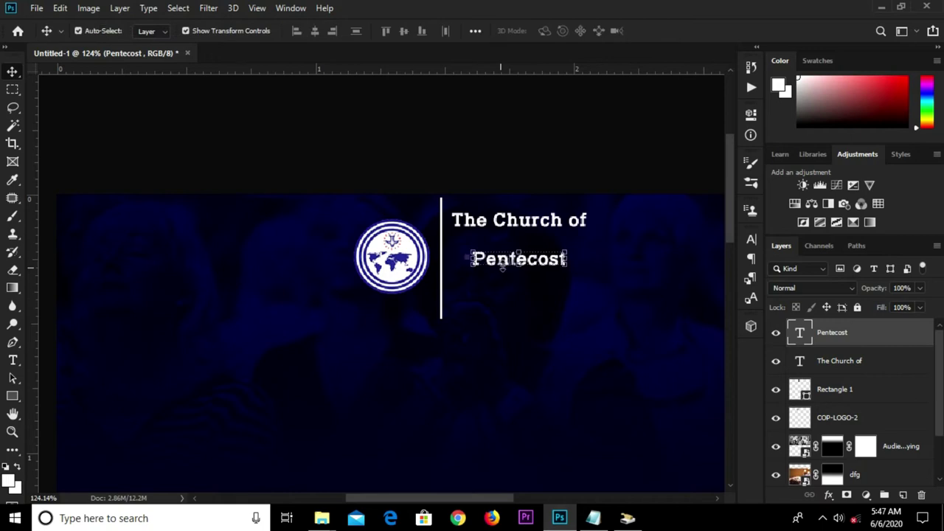
pyautogui.click(751, 241)
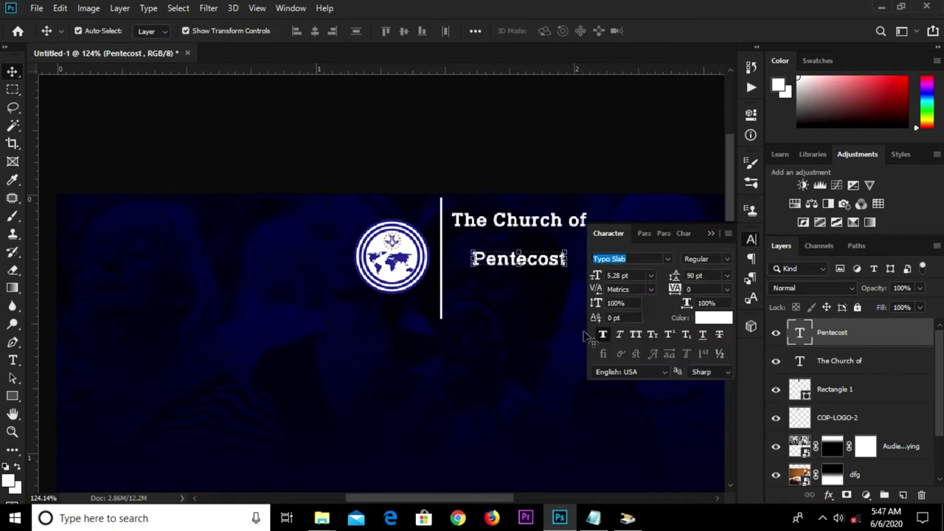
pyautogui.click(635, 335)
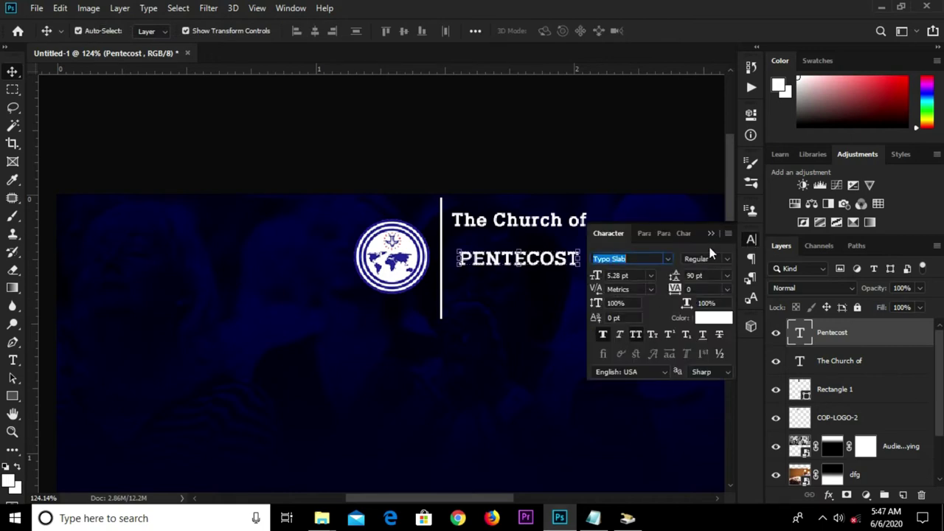
pyautogui.click(712, 234)
pyautogui.moveTo(519, 261); pyautogui.dragTo(510, 247)
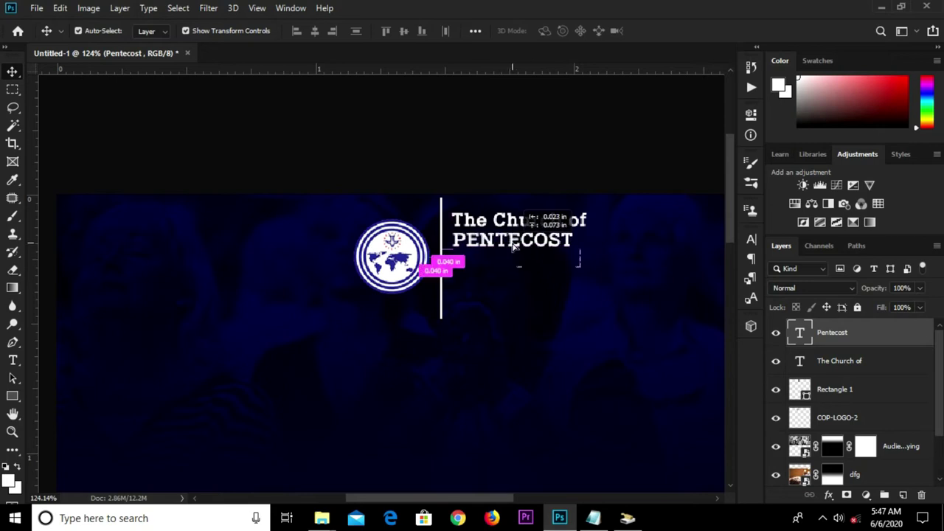
# Step: Enlarge PENTECOST slightly, to about 109%, with Free Transform
pyautogui.hotkey('ctrl', 't')
pyautogui.keyDown('alt'); pyautogui.scroll(2, 579, 247); pyautogui.keyUp('alt')
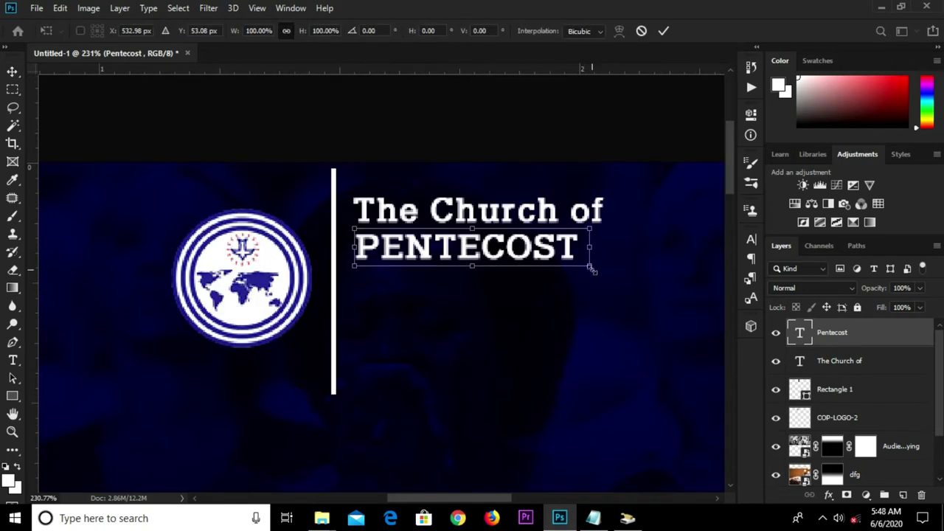
pyautogui.moveTo(599, 273); pyautogui.dragTo(609, 287)
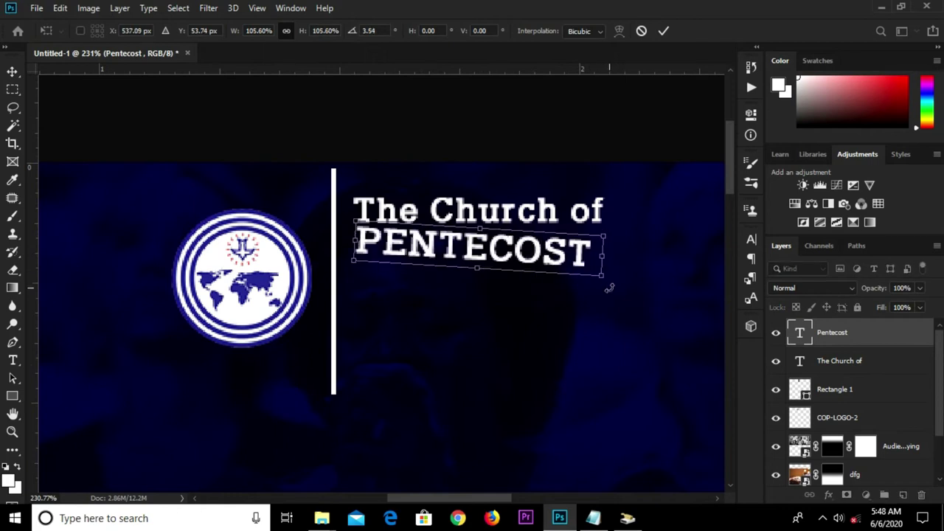
pyautogui.hotkey('ctrl', 'z')
pyautogui.moveTo(601, 270); pyautogui.dragTo(613, 272)
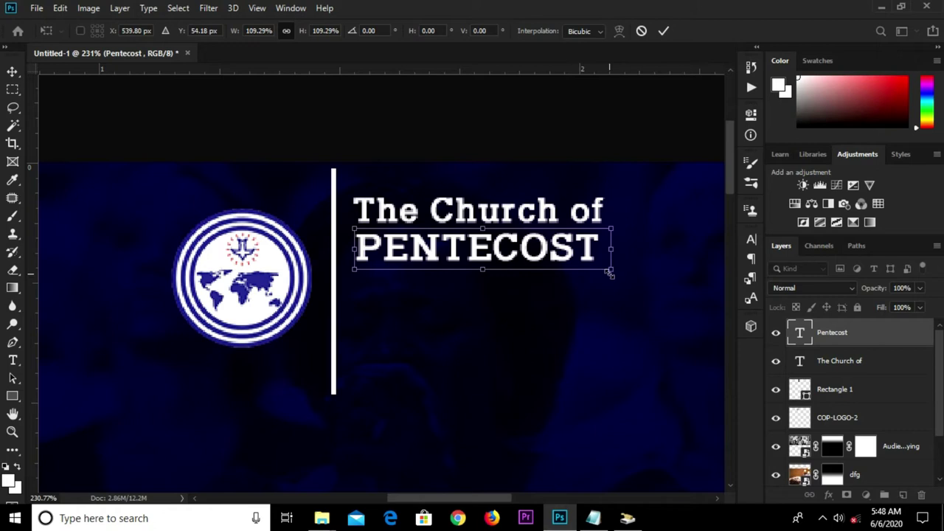
pyautogui.moveTo(611, 270); pyautogui.dragTo(619, 271)
pyautogui.click(664, 31)
pyautogui.moveTo(593, 518)
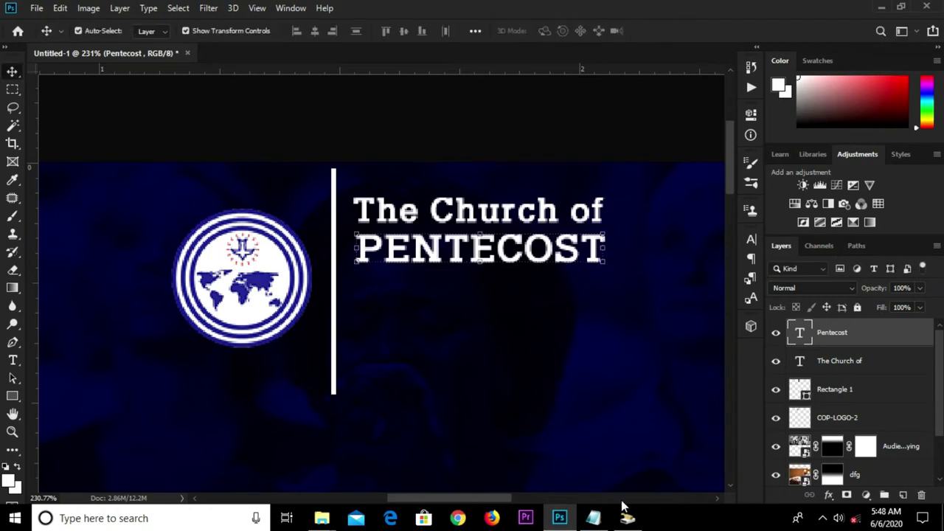
pyautogui.click(574, 462)
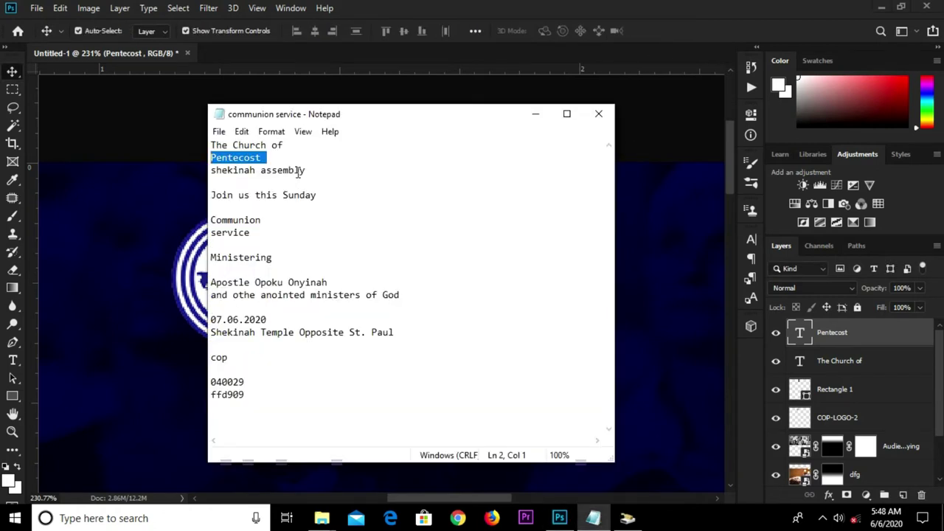
# Step: Copy 'shekinah assembly' from the notes into a duplicate of the PENTECOST line
pyautogui.moveTo(308, 170); pyautogui.dragTo(200, 167)
pyautogui.rightClick(246, 177)
pyautogui.click(287, 219)
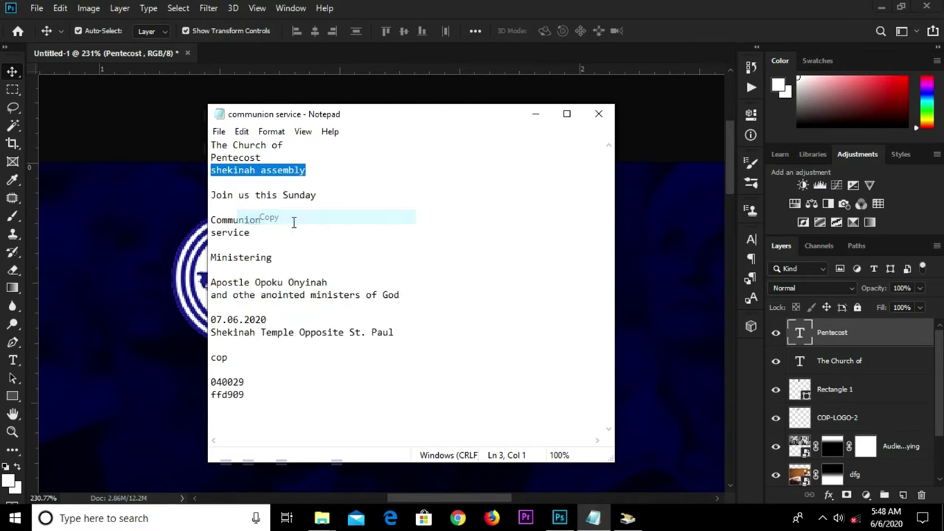
pyautogui.click(648, 278)
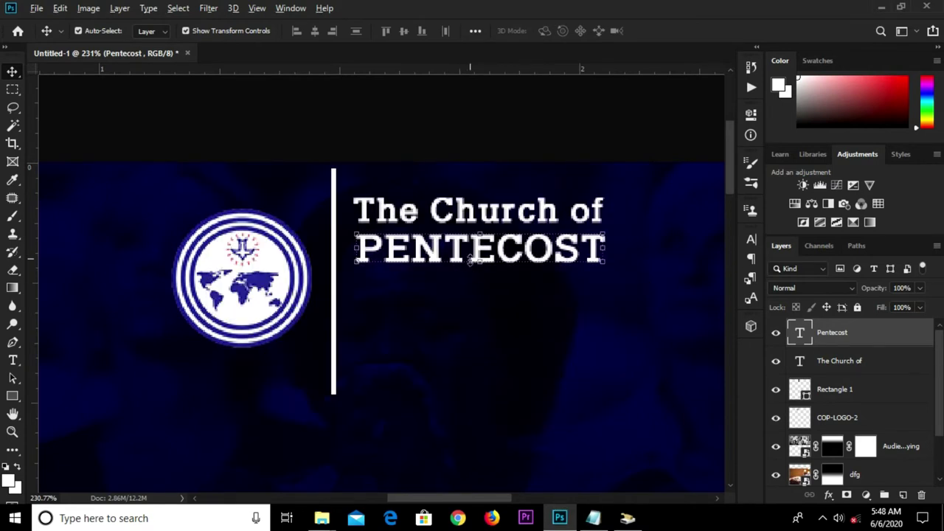
pyautogui.moveTo(480, 251); pyautogui.dragTo(475, 289)
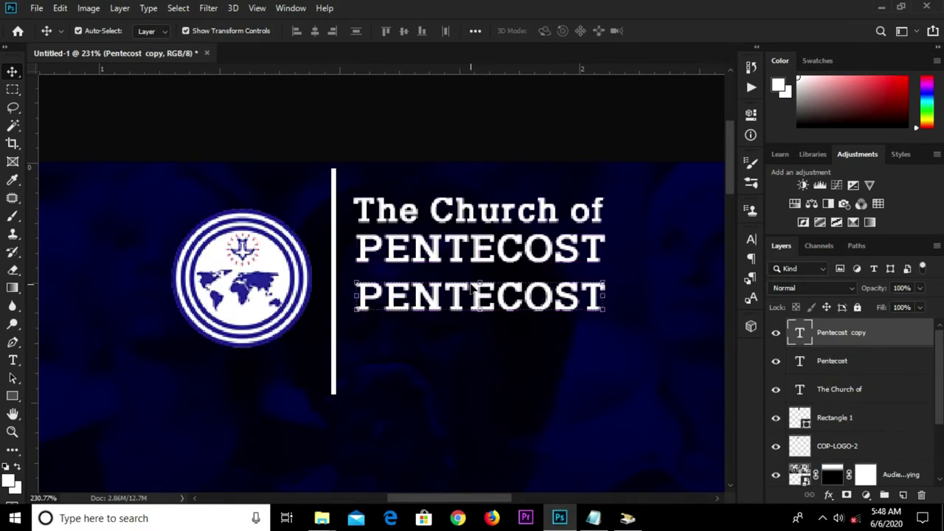
pyautogui.moveTo(483, 302); pyautogui.dragTo(469, 297)
pyautogui.press('t')
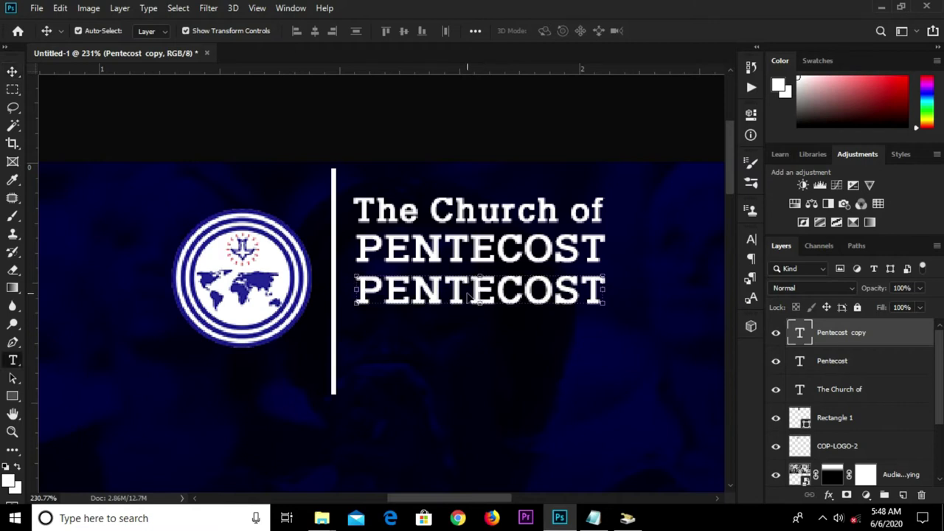
pyautogui.click(467, 295)
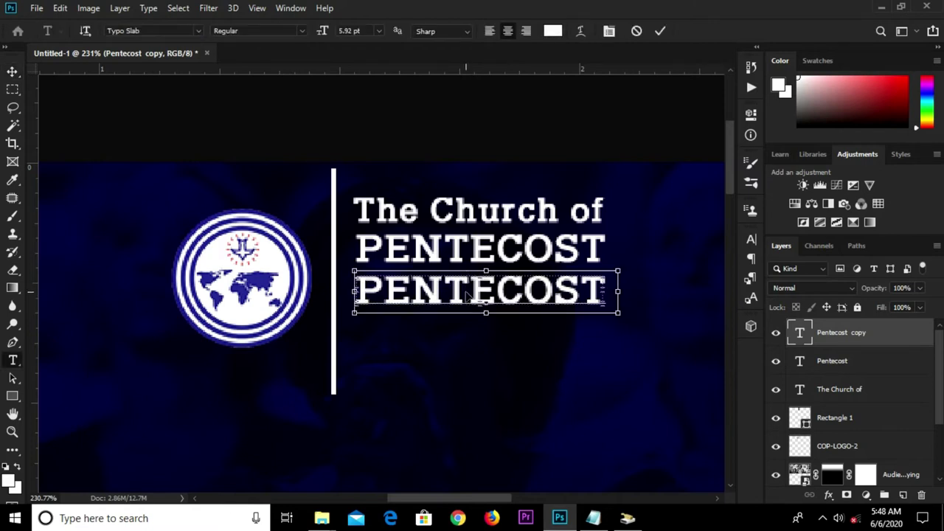
pyautogui.hotkey('ctrl', 'a')
pyautogui.hotkey('ctrl', 'v')
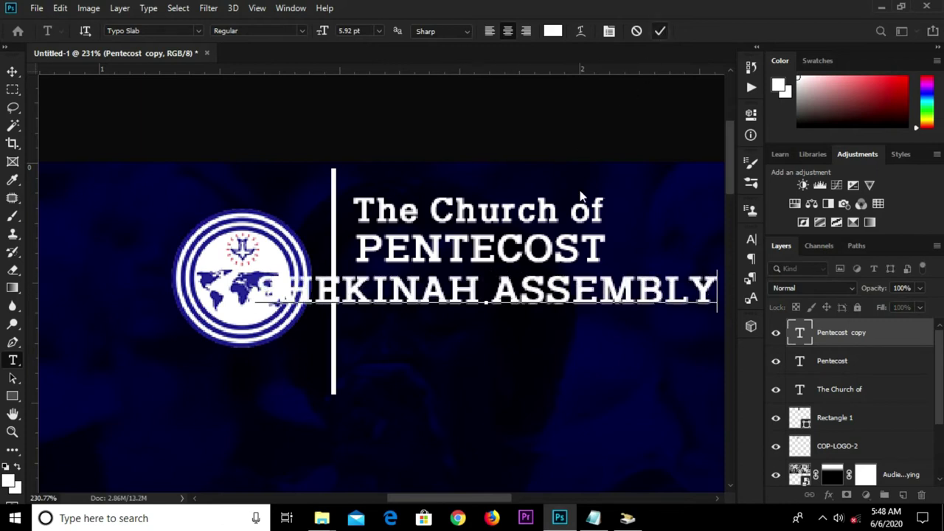
pyautogui.hotkey('ctrl', 'Return')
# Step: Scale SHEKINAH ASSEMBLY to about 55% and place it under PENTECOST, matching the header width
pyautogui.scroll(-1, 509, 284)
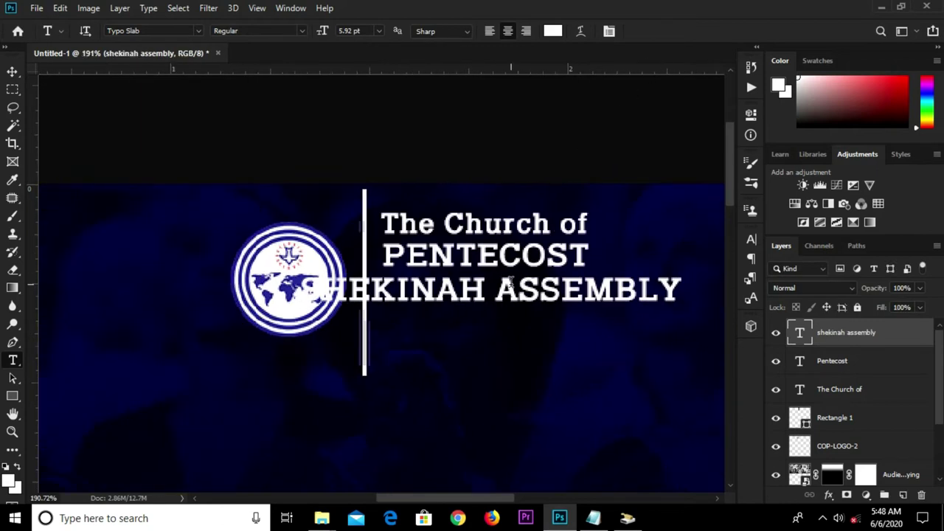
pyautogui.press('v')
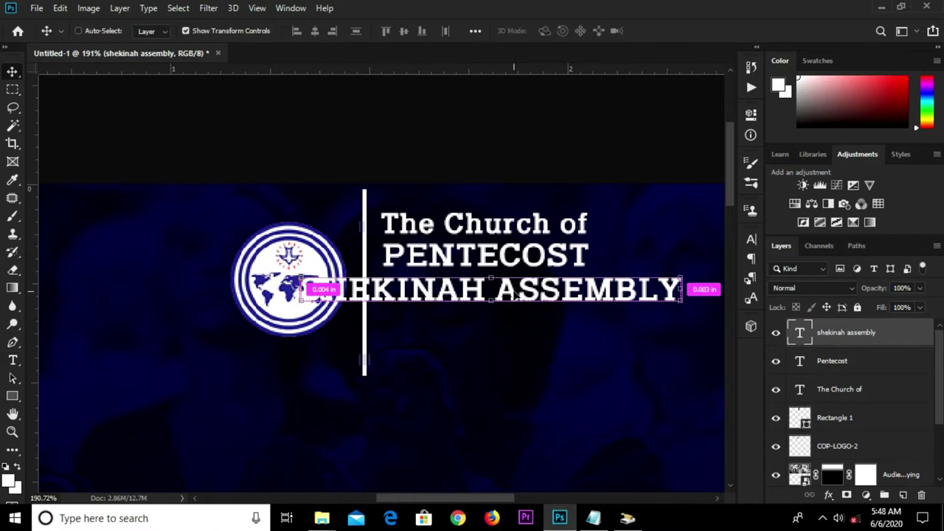
pyautogui.hotkey('ctrl', 't')
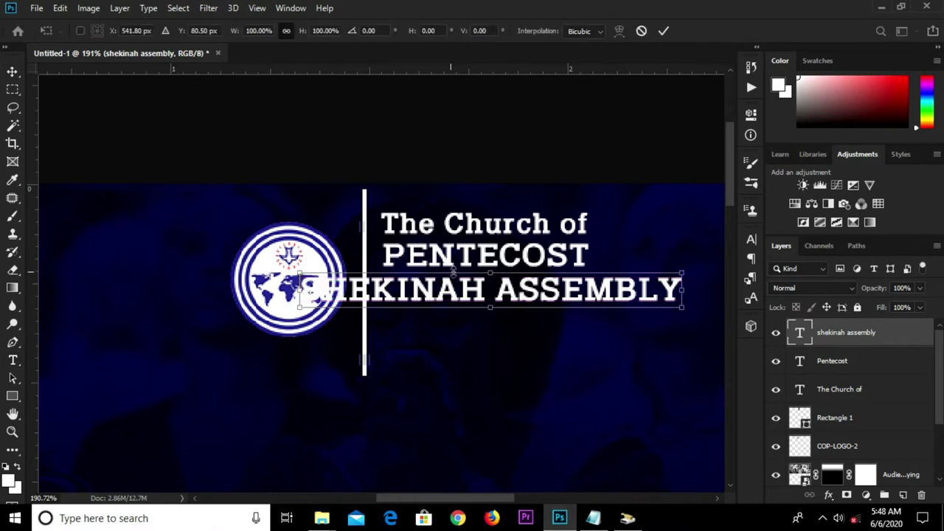
pyautogui.moveTo(490, 275); pyautogui.dragTo(494, 286)
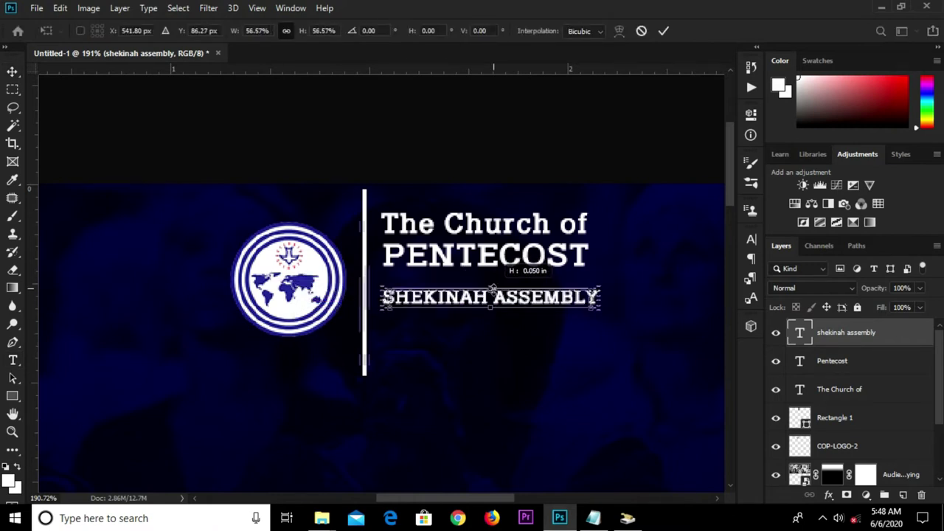
pyautogui.scroll(1, 494, 288)
pyautogui.scroll(2, 494, 288)
pyautogui.moveTo(509, 303); pyautogui.dragTo(484, 277)
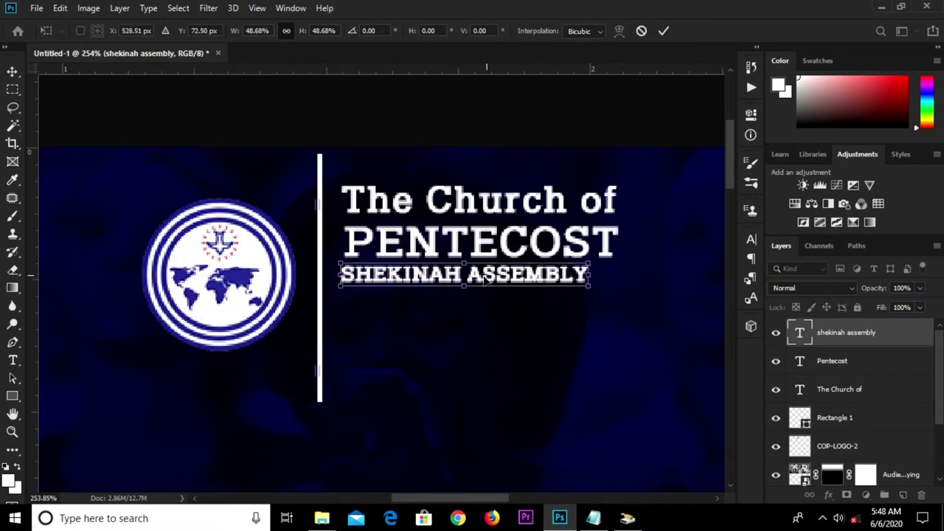
pyautogui.moveTo(590, 284); pyautogui.dragTo(620, 288)
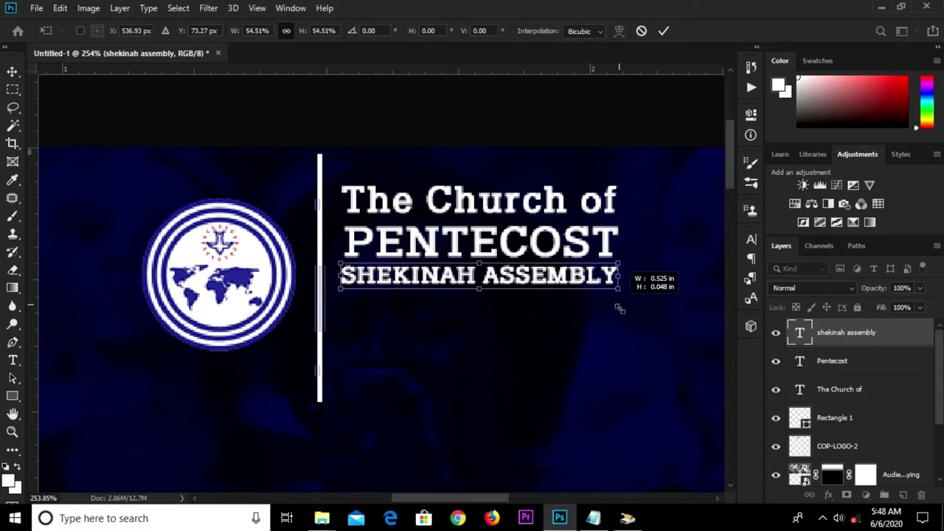
pyautogui.click(664, 31)
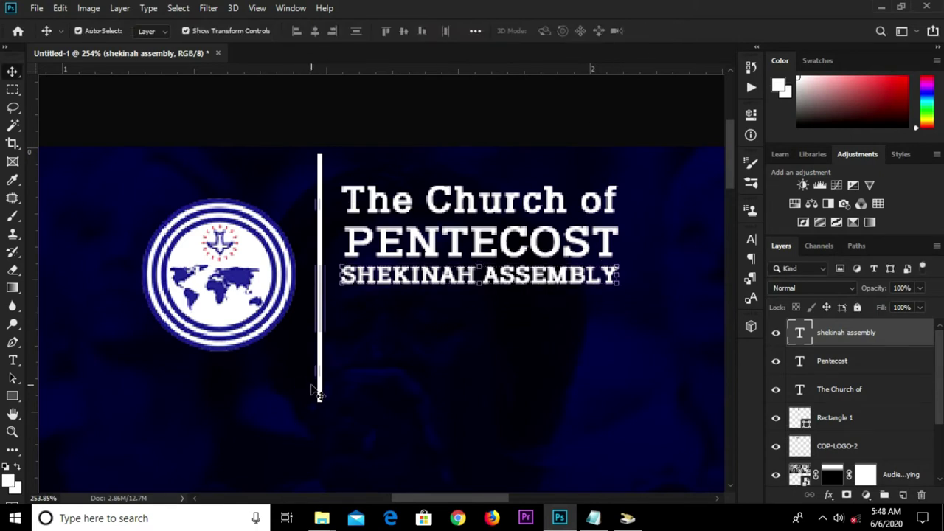
# Step: Shorten the divider bar from the bottom to the header text's height
pyautogui.click(320, 399)
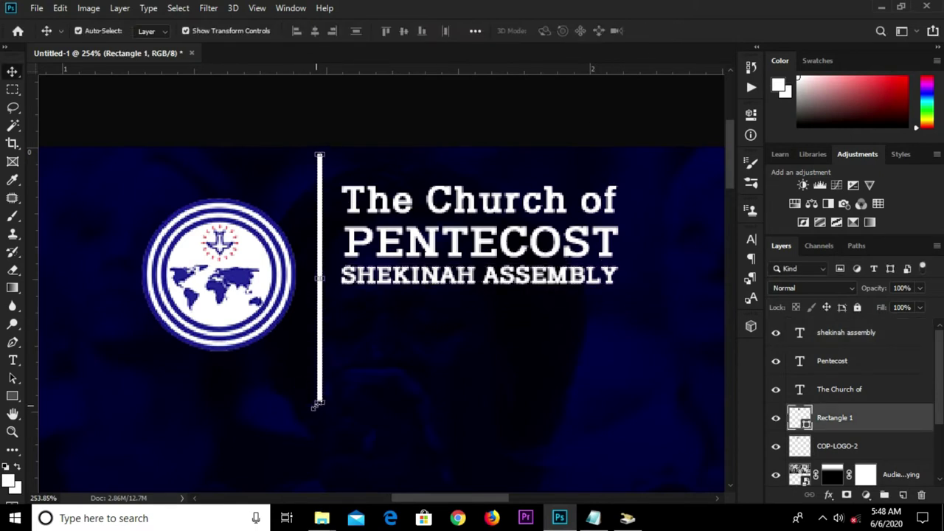
pyautogui.moveTo(318, 404); pyautogui.dragTo(322, 316)
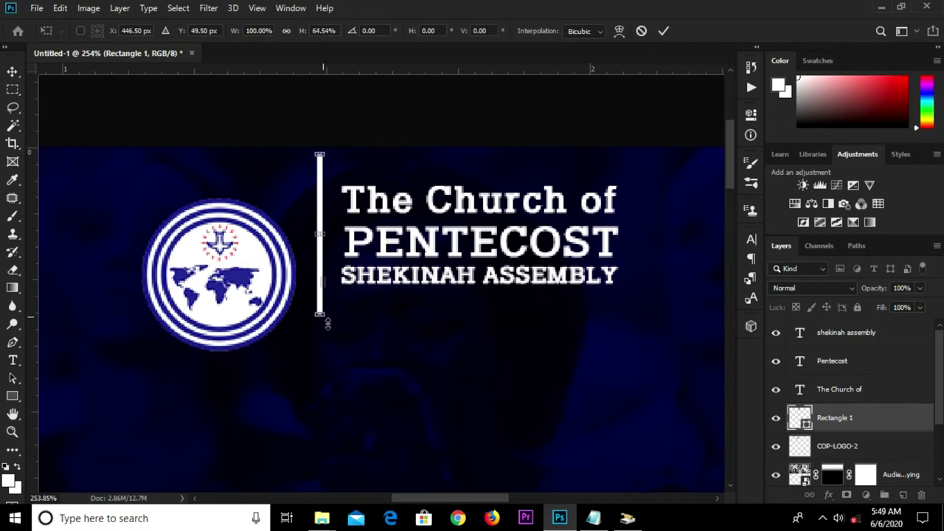
pyautogui.click(663, 33)
# Step: Shrink the logo to about 80% and place it left of the divider
pyautogui.moveTo(199, 306); pyautogui.dragTo(221, 257)
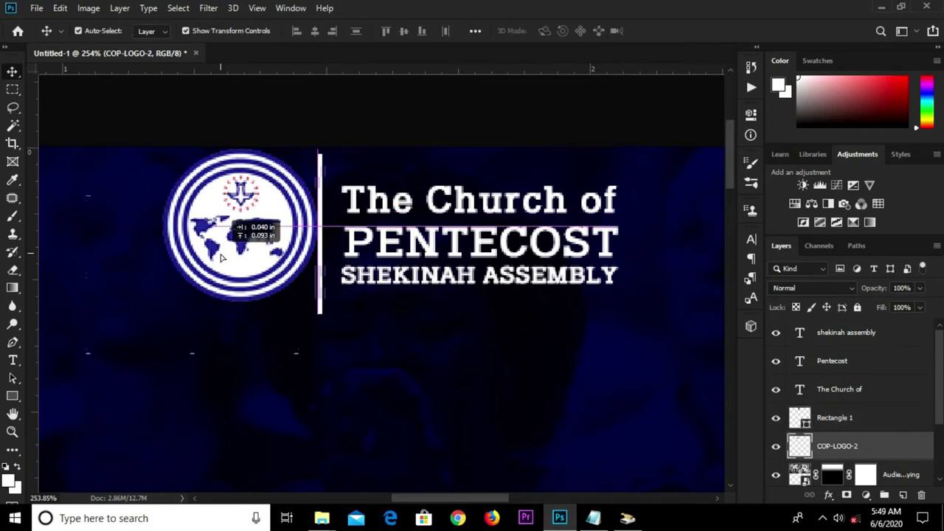
pyautogui.hotkey('ctrl', 't')
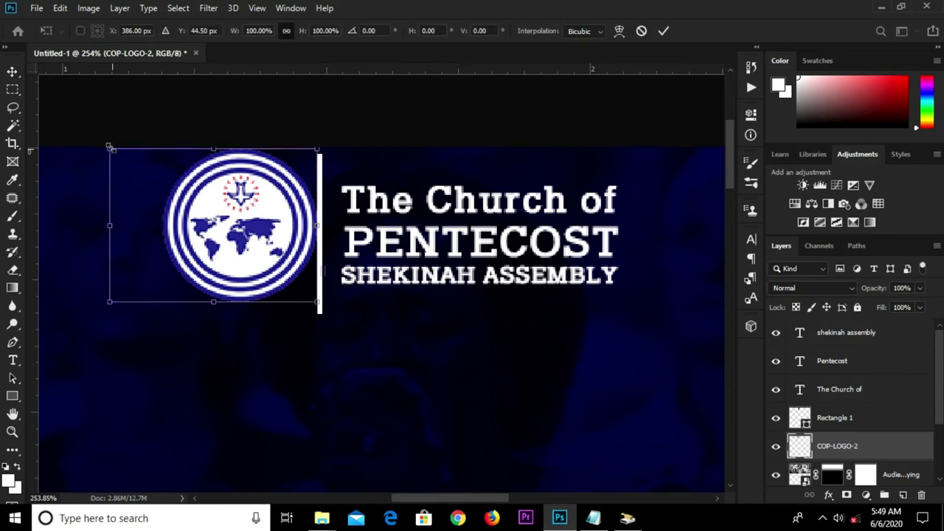
pyautogui.moveTo(109, 147); pyautogui.dragTo(150, 179)
pyautogui.moveTo(228, 229); pyautogui.dragTo(208, 223)
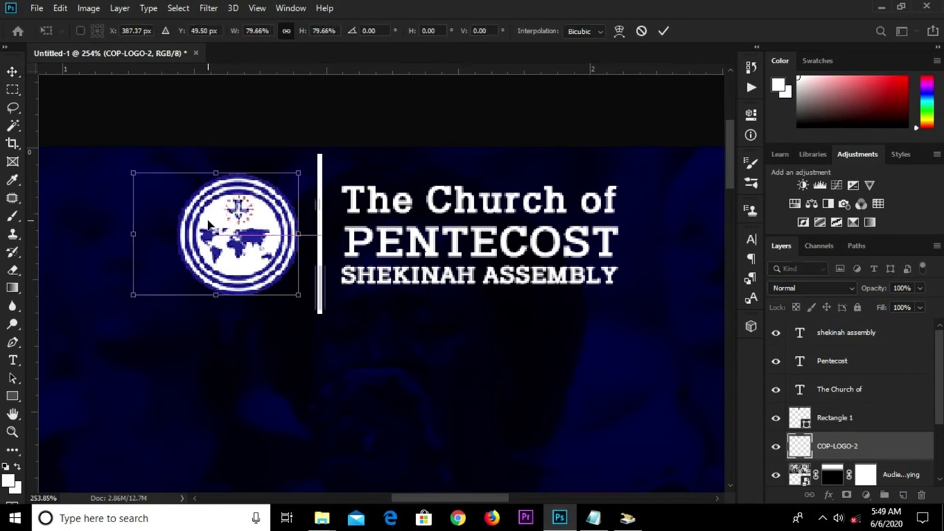
pyautogui.click(663, 31)
pyautogui.scroll(-5, 635, 190)
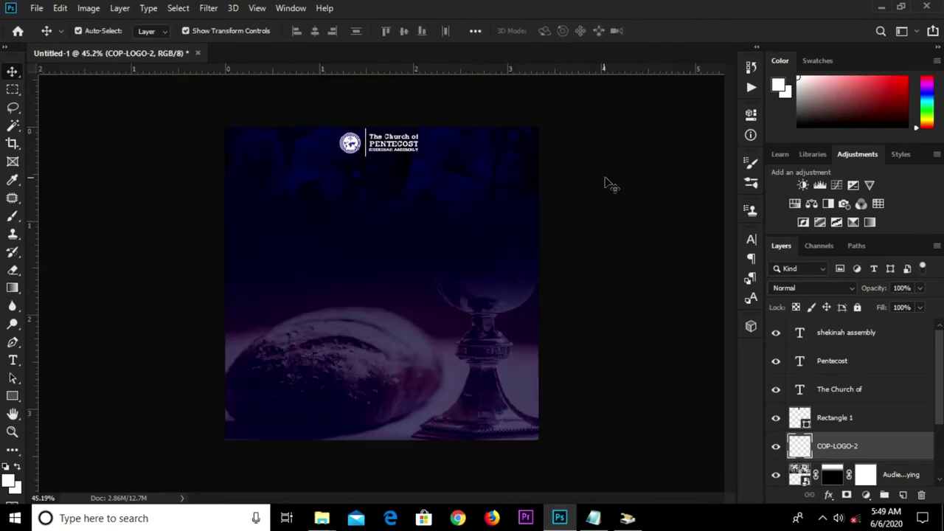
# Step: Group the logo, divider and church-name text layers together
pyautogui.click(588, 199)
pyautogui.click(849, 336)
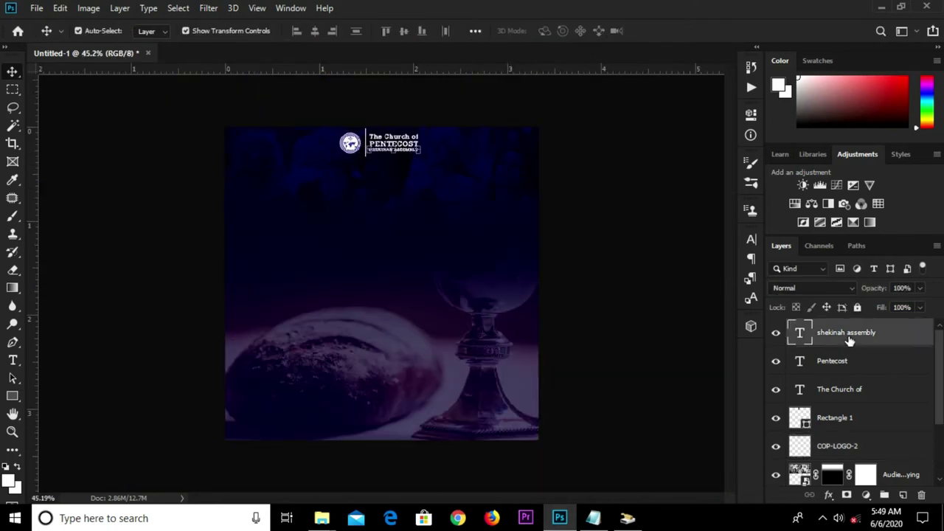
pyautogui.doubleClick(843, 446)
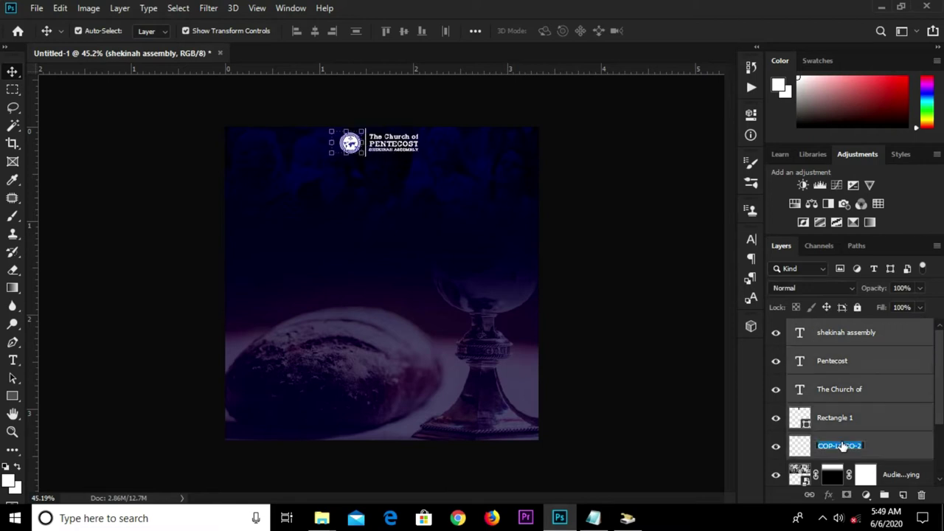
pyautogui.click(878, 448)
pyautogui.keyDown('shift'); pyautogui.click(854, 341); pyautogui.keyUp('shift')
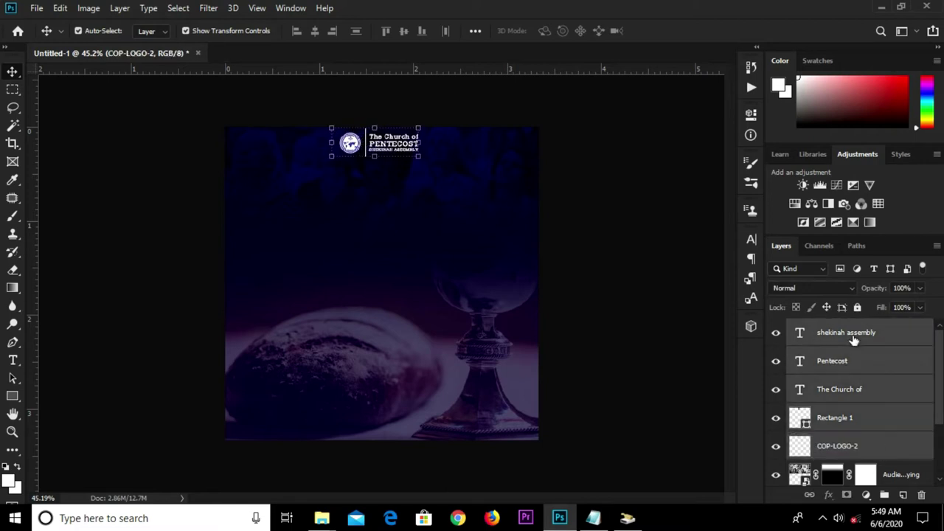
pyautogui.hotkey('ctrl', 'g')
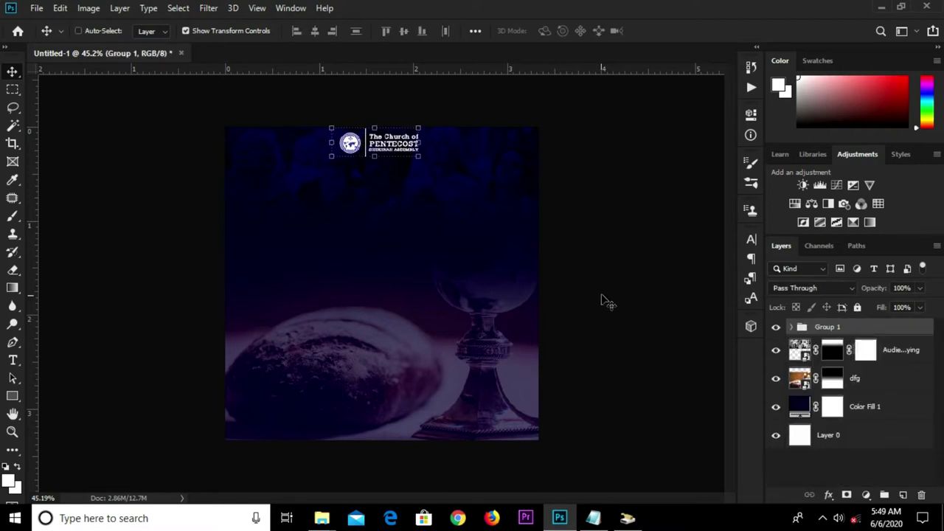
# Step: Enlarge the header group to about 109% and centre it horizontally on the canvas
pyautogui.hotkey('ctrl', 'a')
pyautogui.click(315, 32)
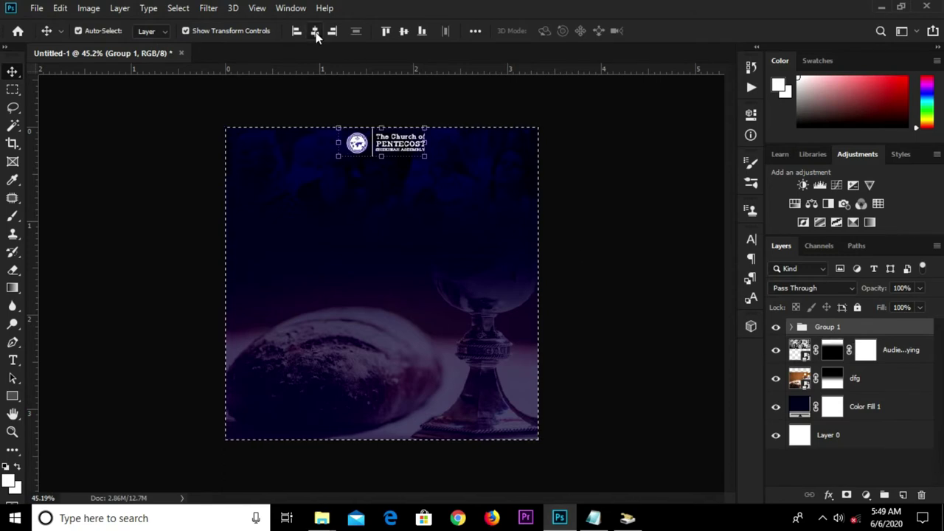
pyautogui.hotkey('ctrl', 'd')
pyautogui.moveTo(387, 143); pyautogui.dragTo(388, 150)
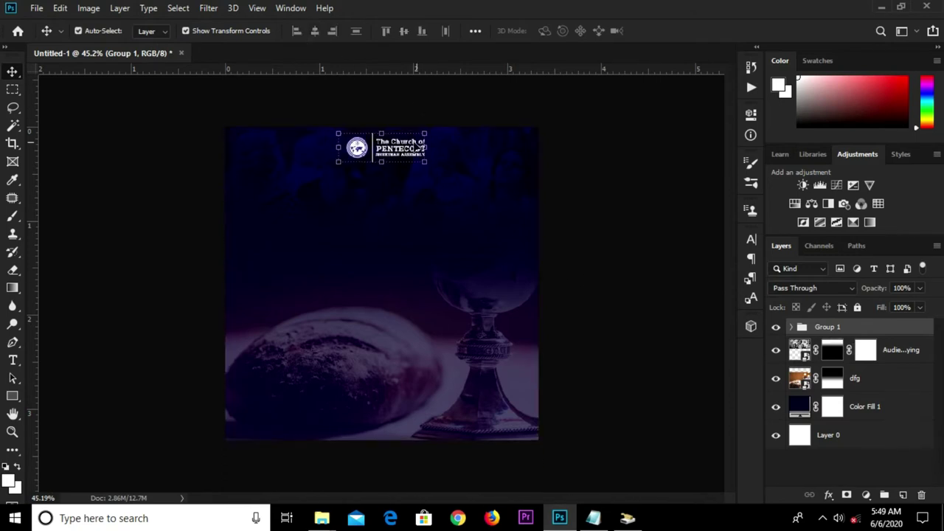
pyautogui.hotkey('ctrl', 't')
pyautogui.hotkey('ctrl', '0')
pyautogui.moveTo(323, 144); pyautogui.dragTo(312, 145)
pyautogui.click(662, 33)
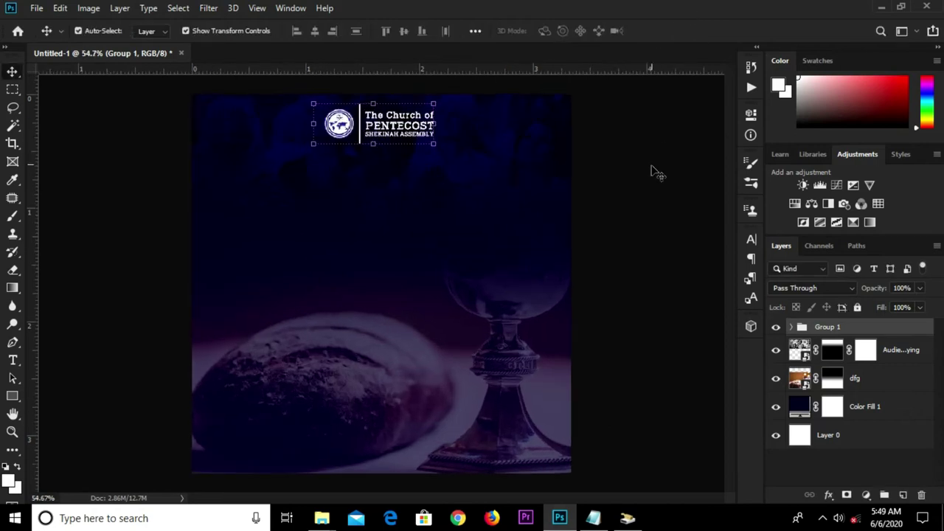
pyautogui.hotkey('ctrl', 'a')
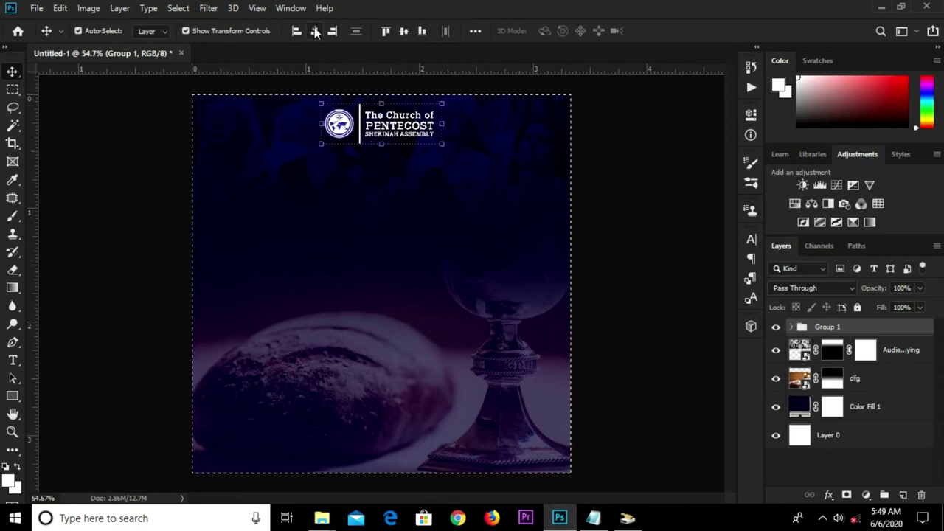
pyautogui.click(315, 31)
pyautogui.hotkey('ctrl', 'd')
pyautogui.click(633, 212)
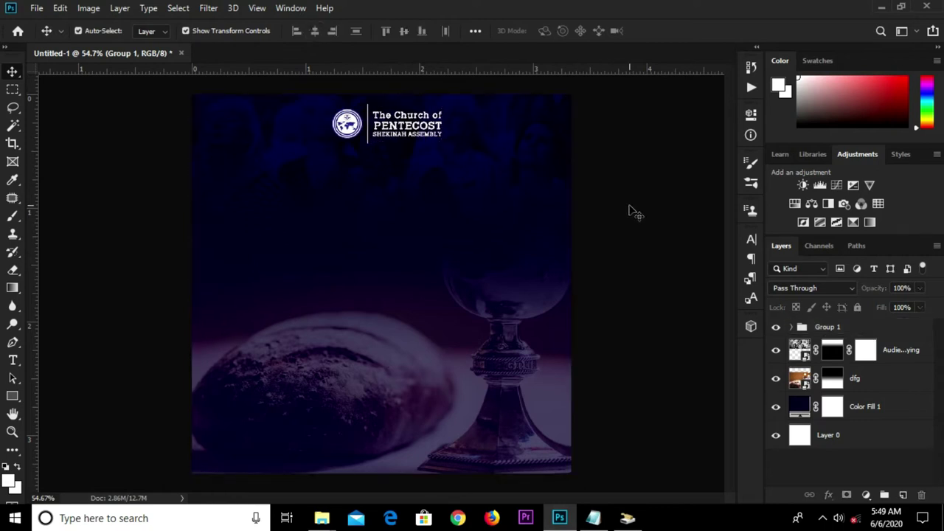
# Step: Copy the line 'Join us this Sunday' from the communion service notes
pyautogui.click(594, 518)
pyautogui.moveTo(318, 196); pyautogui.dragTo(175, 194)
pyautogui.rightClick(248, 196)
pyautogui.click(266, 242)
pyautogui.click(172, 252)
# Step: Paste 'Join us this Sunday' as a new text line below the header
pyautogui.click(12, 360)
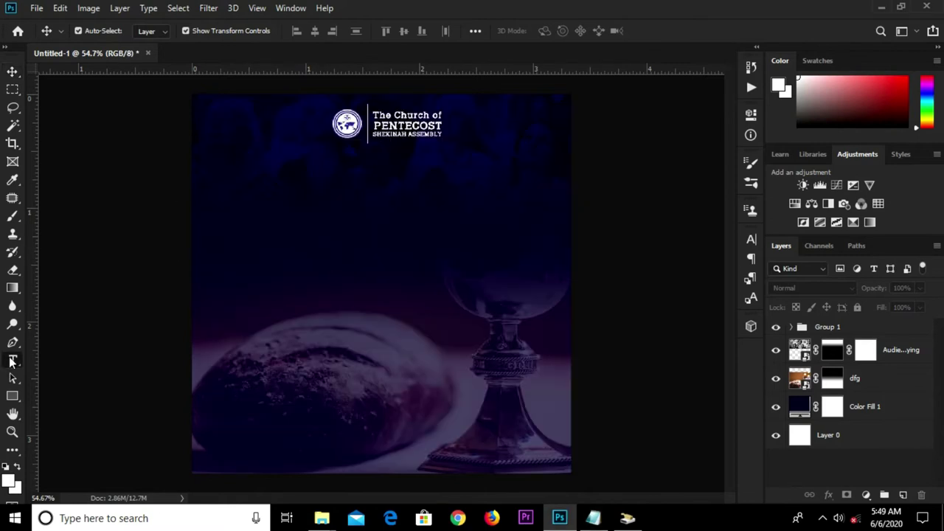
pyautogui.click(310, 224)
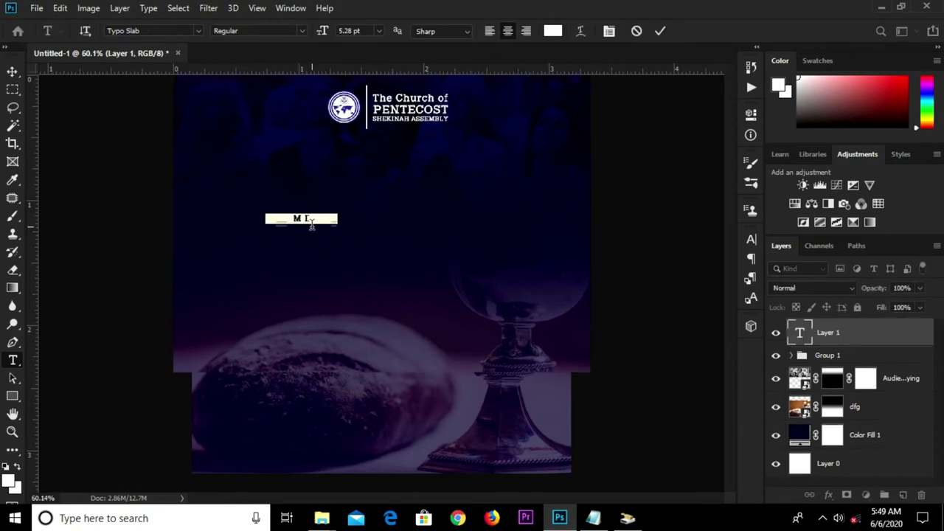
pyautogui.hotkey('ctrl', 'v')
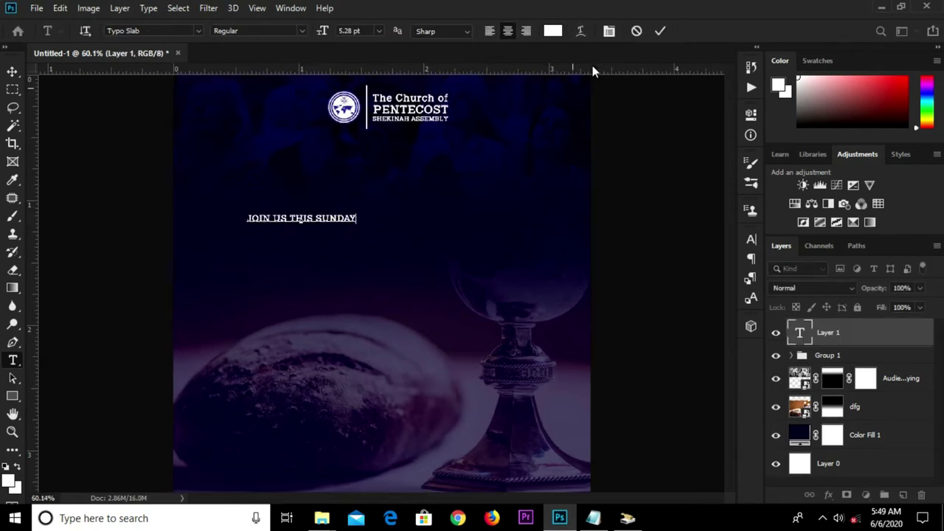
pyautogui.click(662, 31)
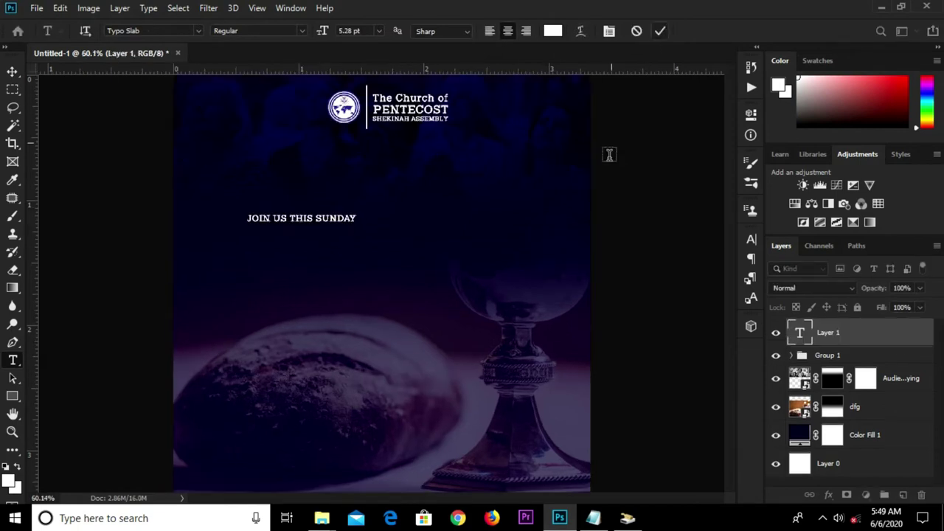
# Step: Set the line's font to Angello at 20 pt and turn off All Caps
pyautogui.click(751, 241)
pyautogui.click(631, 259)
pyautogui.write('a')
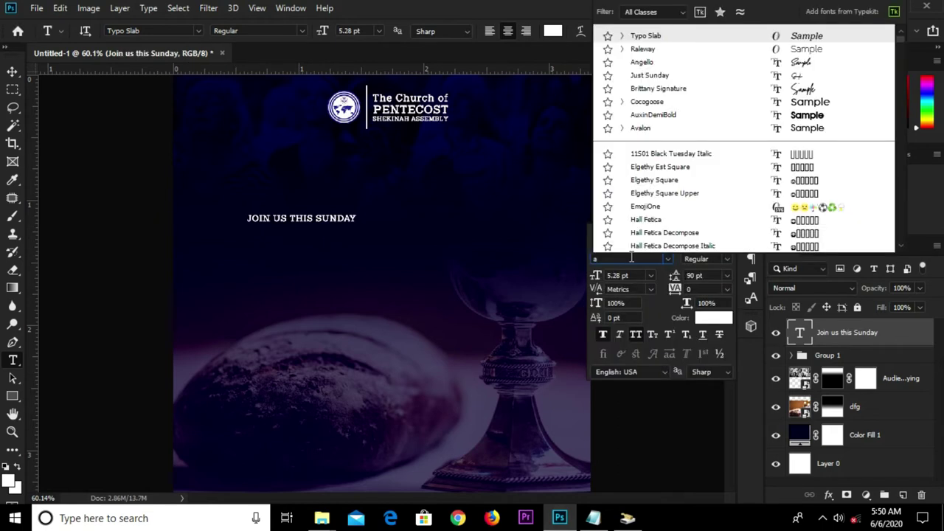
pyautogui.write('ngel')
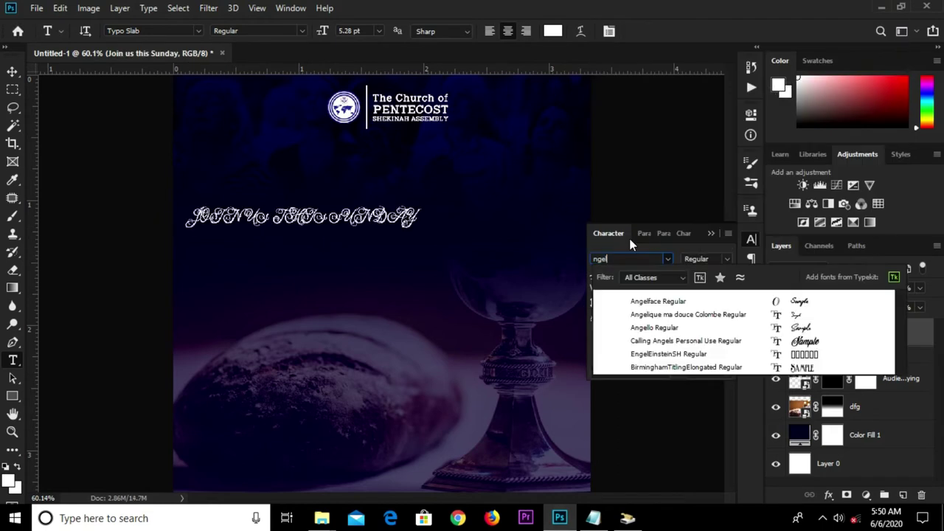
pyautogui.press('BackSpace')
pyautogui.press('BackSpace')
pyautogui.press('BackSpace')
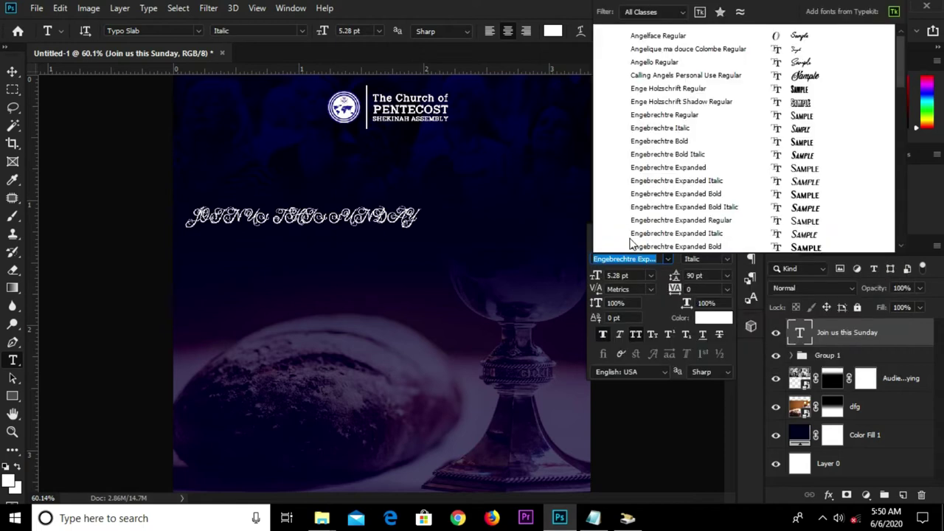
pyautogui.write('ang')
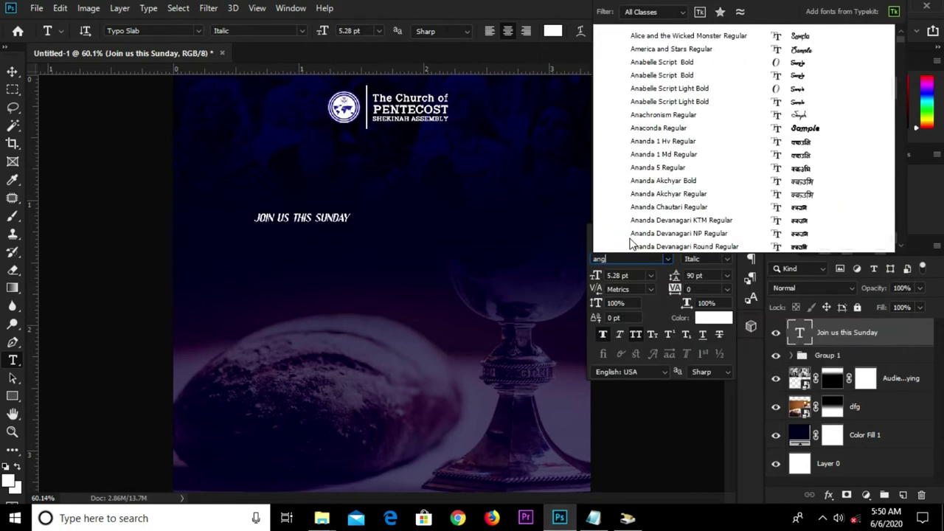
pyautogui.write('ello')
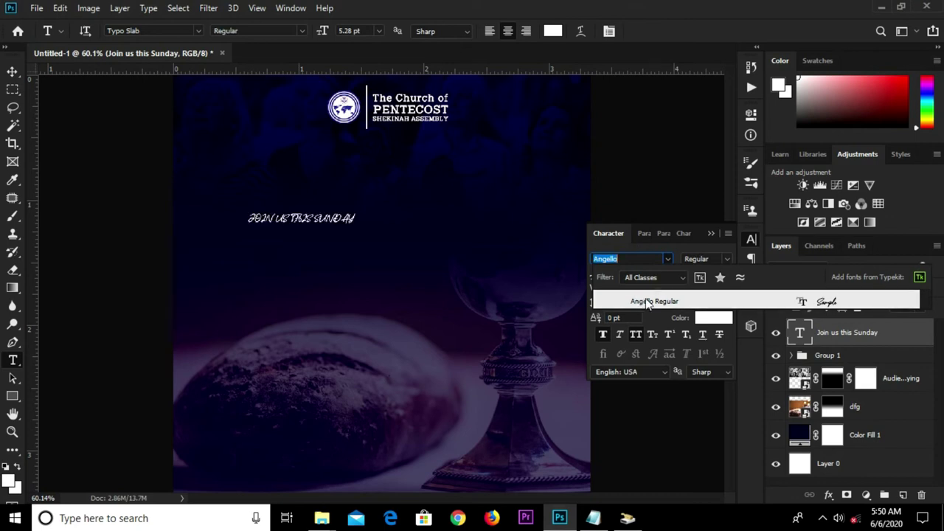
pyautogui.click(634, 300)
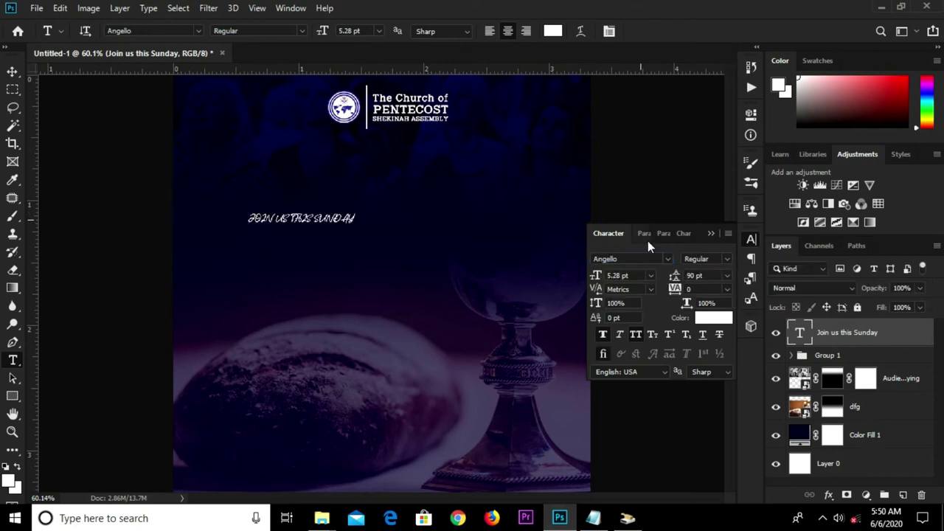
pyautogui.click(626, 276)
pyautogui.write('20')
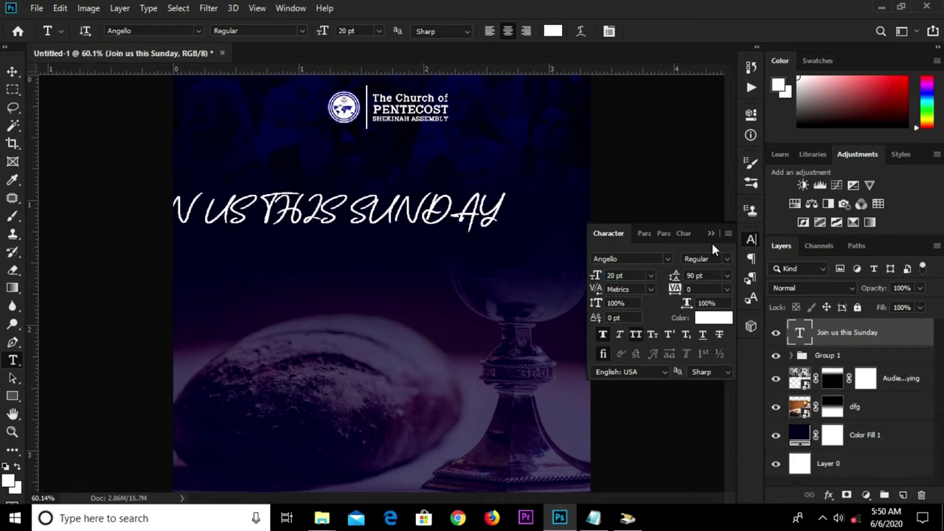
pyautogui.click(635, 335)
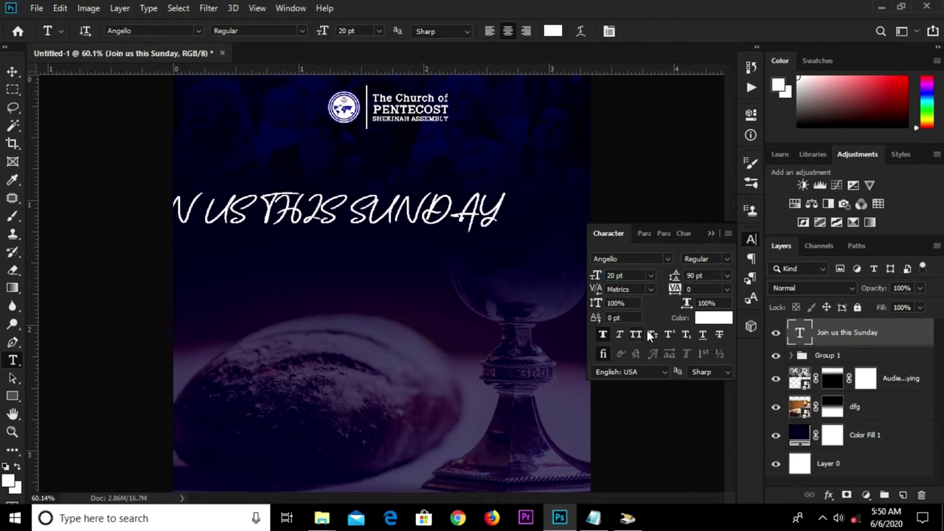
pyautogui.click(709, 233)
# Step: Centre 'Join us this Sunday' horizontally on the canvas and nudge it slightly up
pyautogui.press('v')
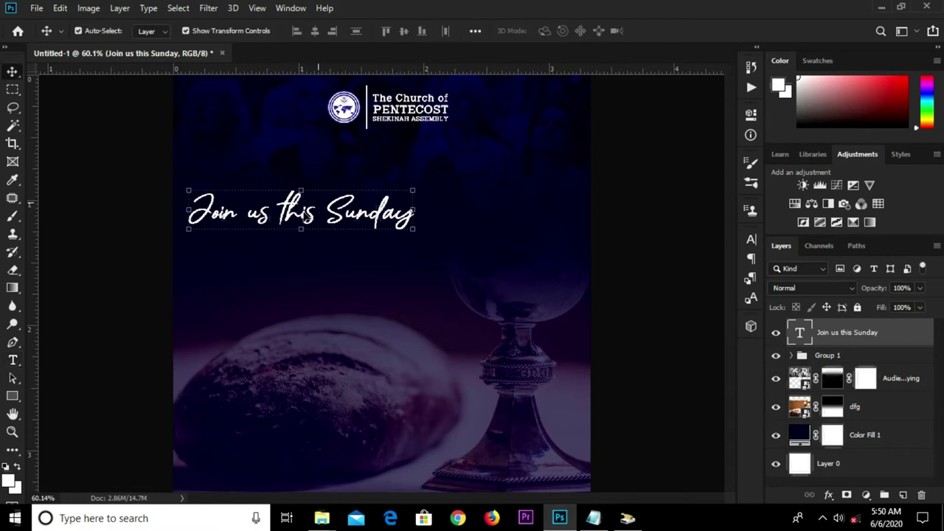
pyautogui.hotkey('ctrl', 'a')
pyautogui.click(314, 31)
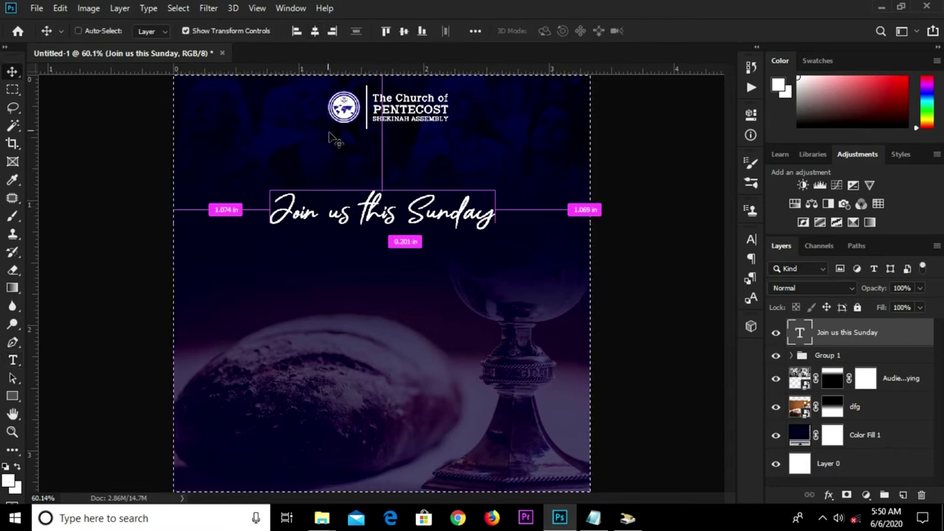
pyautogui.hotkey('ctrl', 'd')
pyautogui.moveTo(395, 183); pyautogui.dragTo(394, 178)
pyautogui.click(140, 236)
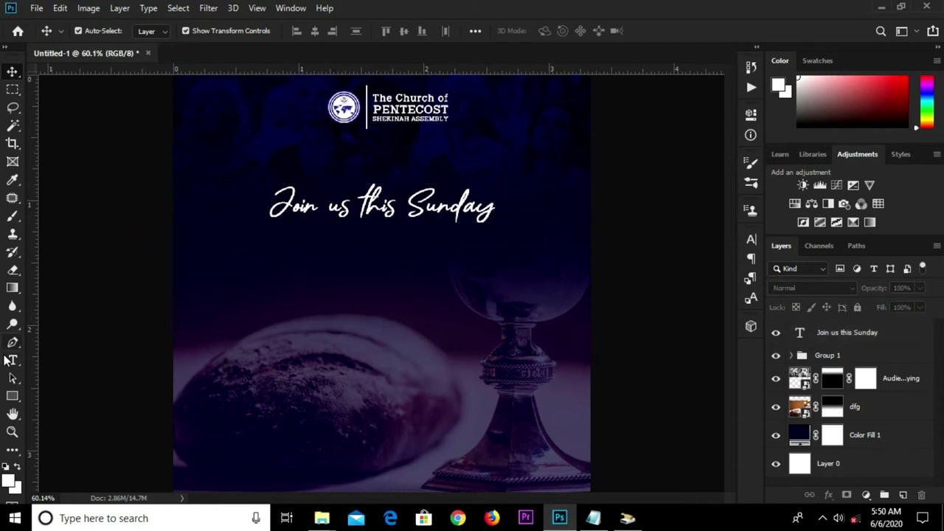
pyautogui.rightClick(13, 397)
# Step: Draw a white rounded-corner bar below 'Join us this Sunday' and centre it horizontally
pyautogui.click(57, 395)
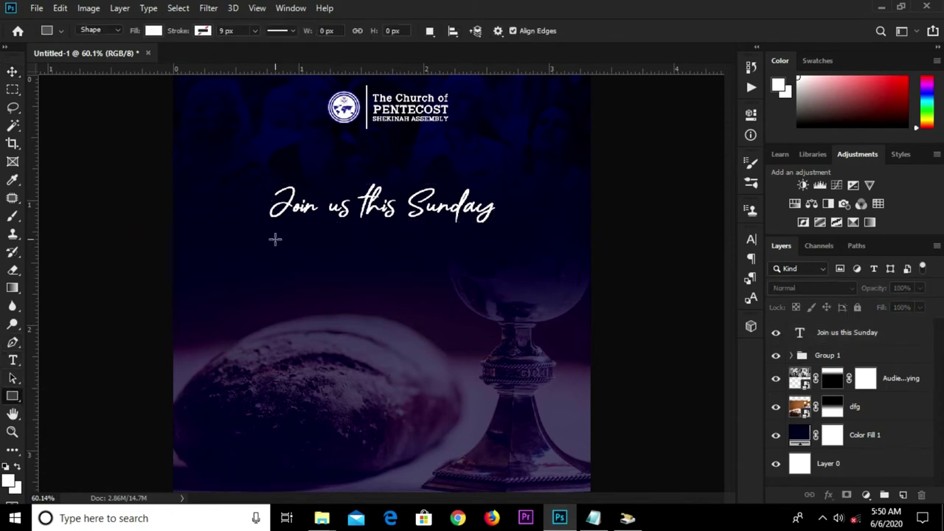
pyautogui.moveTo(274, 233); pyautogui.dragTo(524, 272)
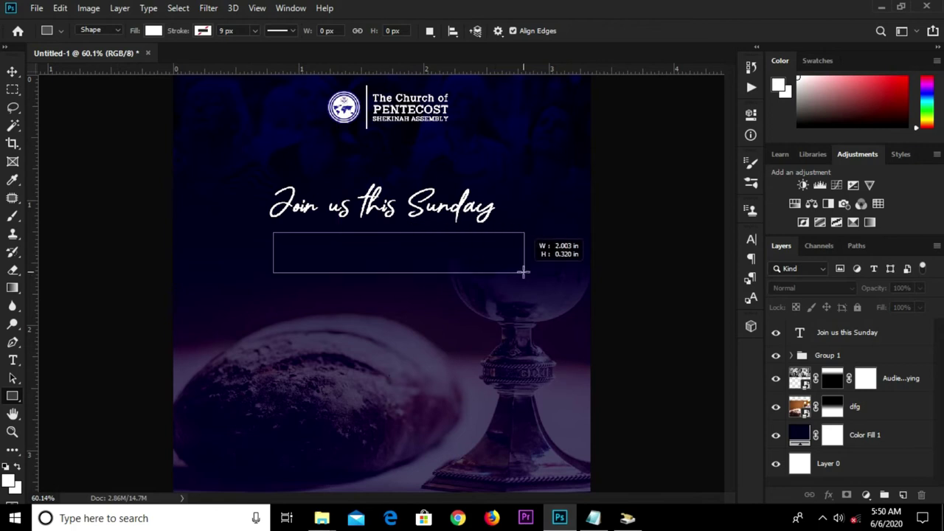
pyautogui.moveTo(668, 248); pyautogui.dragTo(690, 247)
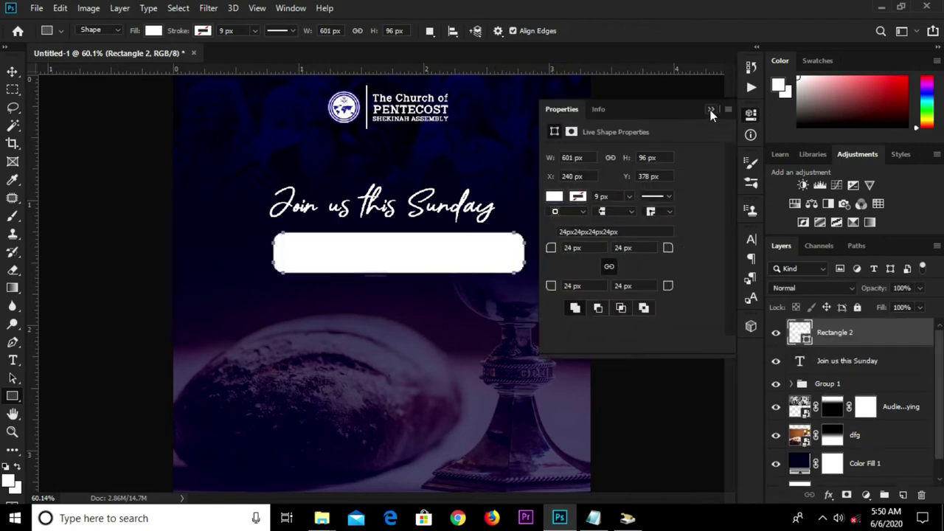
pyautogui.click(710, 109)
pyautogui.press('v')
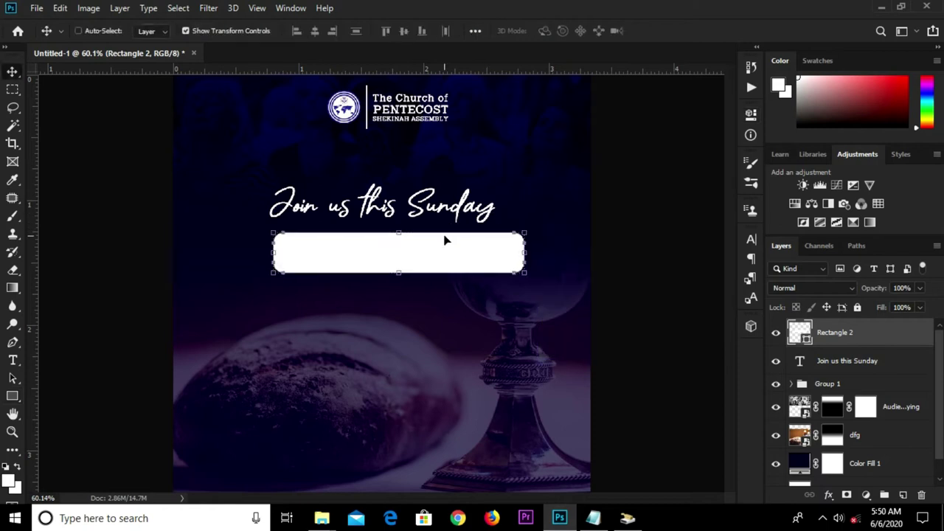
pyautogui.click(315, 32)
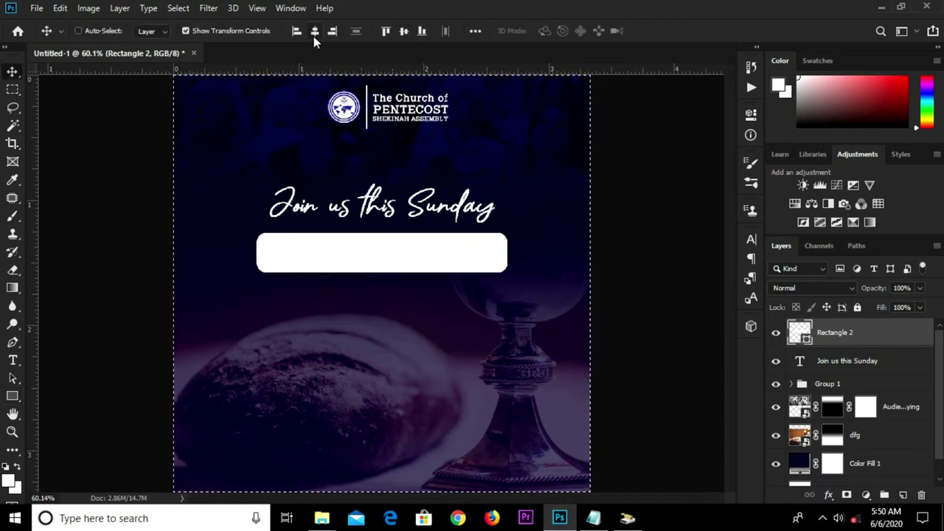
pyautogui.hotkey('ctrl', 'd')
pyautogui.keyDown('ctrl'); pyautogui.click(616, 241); pyautogui.keyUp('ctrl')
pyautogui.moveTo(594, 519)
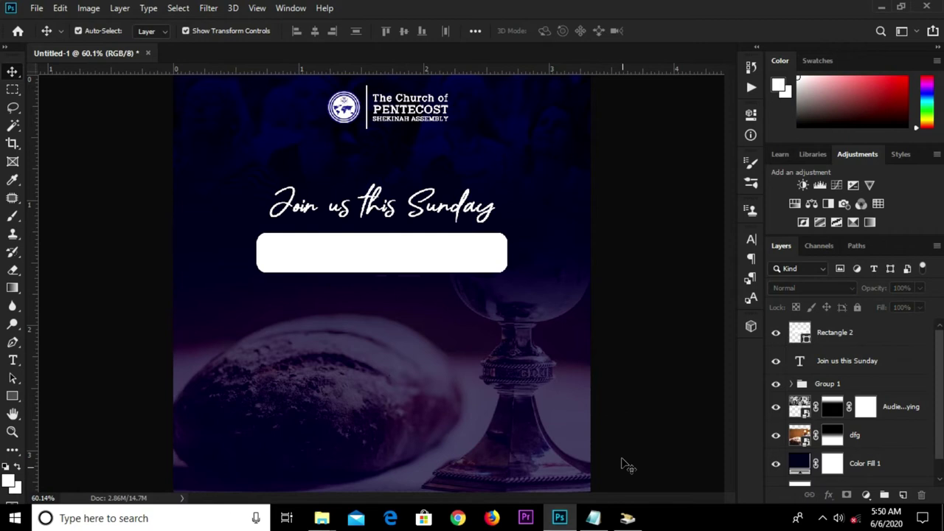
# Step: Copy the word 'Communion' from the Notepad service notes
pyautogui.click(604, 520)
pyautogui.moveTo(264, 220); pyautogui.dragTo(211, 220)
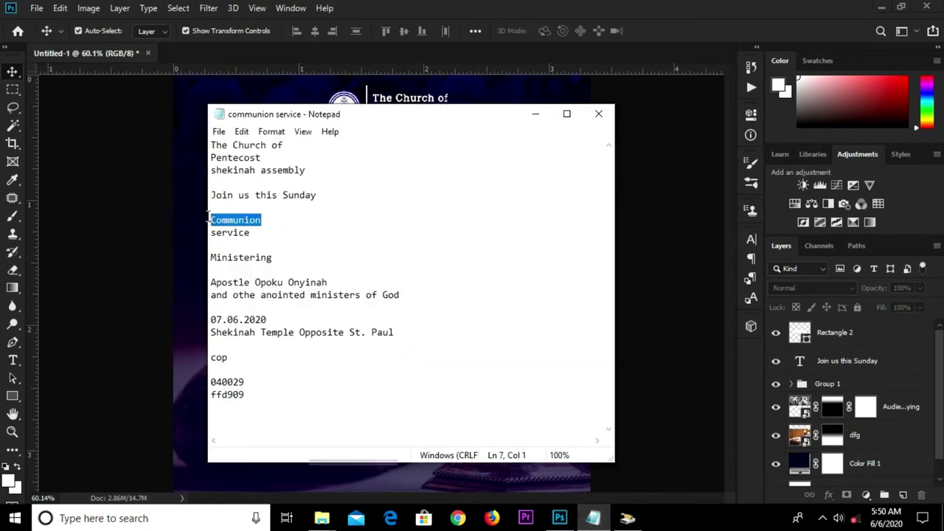
pyautogui.rightClick(212, 219)
pyautogui.click(243, 262)
pyautogui.click(140, 263)
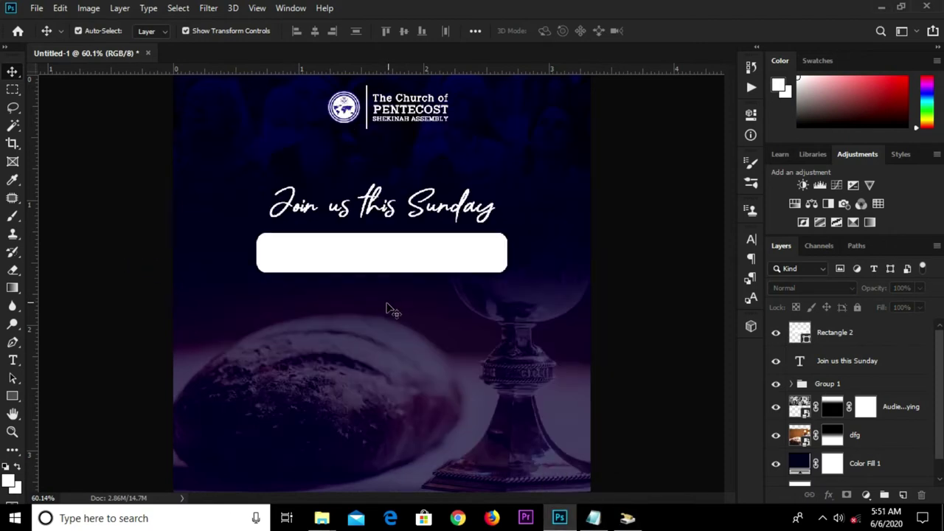
pyautogui.press('t')
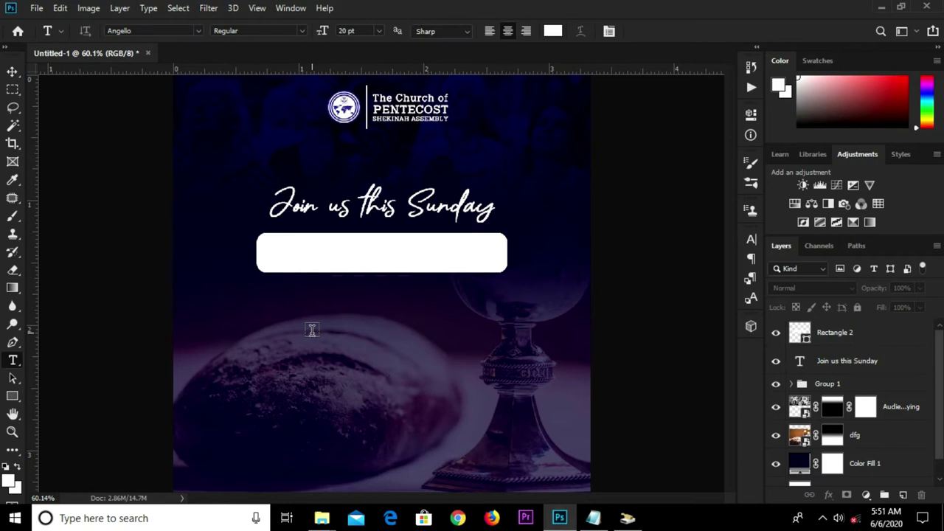
# Step: Paste 'Communion' as a new text line below the bar
pyautogui.click(312, 326)
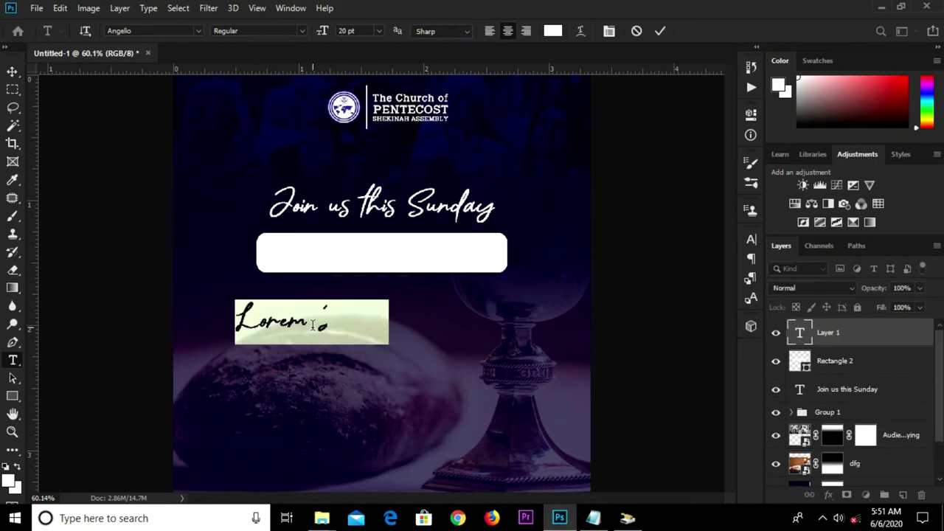
pyautogui.hotkey('ctrl', 'v')
pyautogui.click(660, 31)
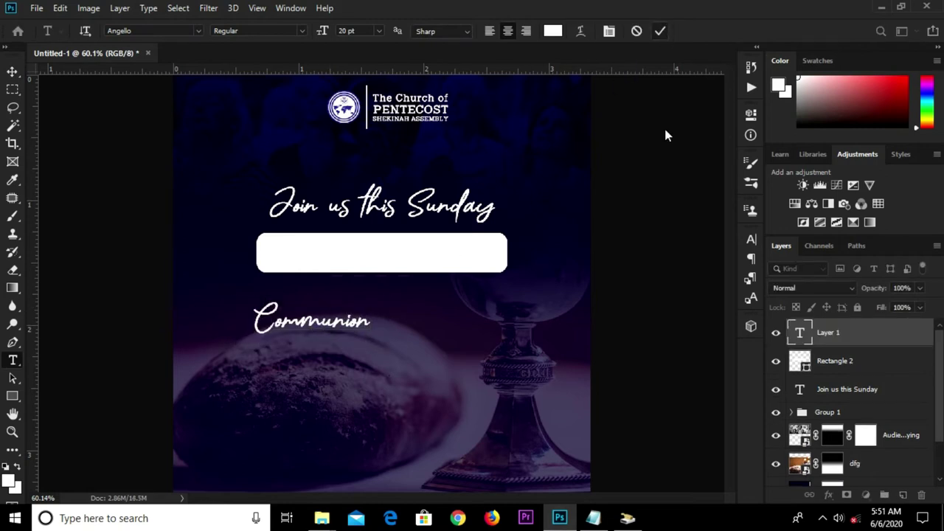
# Step: Set the text to all-caps Raleway Black and move COMMUNION up onto the white bar
pyautogui.click(752, 240)
pyautogui.click(751, 239)
pyautogui.click(751, 239)
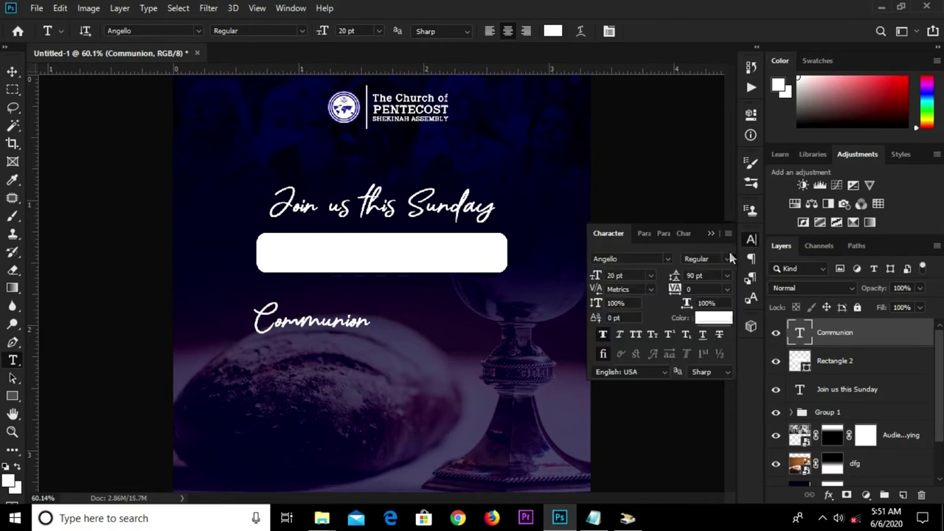
pyautogui.click(667, 259)
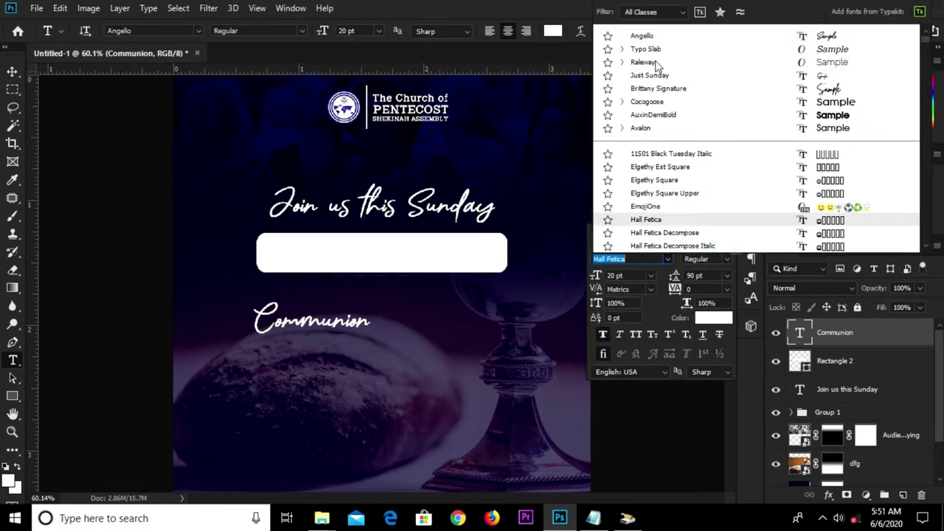
pyautogui.click(655, 64)
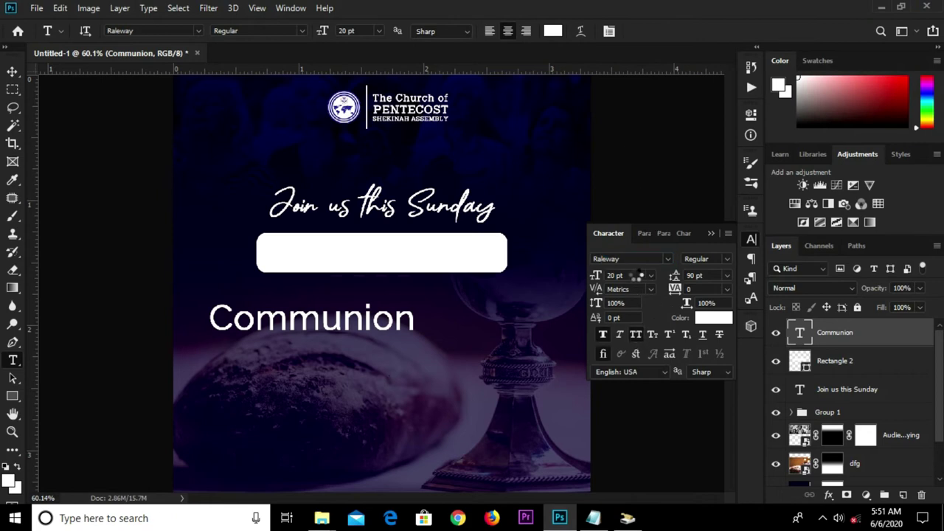
pyautogui.click(726, 259)
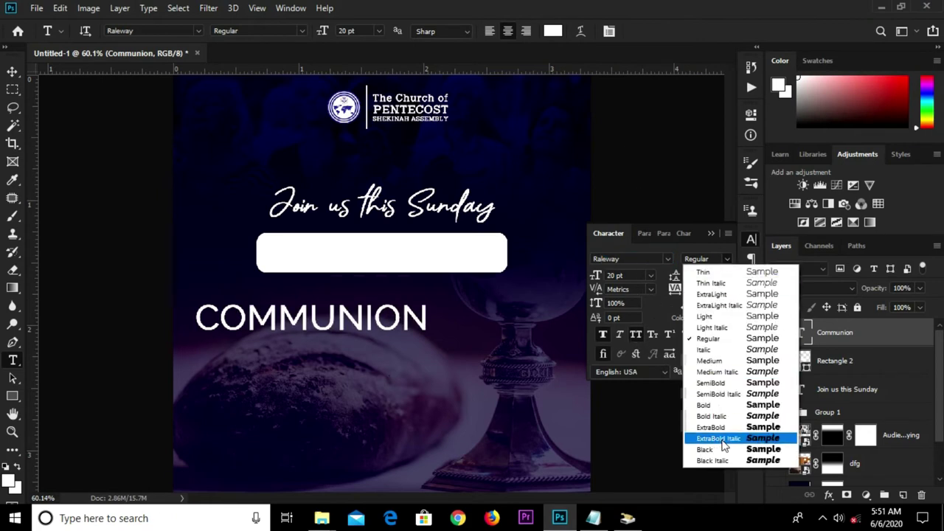
pyautogui.click(726, 451)
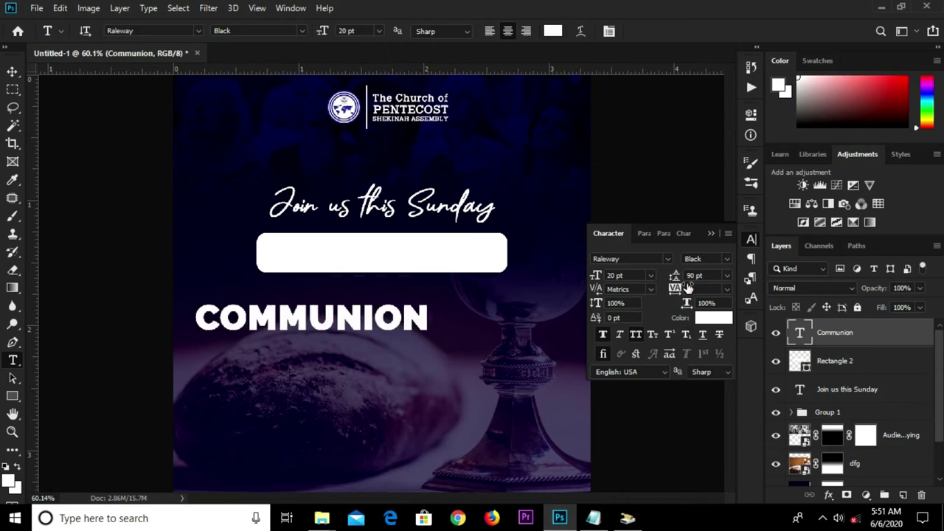
pyautogui.click(709, 234)
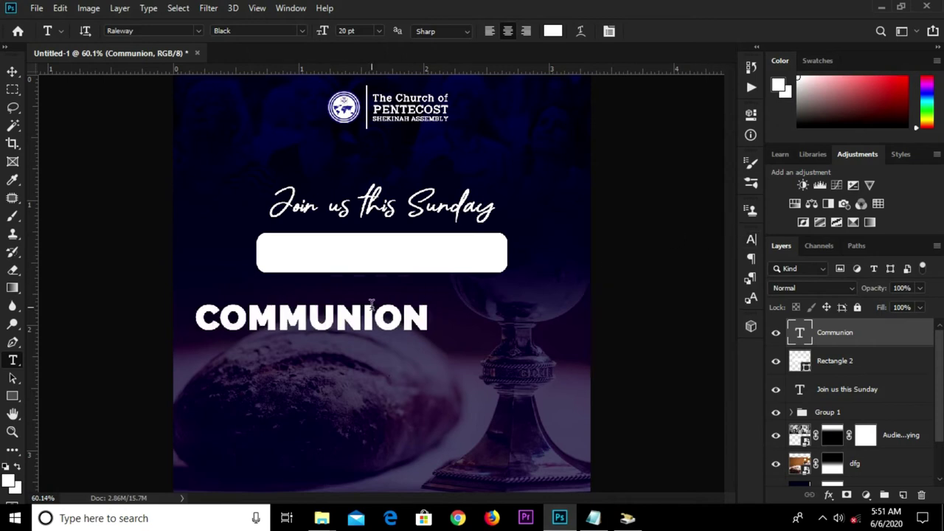
pyautogui.press('v')
pyautogui.moveTo(308, 317); pyautogui.dragTo(382, 256)
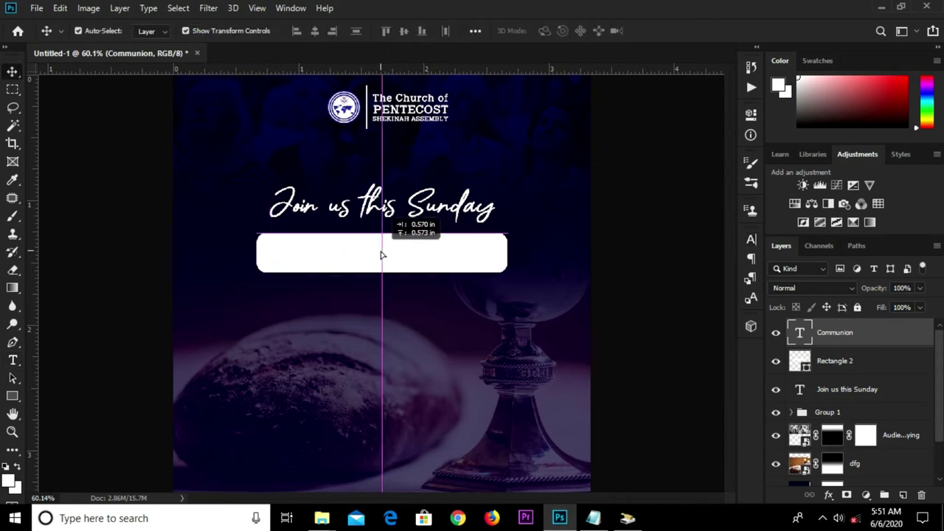
# Step: Centre COMMUNION vertically within the white bar with the text layer selected
pyautogui.moveTo(396, 250); pyautogui.dragTo(395, 261)
pyautogui.press('Up')
pyautogui.press('Up')
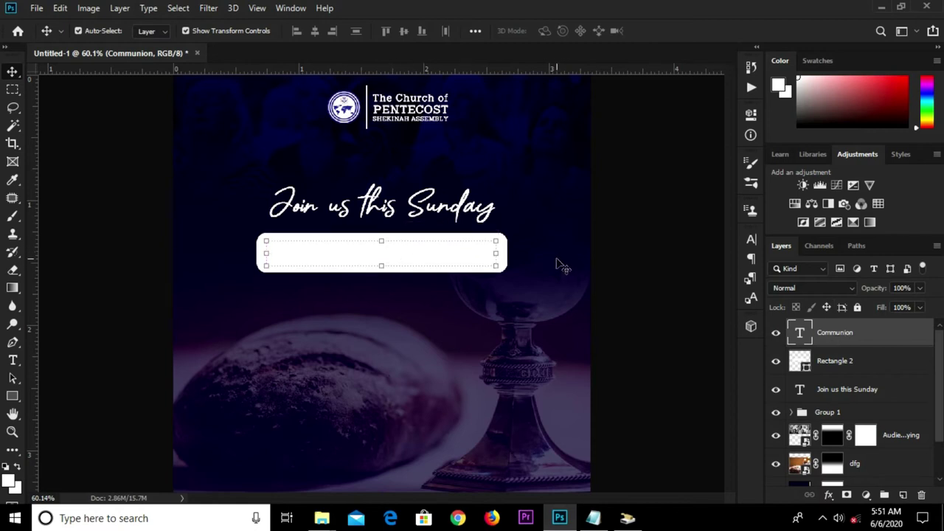
pyautogui.click(839, 362)
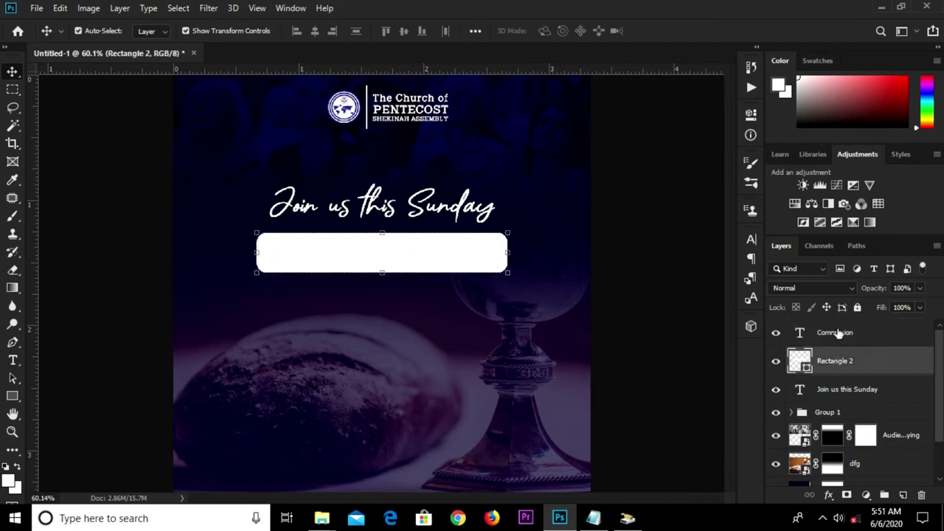
pyautogui.click(856, 335)
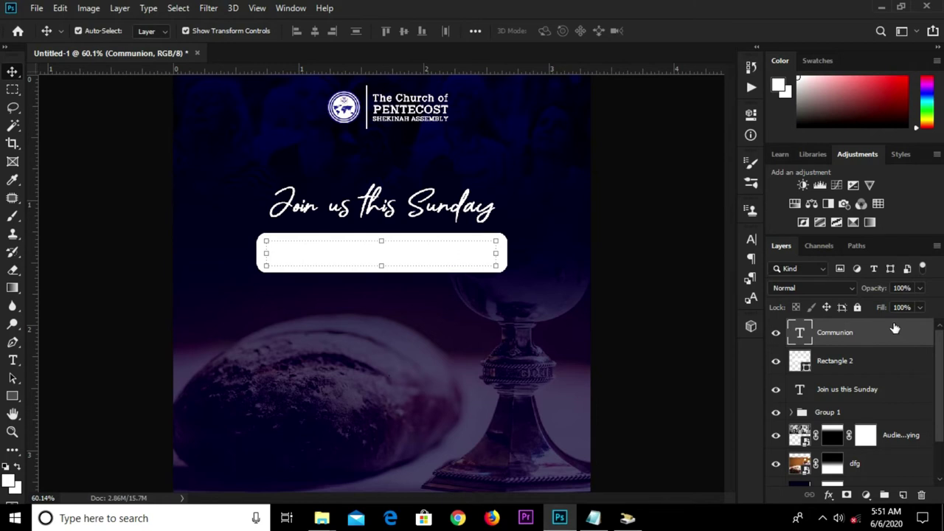
pyautogui.scroll(-2, 601, 331)
pyautogui.scroll(1, 432, 301)
pyautogui.scroll(1, 434, 304)
# Step: Give COMMUNION Shallow knockout and 0% fill opacity, then group it with the bar
pyautogui.doubleClick(829, 365)
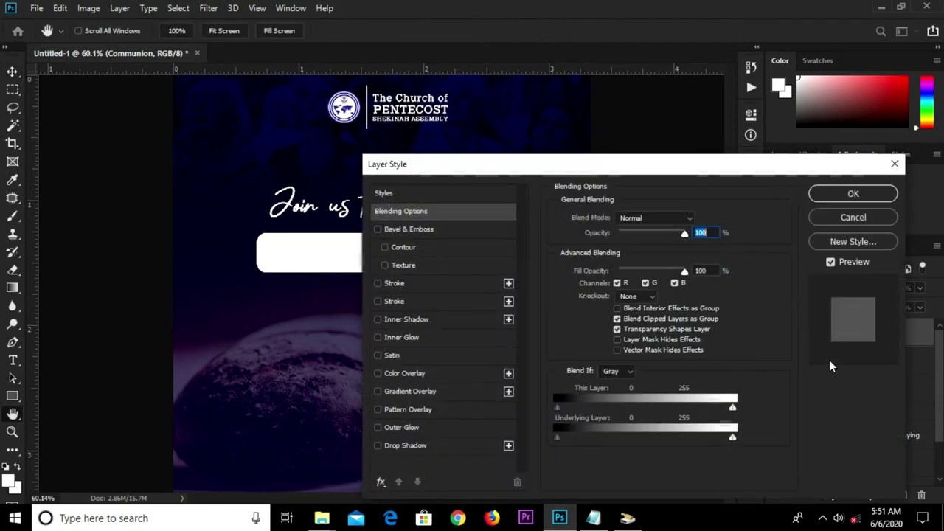
pyautogui.click(636, 296)
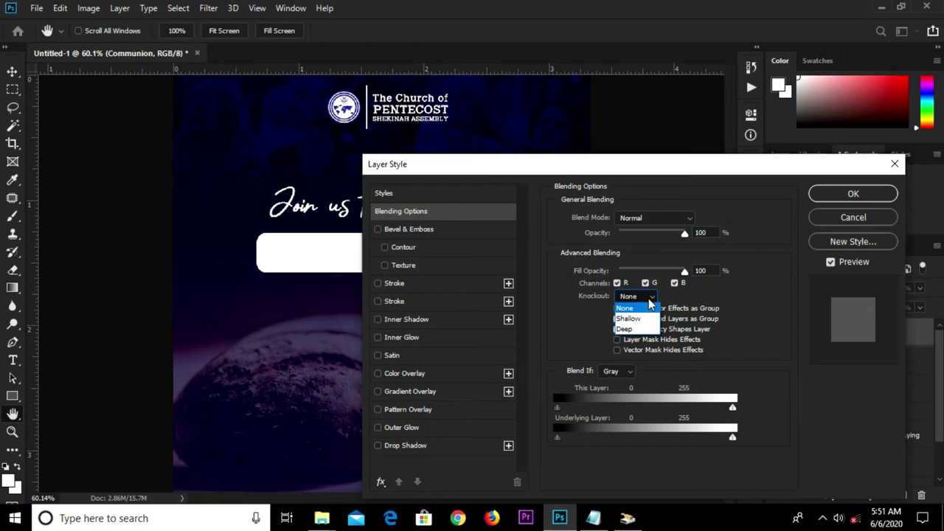
pyautogui.click(628, 318)
pyautogui.moveTo(684, 274); pyautogui.dragTo(619, 273)
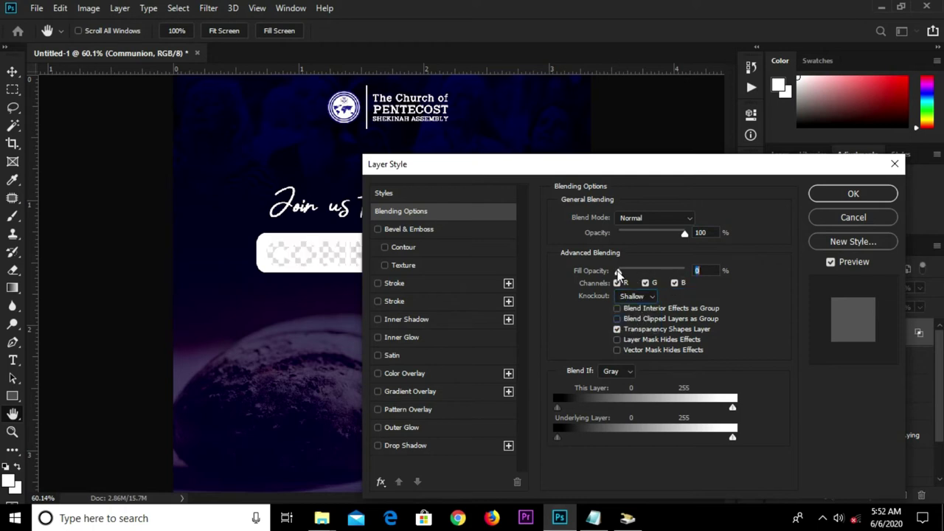
pyautogui.click(841, 193)
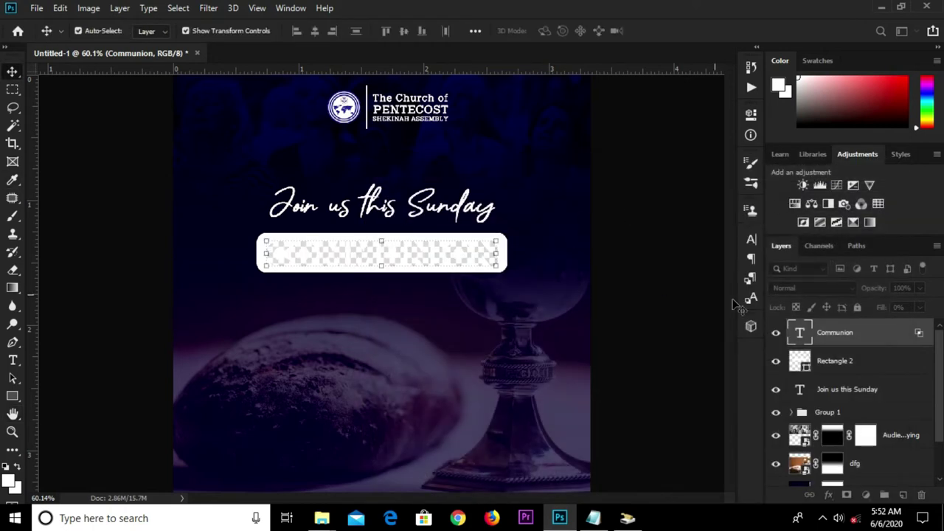
pyautogui.keyDown('shift'); pyautogui.click(841, 361); pyautogui.keyUp('shift')
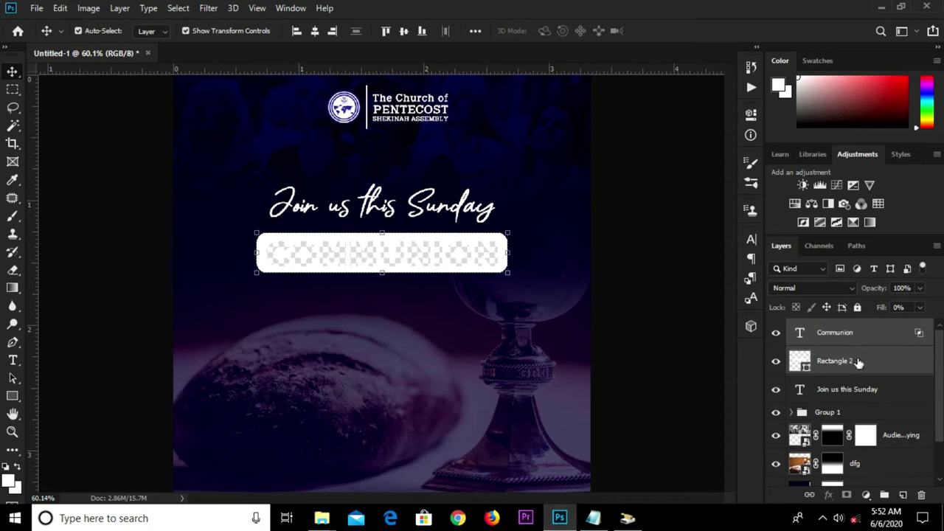
pyautogui.hotkey('ctrl', 'g')
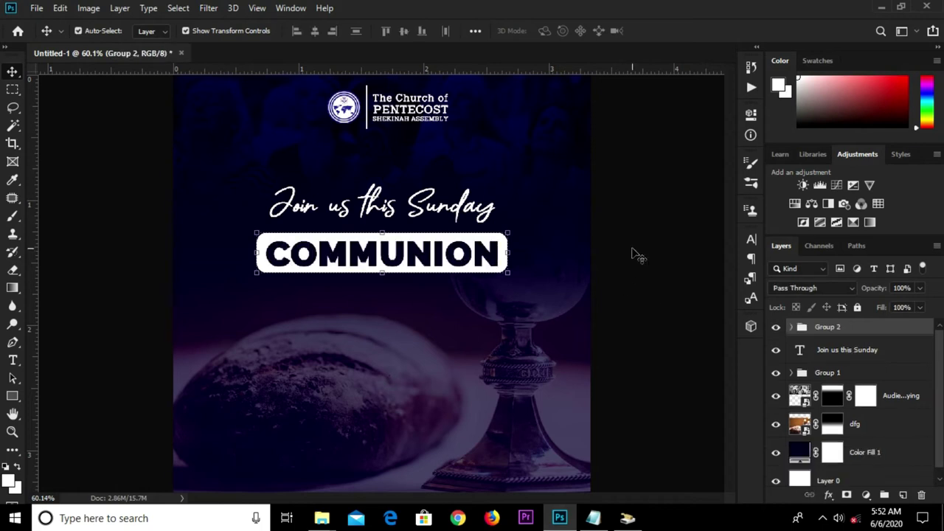
# Step: Zoom in and out to check the COMMUNION bar, then select 'service' in the notes
pyautogui.click(632, 257)
pyautogui.scroll(-2, 496, 280)
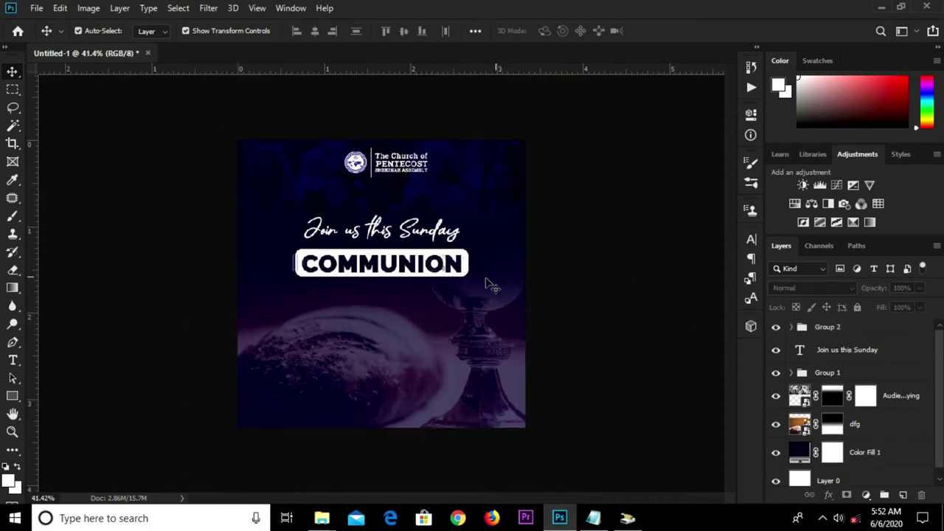
pyautogui.scroll(3, 442, 271)
pyautogui.scroll(2, 443, 272)
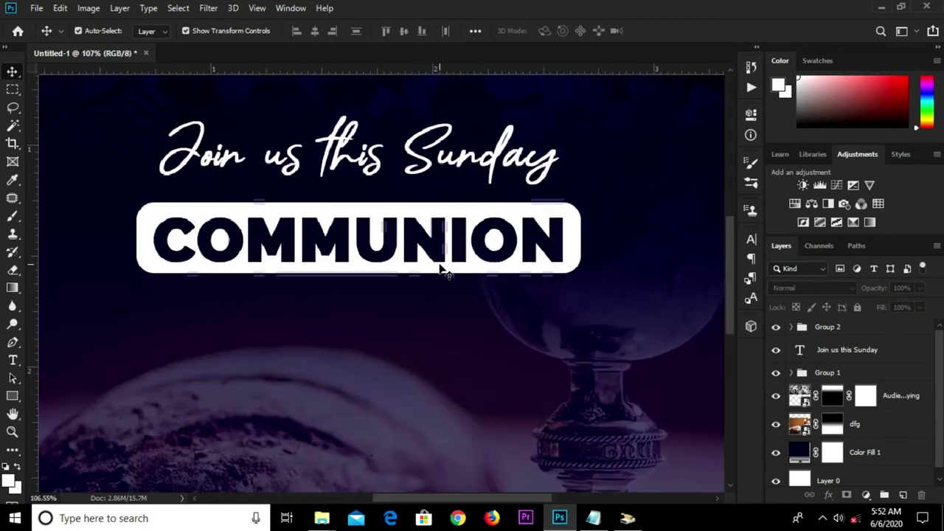
pyautogui.scroll(-2, 443, 271)
pyautogui.scroll(-1, 443, 272)
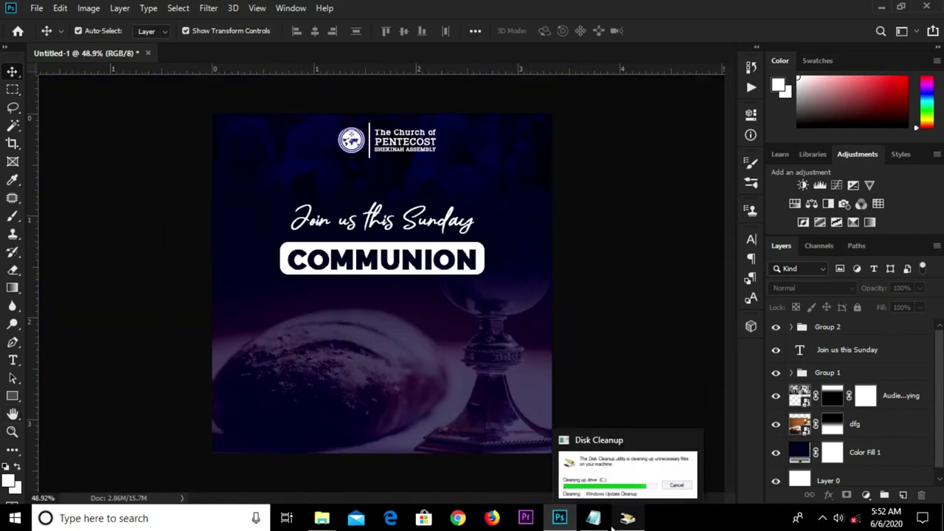
pyautogui.click(593, 518)
pyautogui.moveTo(239, 233)
pyautogui.mouseDown()
pyautogui.moveTo(248, 236)
pyautogui.moveTo(197, 230)
pyautogui.mouseUp()
# Step: Copy the word 'service' from the Notepad notes
pyautogui.click(212, 232)
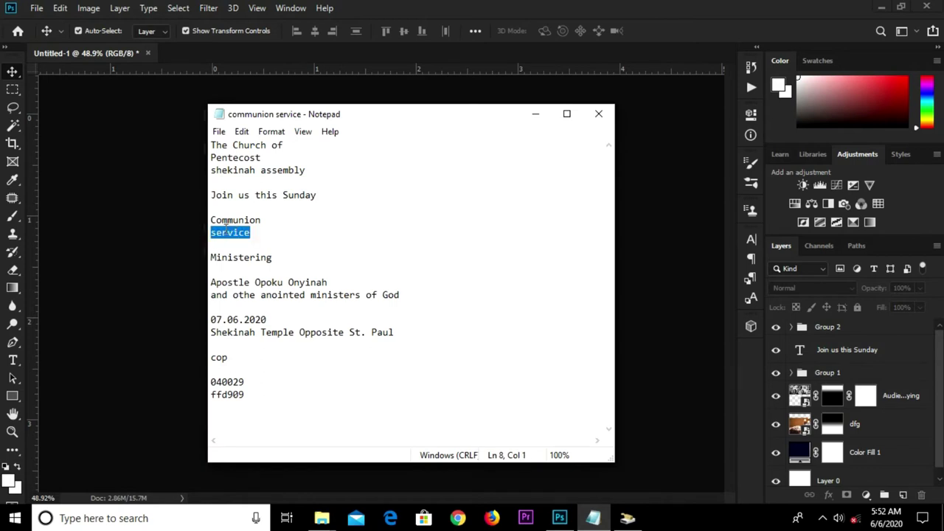
pyautogui.rightClick(227, 232)
pyautogui.click(258, 272)
pyautogui.click(163, 267)
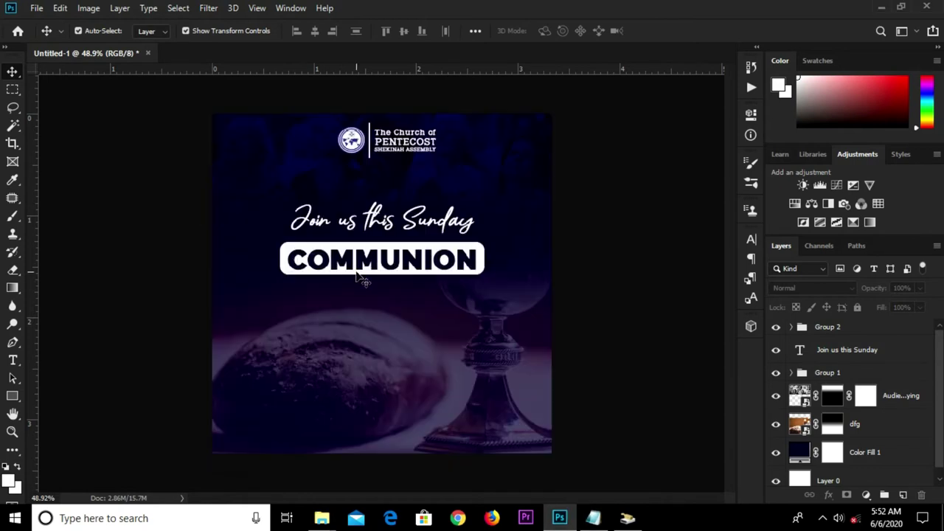
# Step: Add 'SERVICE' as a new white text line just below the COMMUNION bar
pyautogui.press('t')
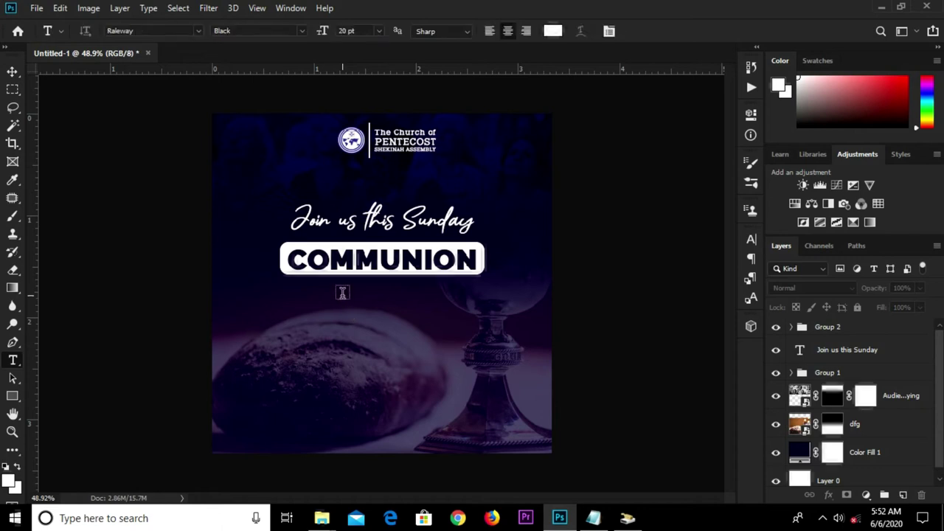
pyautogui.click(342, 292)
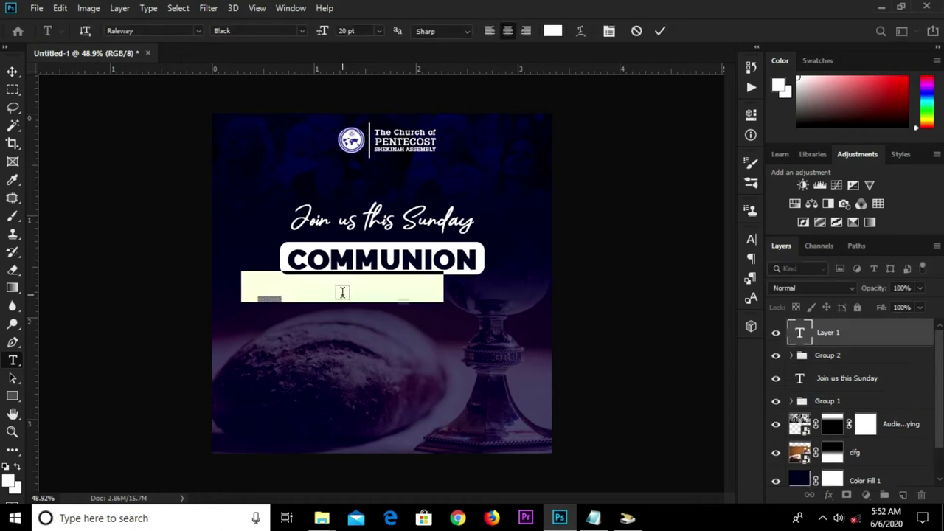
pyautogui.hotkey('ctrl', 'v')
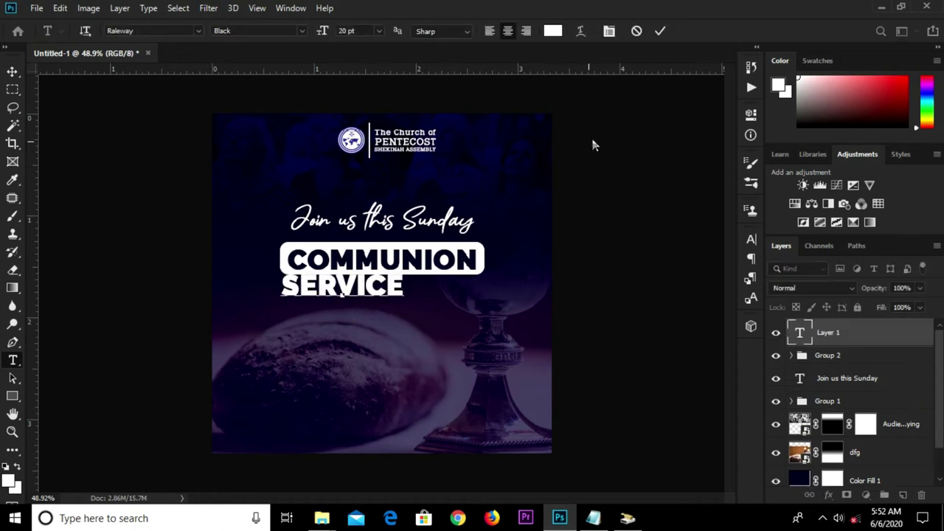
pyautogui.hotkey('ctrl', 'Return')
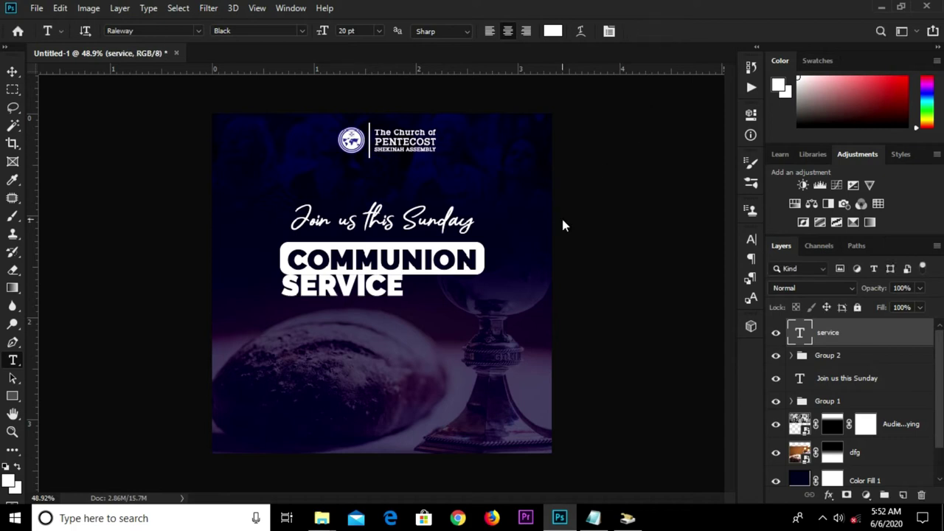
pyautogui.press('v')
pyautogui.click(750, 246)
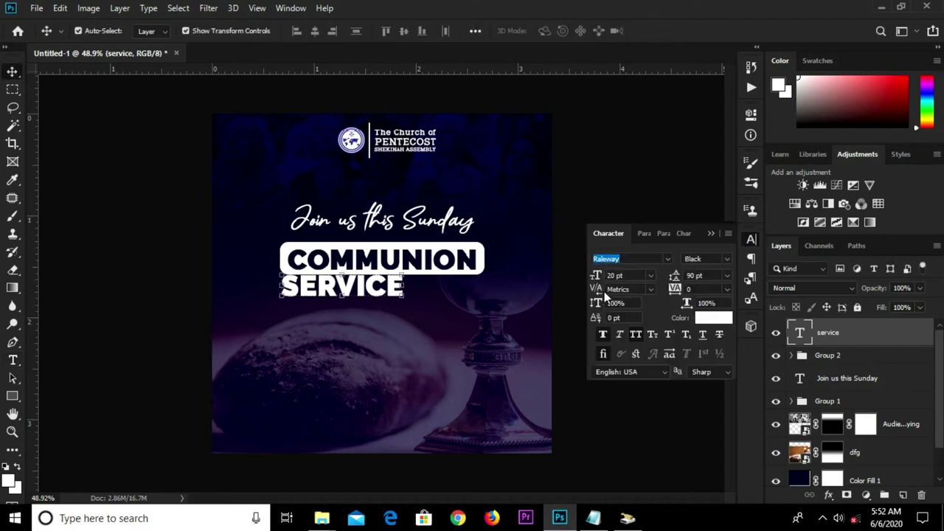
# Step: Turn off All Caps, set Raleway ExtraBold Italic, and shift the text slightly right
pyautogui.click(752, 243)
pyautogui.click(636, 335)
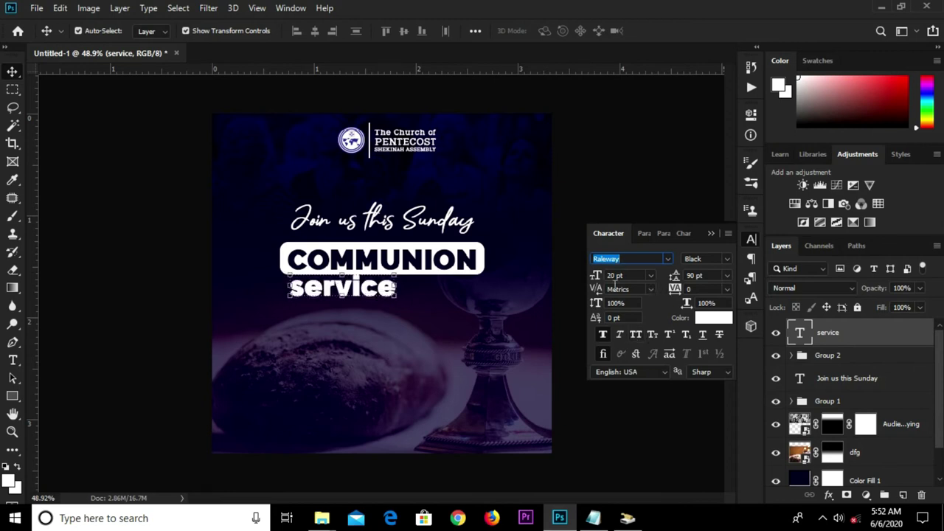
pyautogui.click(729, 259)
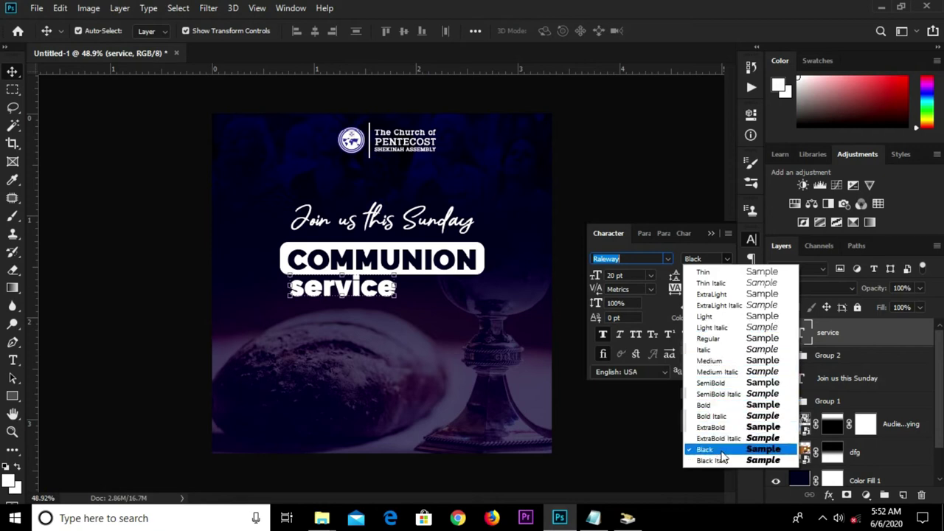
pyautogui.click(716, 438)
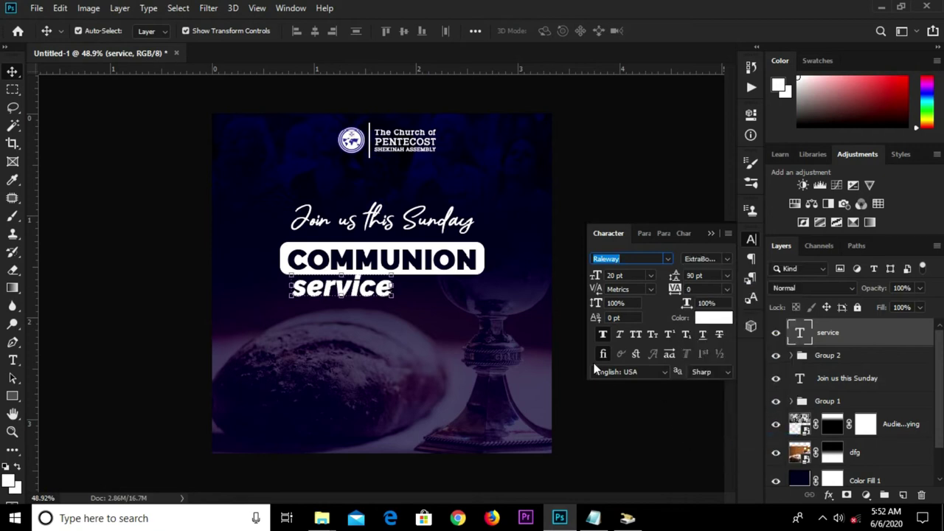
pyautogui.moveTo(341, 291); pyautogui.dragTo(365, 294)
pyautogui.scroll(1, 339, 292)
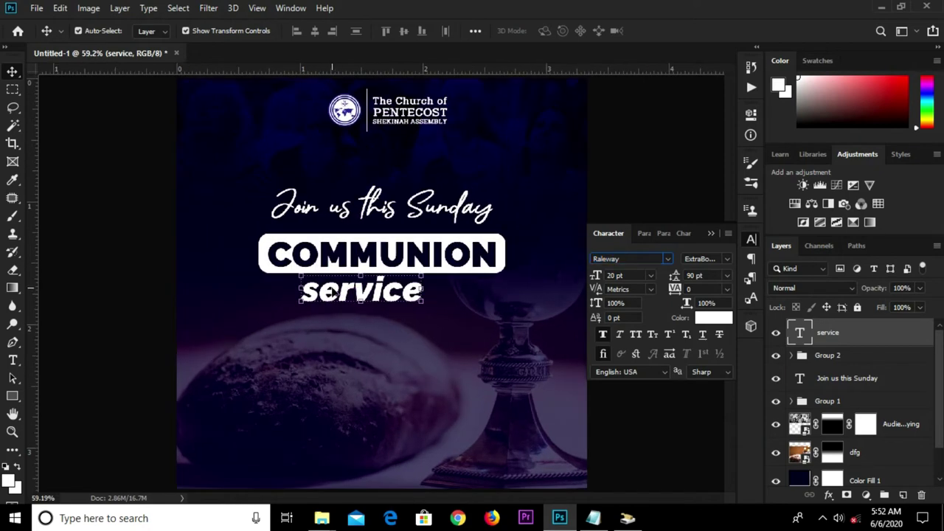
# Step: Capitalise the first letter so it reads 'Service', then nudge it slightly right
pyautogui.press('t')
pyautogui.click(304, 289)
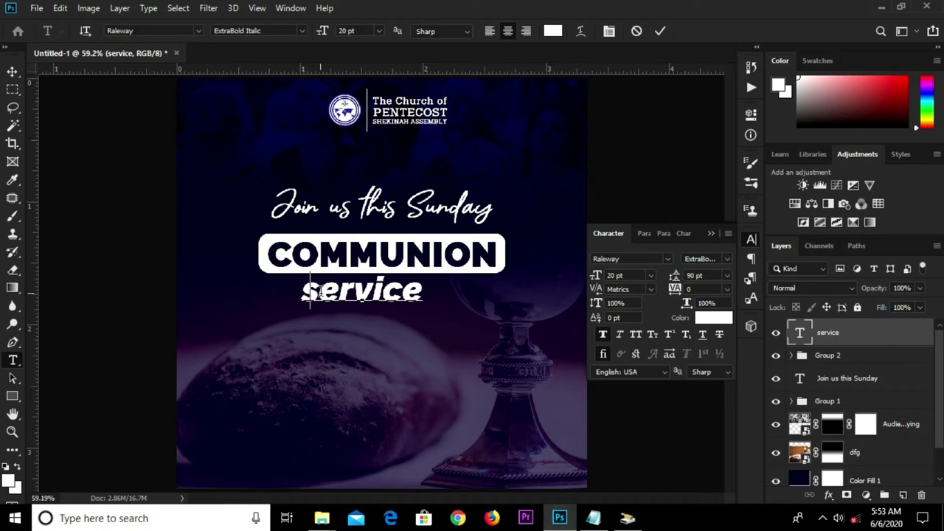
pyautogui.press('Delete')
pyautogui.write('S')
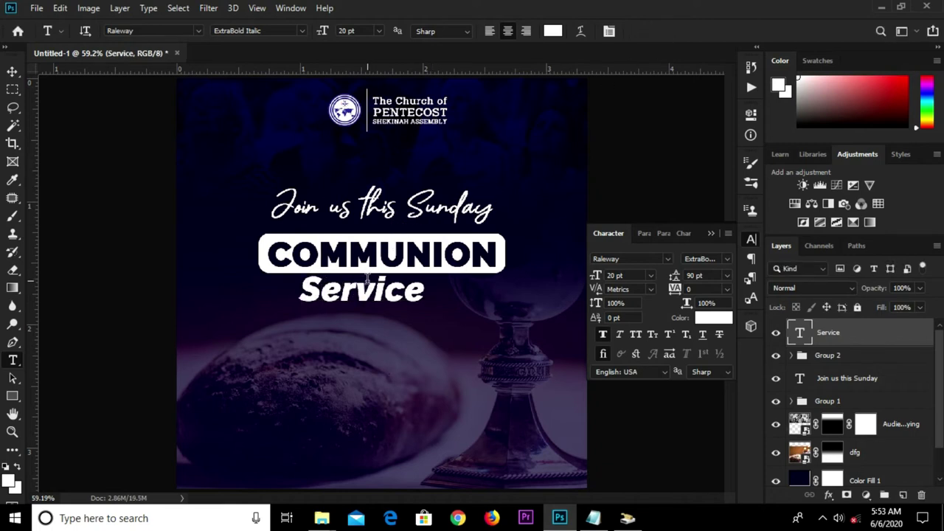
pyautogui.hotkey('ctrl', 'Return')
pyautogui.press('v')
pyautogui.moveTo(382, 288); pyautogui.dragTo(390, 294)
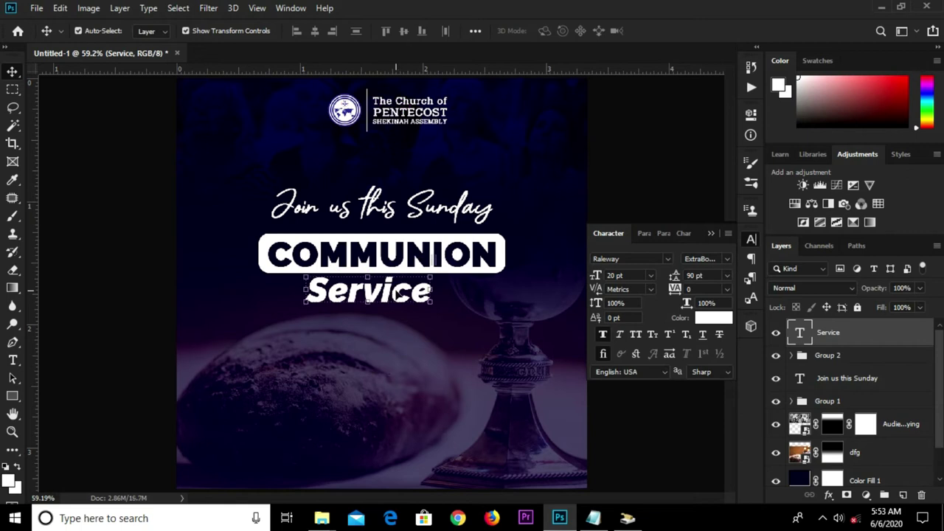
pyautogui.hotkey('ctrl', 'a')
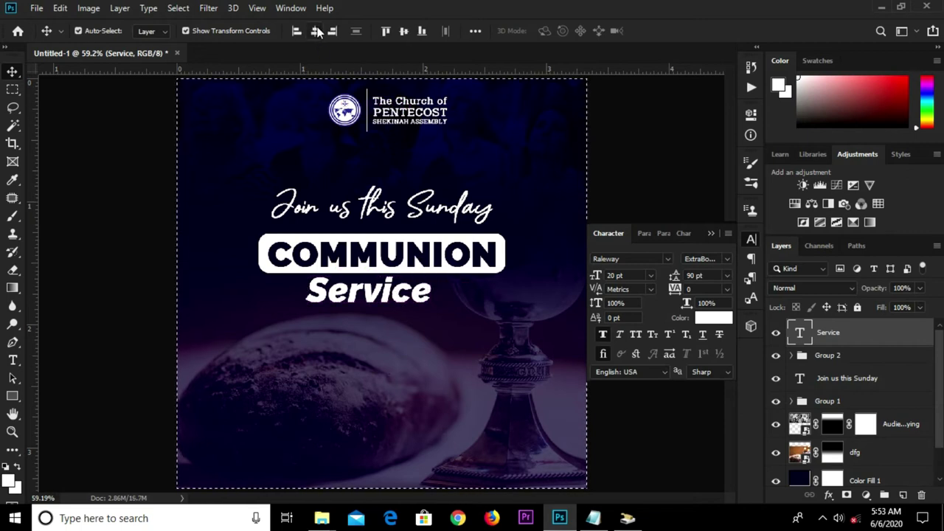
# Step: Centre 'Service' horizontally and copy the colour code ffd909 from the notes
pyautogui.click(317, 31)
pyautogui.hotkey('ctrl', 'd')
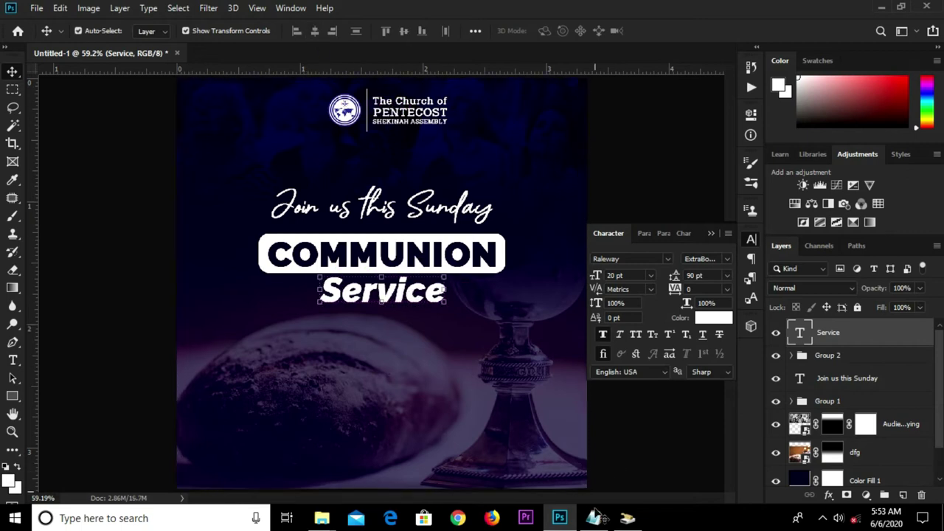
pyautogui.moveTo(594, 518)
pyautogui.click(592, 450)
pyautogui.moveTo(251, 395); pyautogui.dragTo(208, 394)
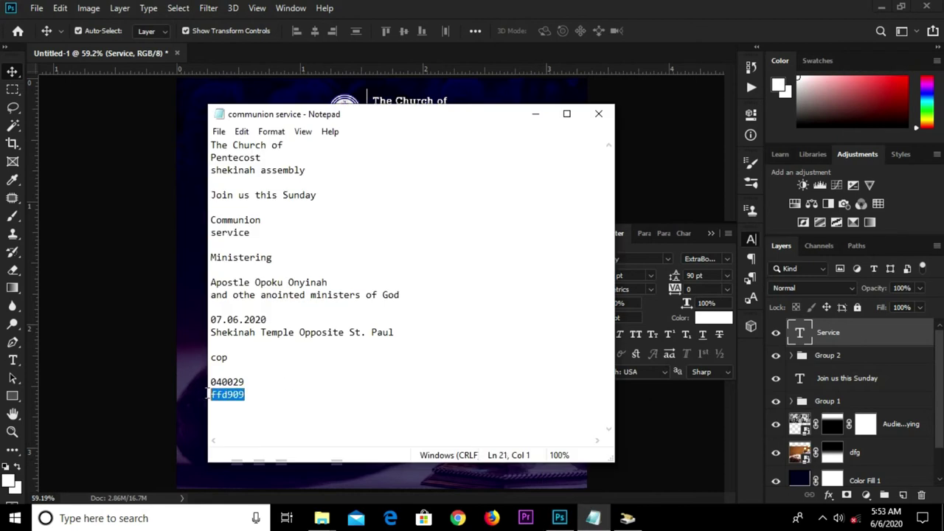
pyautogui.rightClick(236, 395)
pyautogui.click(267, 227)
pyautogui.click(190, 239)
# Step: Colour the 'Service' text yellow #ffd909 and zoom out to view the flyer
pyautogui.click(714, 318)
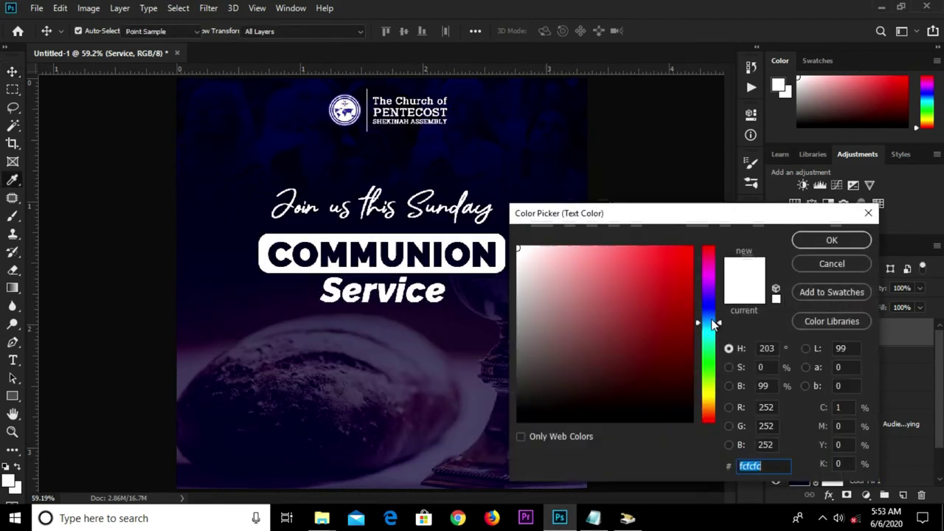
pyautogui.hotkey('ctrl', 'v')
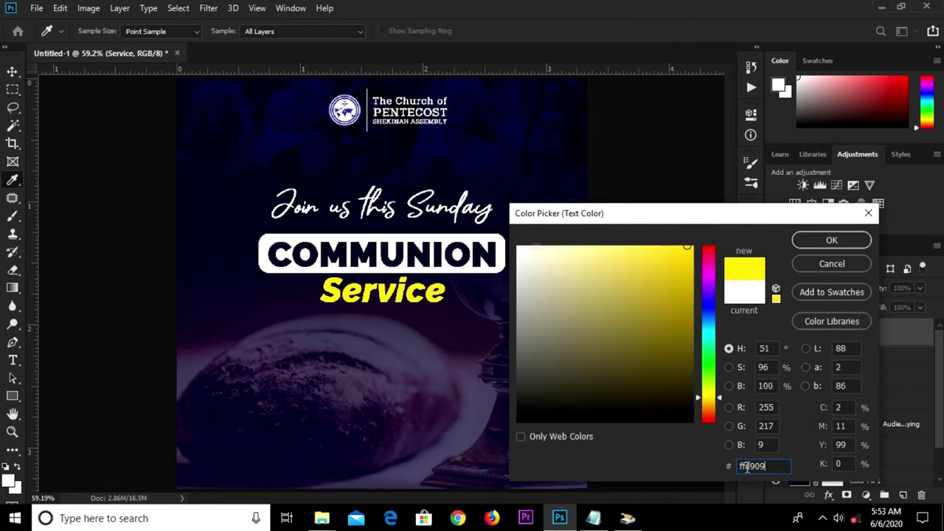
pyautogui.click(805, 245)
pyautogui.hotkey('ctrl', '-')
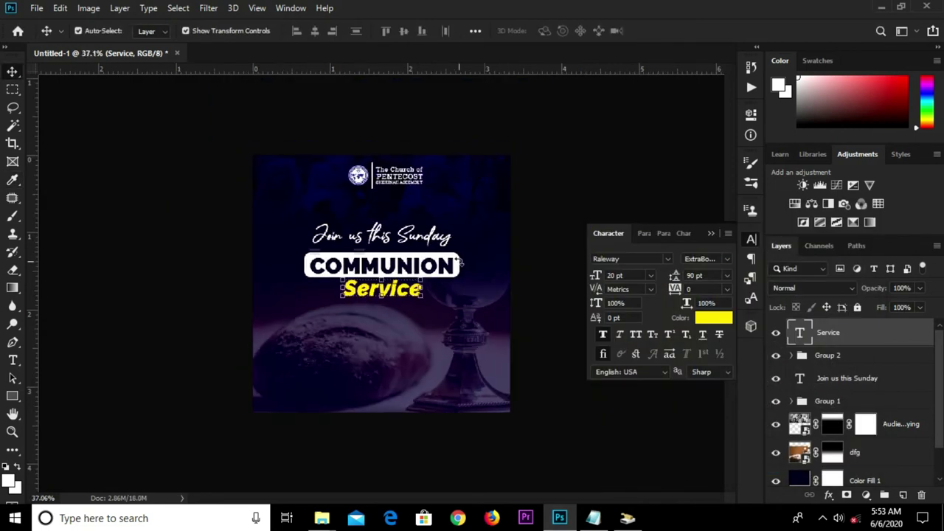
pyautogui.scroll(1, 487, 213)
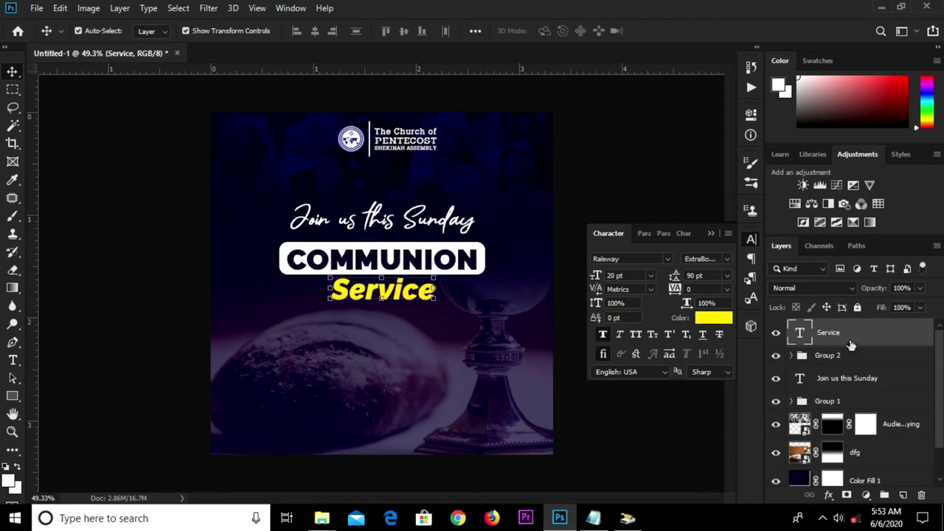
pyautogui.click(847, 379)
# Step: Nudge 'Join us this Sunday', the COMMUNION group and 'Service' slightly upward to tighten the stack
pyautogui.hotkey('shift', 'Up')
pyautogui.hotkey('shift', 'Up')
pyautogui.hotkey('shift', 'Up')
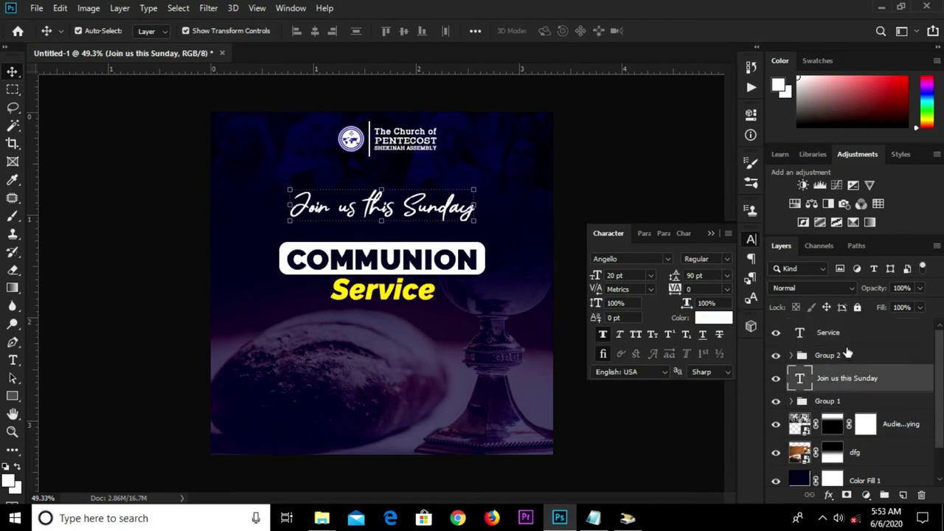
pyautogui.click(848, 357)
pyautogui.doubleClick(848, 357)
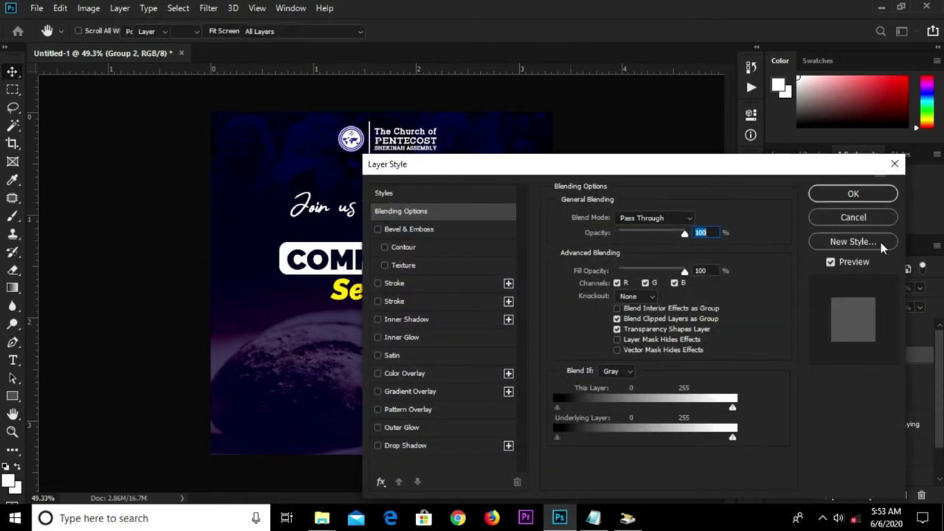
pyautogui.press('Escape')
pyautogui.hotkey('shift', 'Up')
pyautogui.hotkey('shift', 'Up')
pyautogui.hotkey('shift', 'Up')
pyautogui.hotkey('shift', 'Up')
pyautogui.hotkey('shift', 'Up')
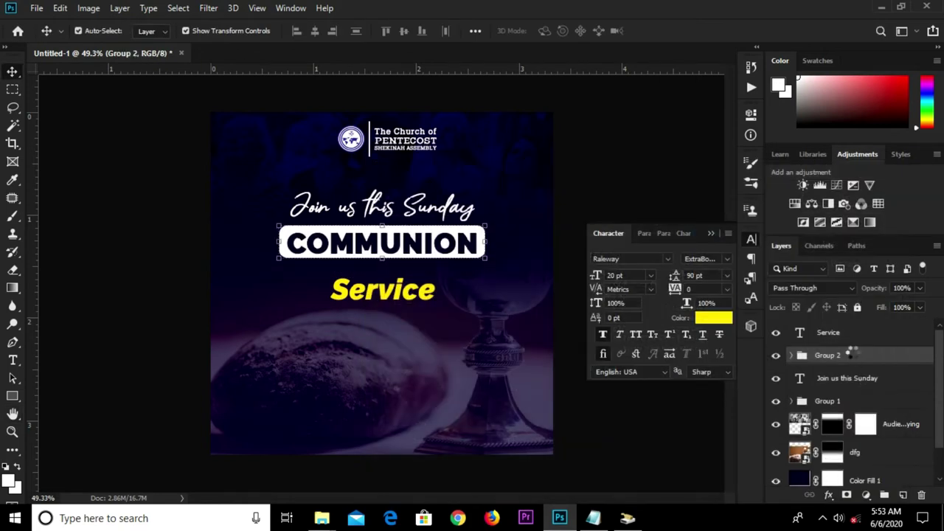
pyautogui.hotkey('shift', 'Down')
pyautogui.hotkey('shift', 'Down')
pyautogui.click(852, 334)
pyautogui.hotkey('shift', 'Up')
pyautogui.hotkey('shift', 'Up')
pyautogui.hotkey('shift', 'Up')
pyautogui.hotkey('shift', 'Up')
pyautogui.hotkey('shift', 'Up')
pyautogui.hotkey('shift', 'Down')
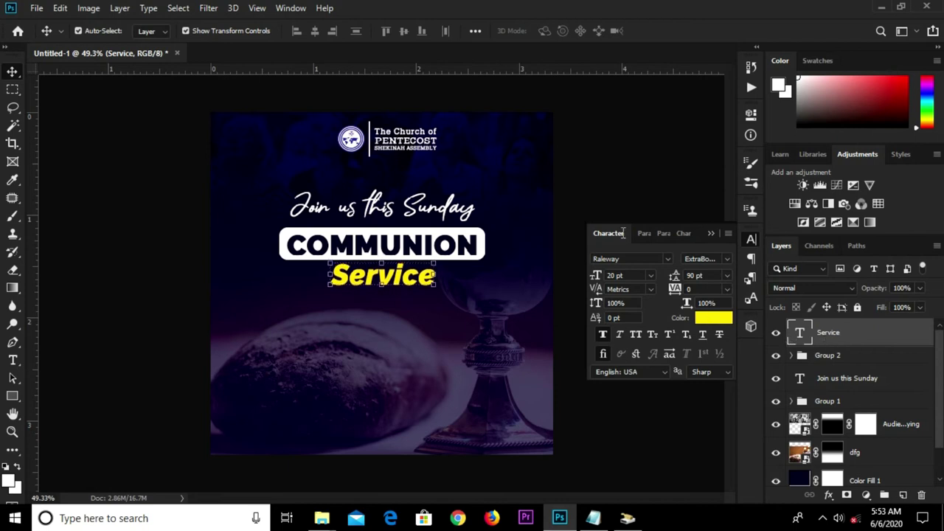
pyautogui.click(714, 244)
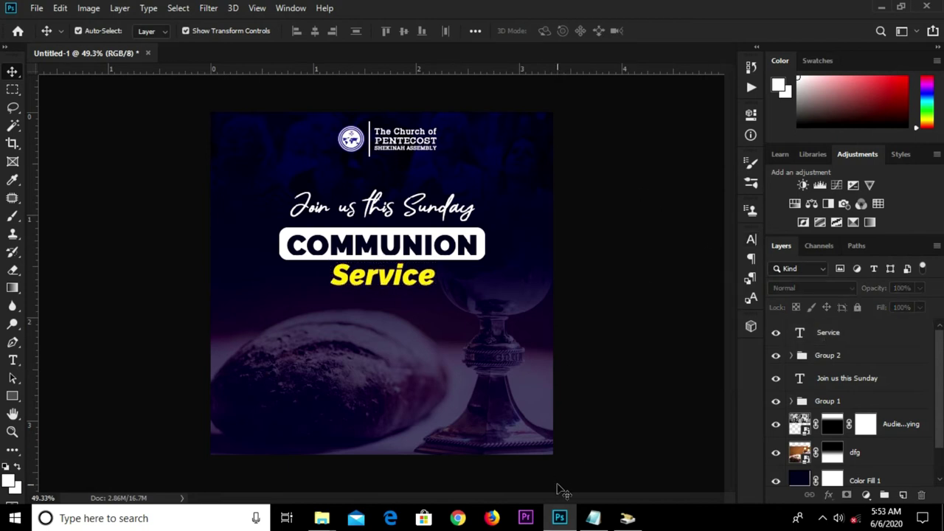
pyautogui.click(593, 518)
# Step: Copy the word 'Ministering' from the Notepad notes
pyautogui.moveTo(273, 257); pyautogui.dragTo(206, 257)
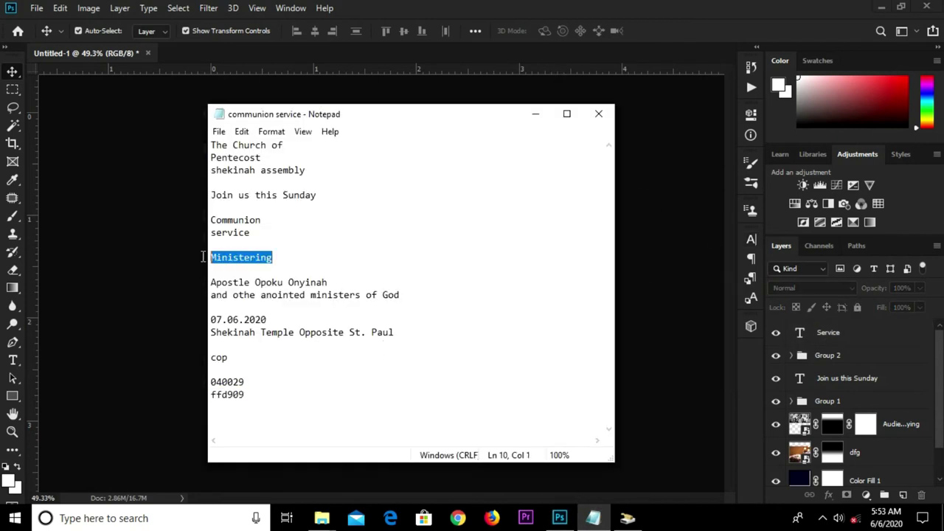
pyautogui.rightClick(225, 256)
pyautogui.click(267, 301)
pyautogui.click(121, 288)
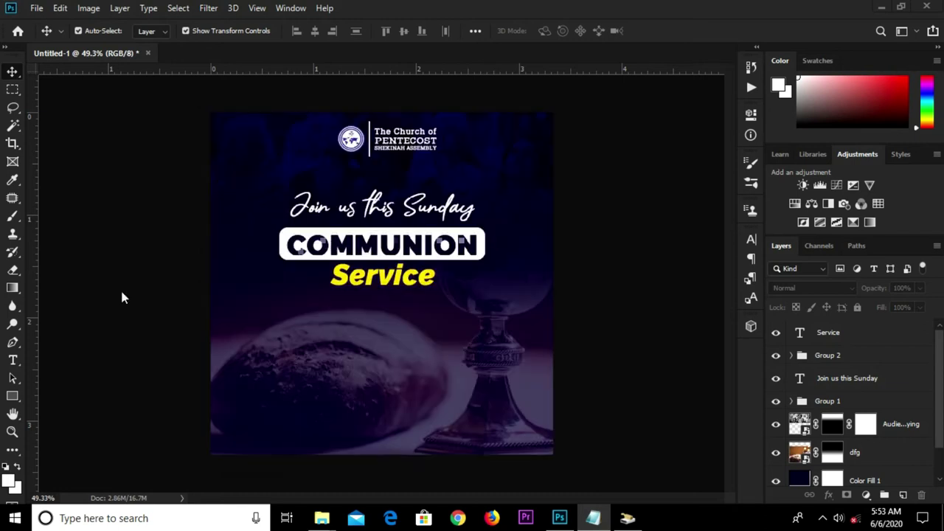
# Step: Draw a rounded rectangle bar below the 'Service' text
pyautogui.click(9, 397)
pyautogui.rightClick(15, 400)
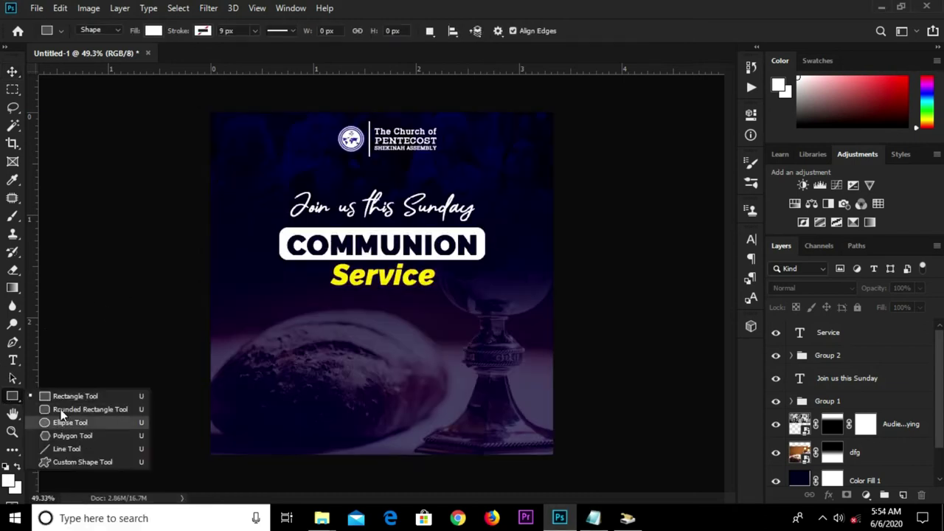
pyautogui.click(64, 409)
pyautogui.moveTo(313, 299); pyautogui.dragTo(432, 320)
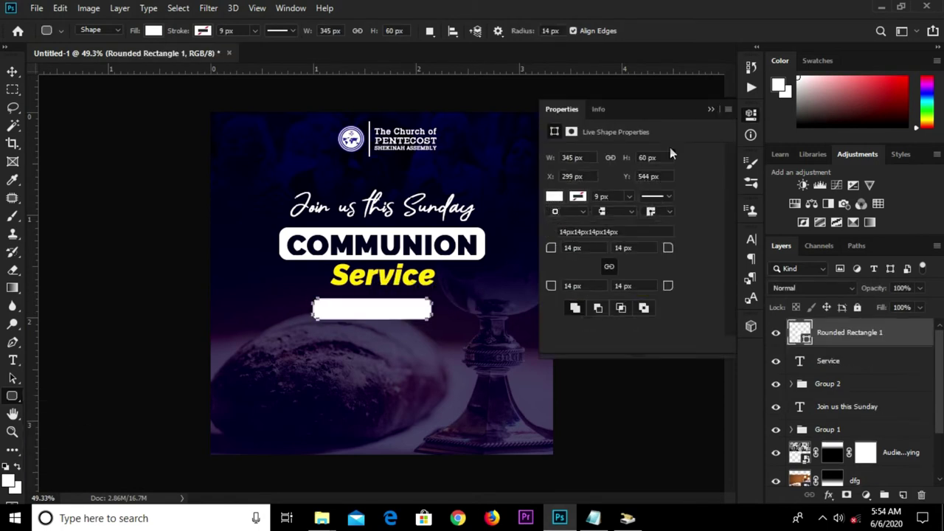
pyautogui.click(710, 110)
# Step: Make the bar shorter and wider with a first resize
pyautogui.press('v')
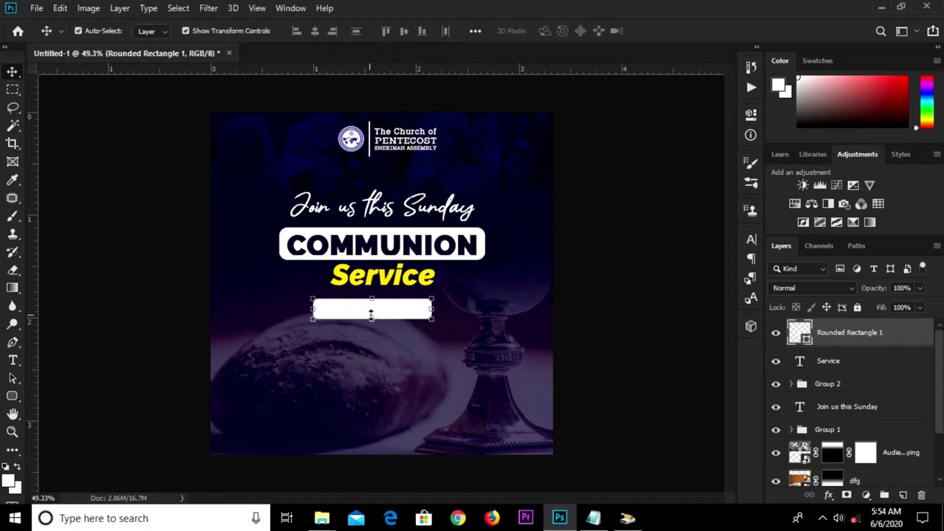
pyautogui.moveTo(367, 315); pyautogui.dragTo(369, 311)
pyautogui.moveTo(433, 306); pyautogui.dragTo(456, 306)
pyautogui.scroll(3, 379, 305)
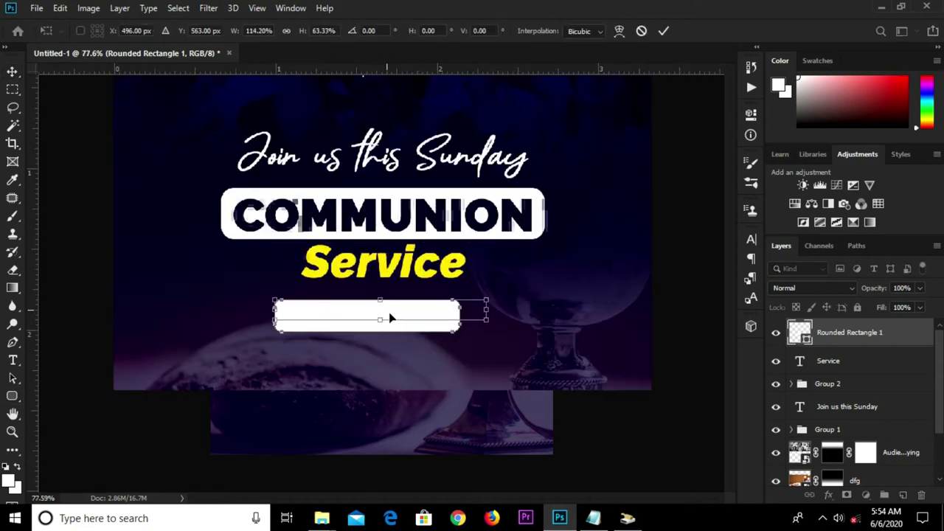
pyautogui.moveTo(382, 322); pyautogui.dragTo(386, 313)
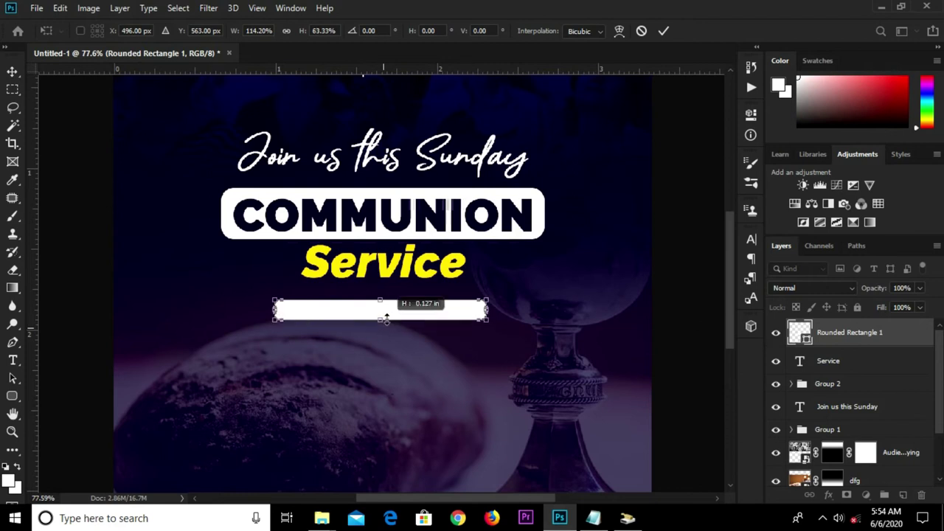
pyautogui.click(664, 33)
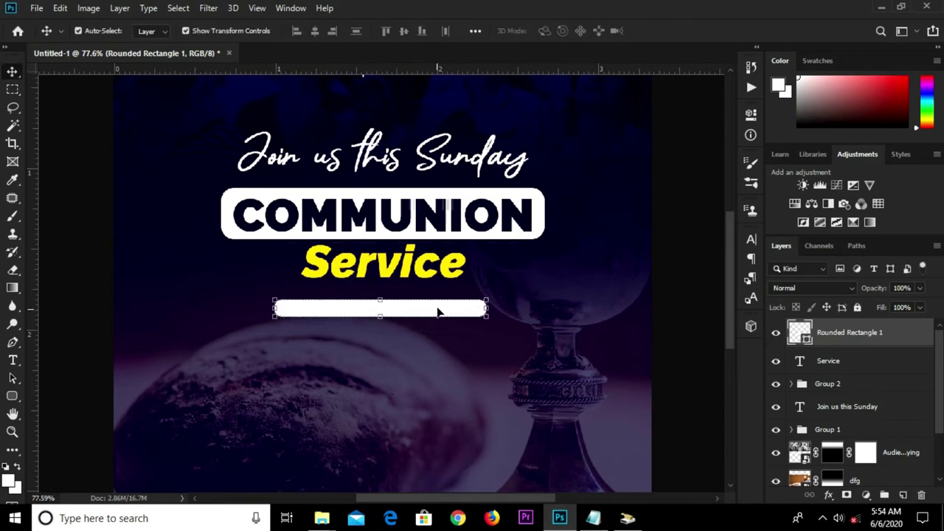
# Step: Fine-tune the bar to about 437 × 36 px and centre it horizontally on the flyer
pyautogui.scroll(2, 383, 308)
pyautogui.scroll(2, 383, 308)
pyautogui.moveTo(379, 322); pyautogui.dragTo(380, 333)
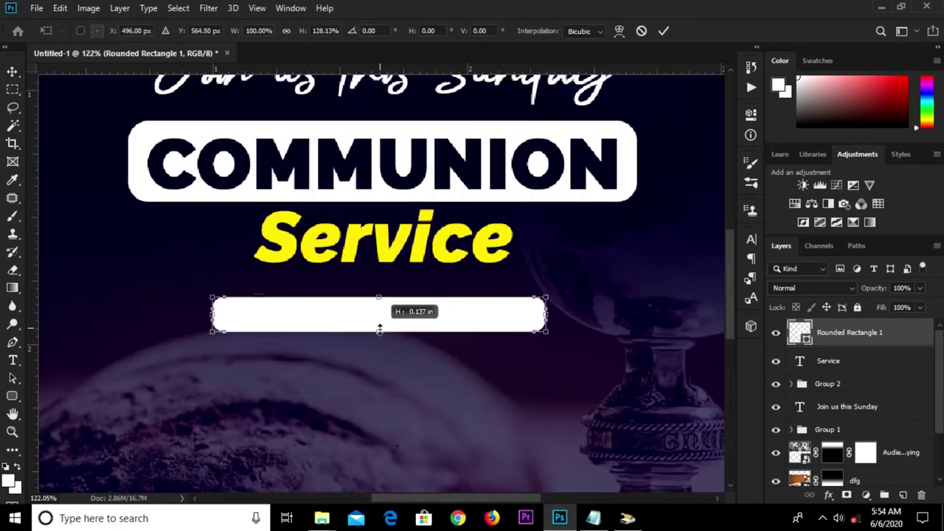
pyautogui.moveTo(547, 315); pyautogui.dragTo(582, 315)
pyautogui.moveTo(399, 332); pyautogui.dragTo(400, 321)
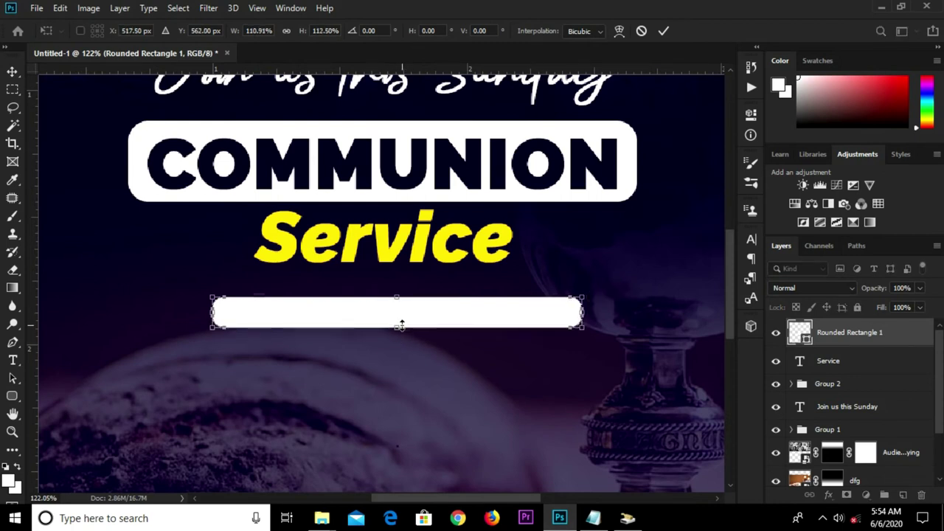
pyautogui.press('Return')
pyautogui.press('ctrl')
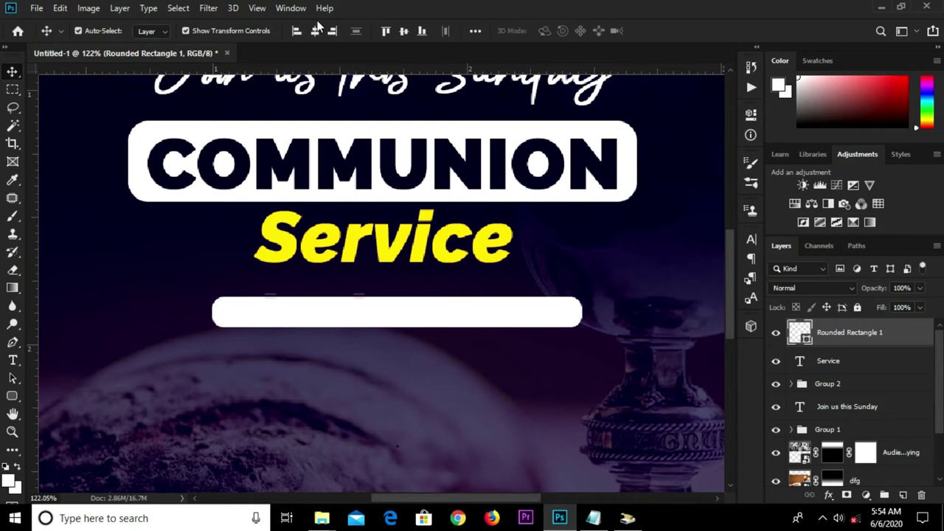
pyautogui.click(316, 31)
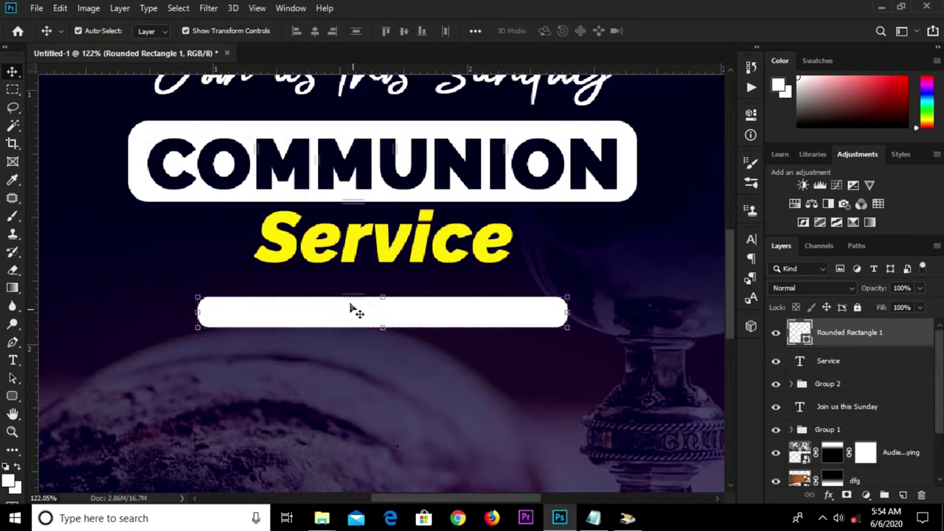
pyautogui.click(751, 114)
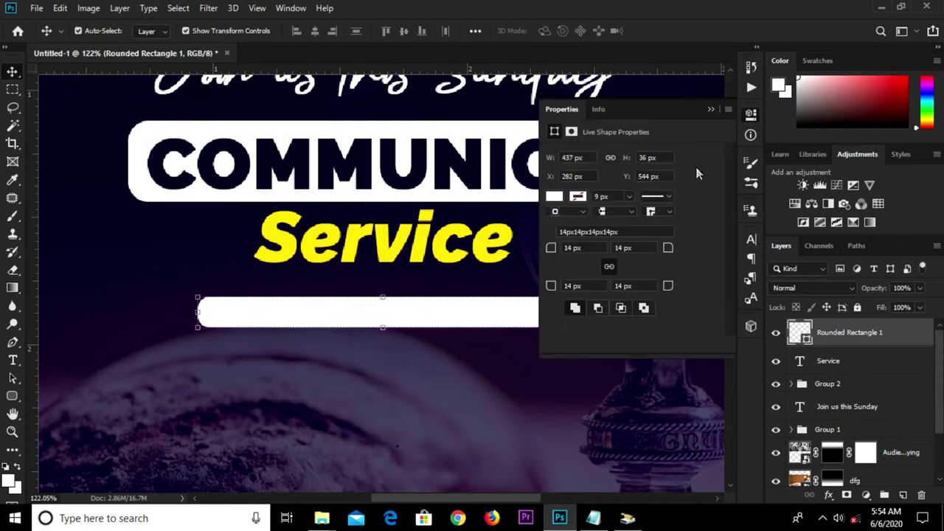
# Step: Fill the bar with dark navy #07022a sampled from the flyer background
pyautogui.click(554, 197)
pyautogui.click(687, 223)
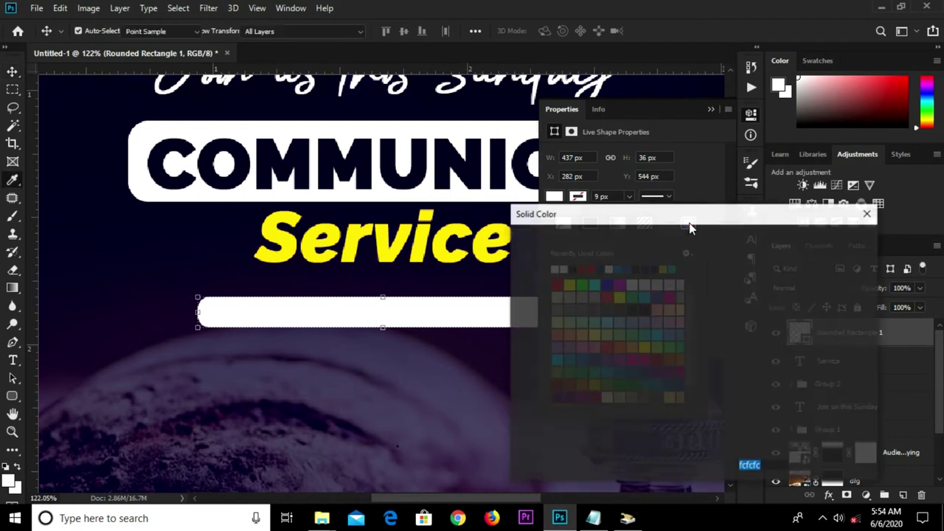
pyautogui.click(186, 159)
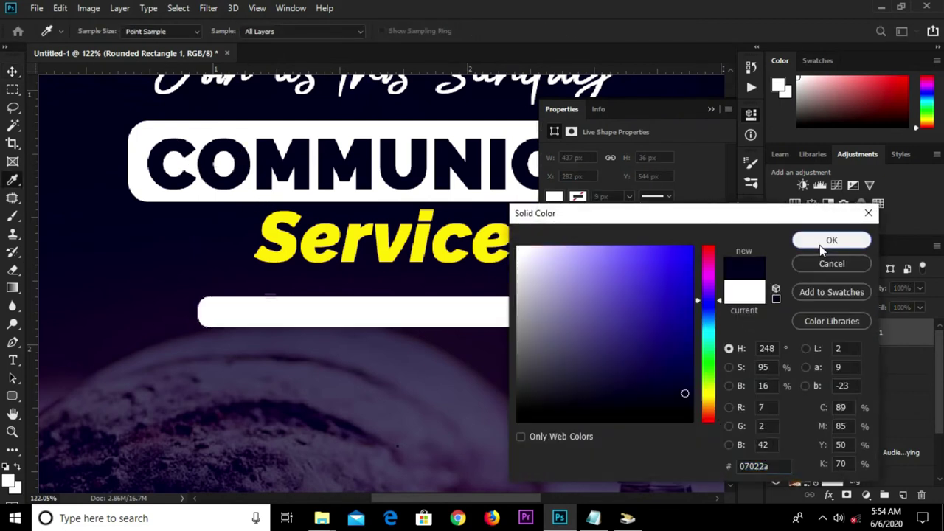
pyautogui.click(831, 240)
pyautogui.click(727, 102)
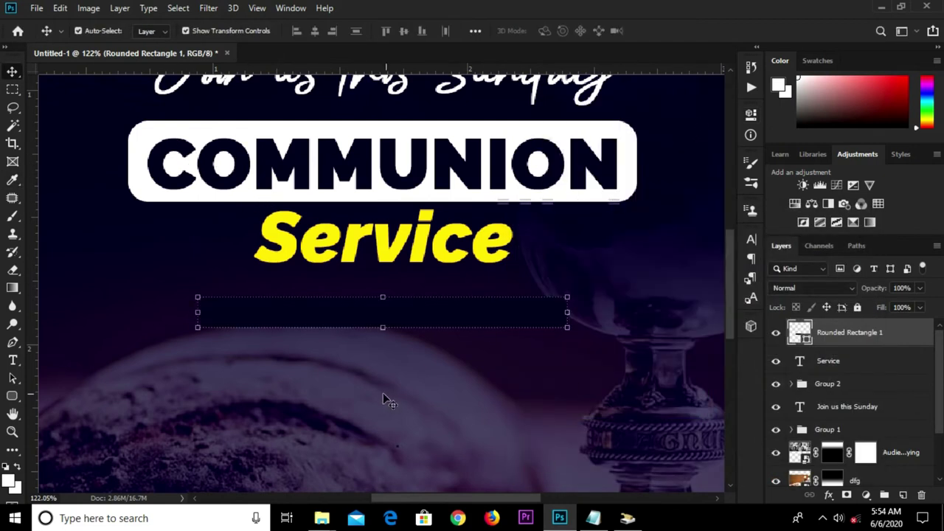
pyautogui.click(11, 360)
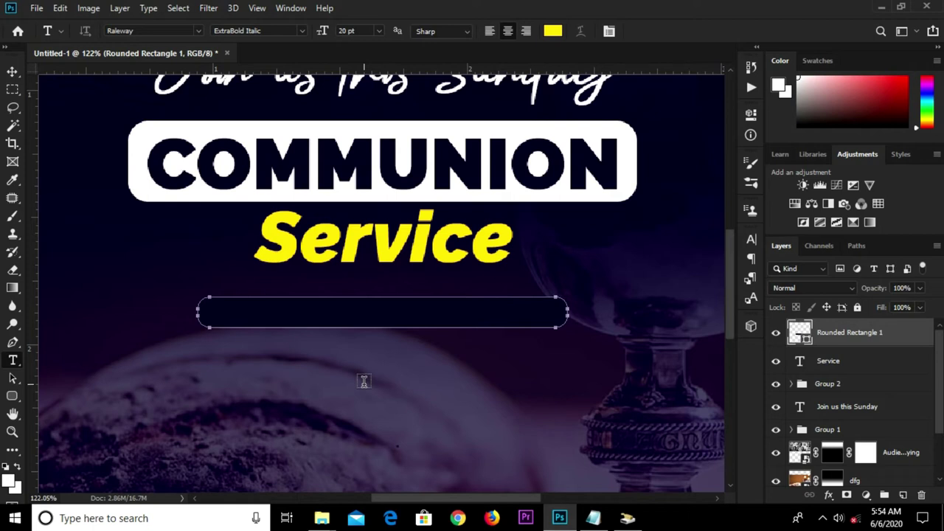
# Step: Type 'Ministering' over the dark bar and set its font style to Thin
pyautogui.scroll(2, 364, 382)
pyautogui.scroll(-2, 375, 363)
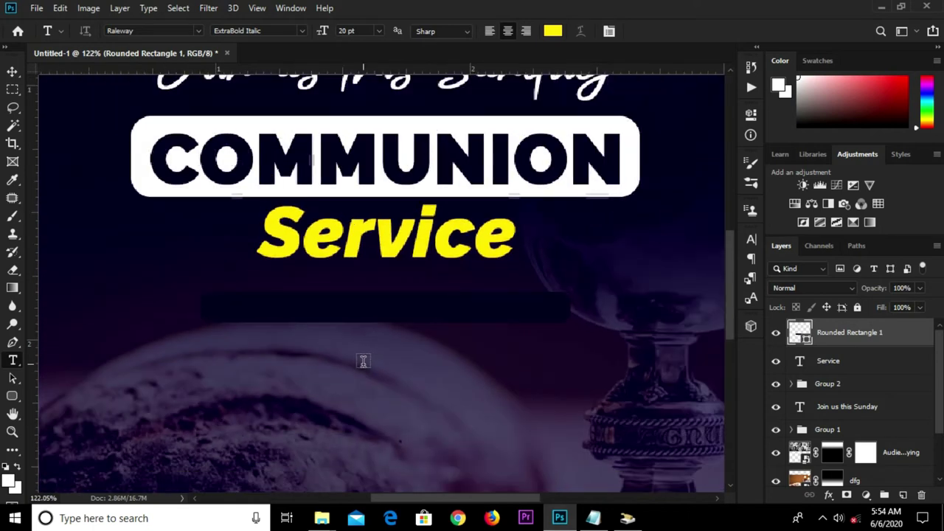
pyautogui.click(363, 361)
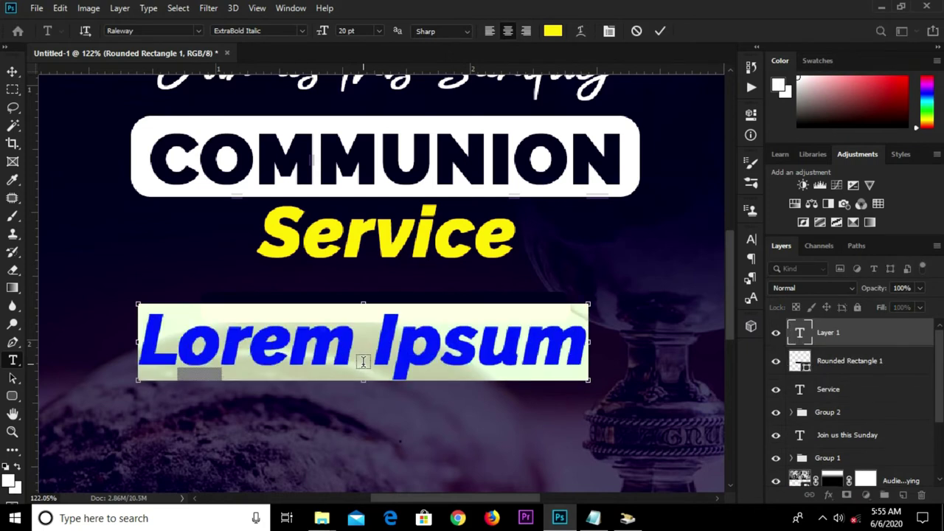
pyautogui.write('Ministering')
pyautogui.click(661, 31)
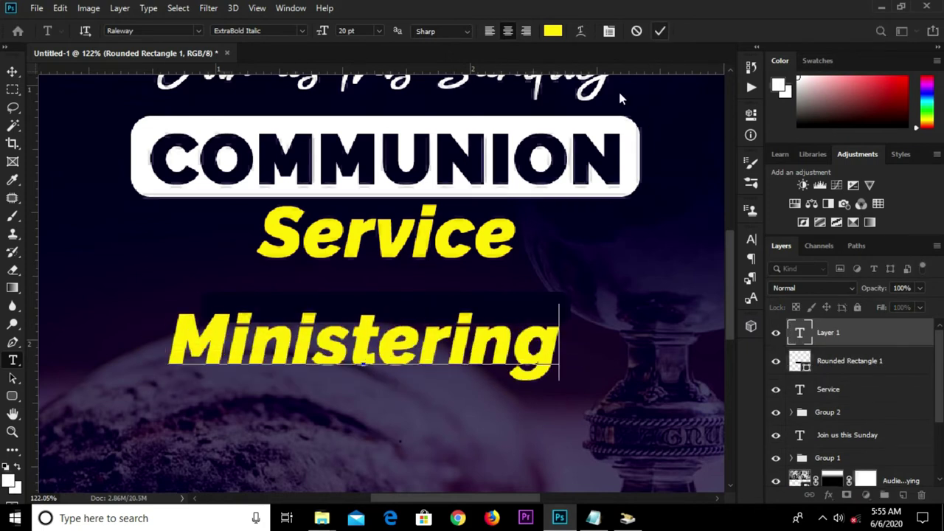
pyautogui.press('ctrl')
pyautogui.press('v')
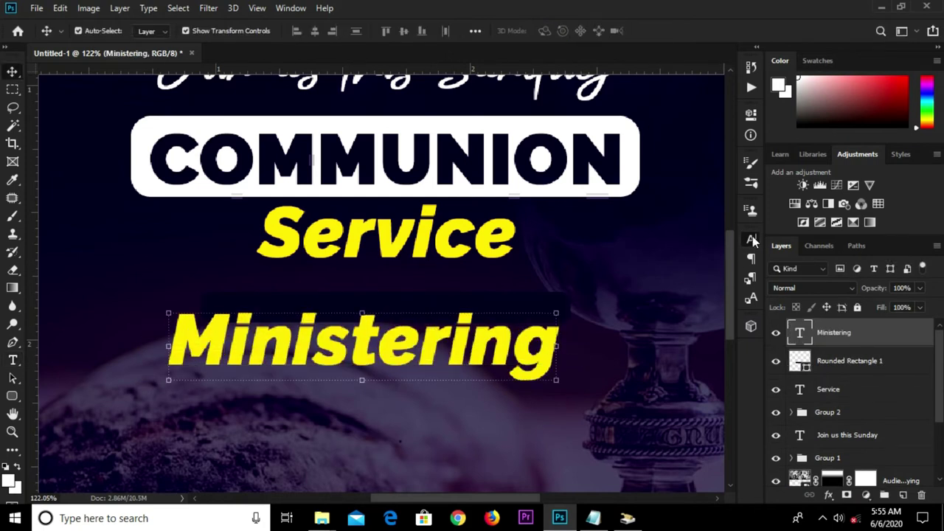
pyautogui.click(752, 239)
pyautogui.click(726, 259)
pyautogui.click(708, 214)
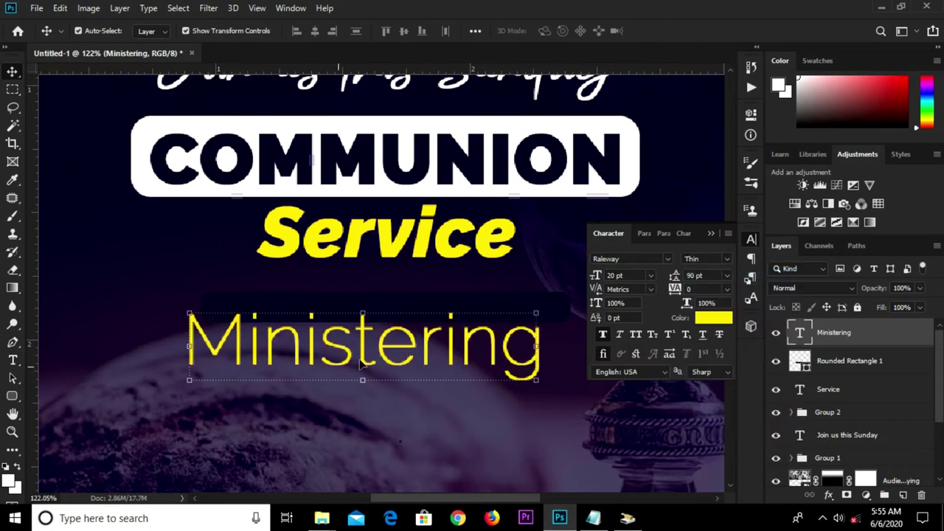
# Step: Scale the Ministering text down to about half size and fit it onto the dark bar
pyautogui.moveTo(362, 363); pyautogui.dragTo(357, 368)
pyautogui.moveTo(544, 346)
pyautogui.mouseDown()
pyautogui.moveTo(472, 351)
pyautogui.moveTo(402, 373)
pyautogui.mouseUp()
pyautogui.moveTo(436, 326); pyautogui.dragTo(376, 338)
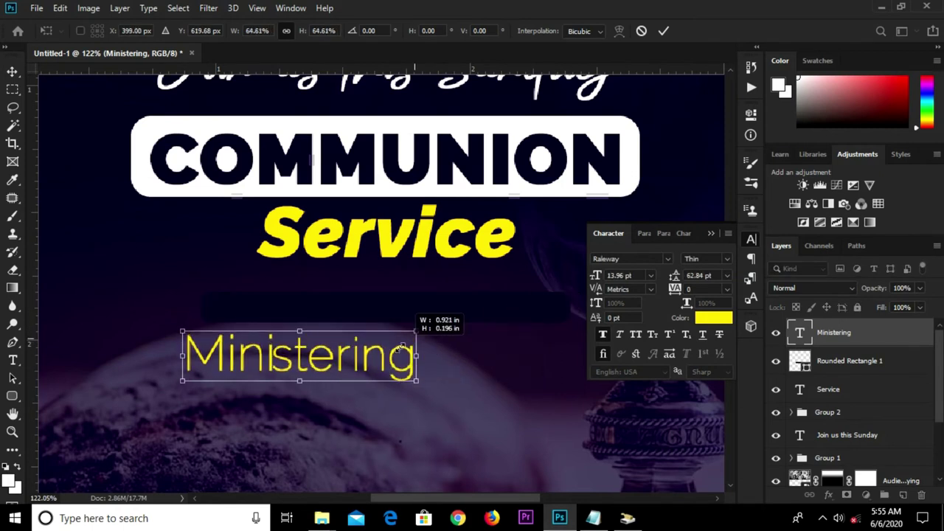
pyautogui.moveTo(294, 364); pyautogui.dragTo(367, 329)
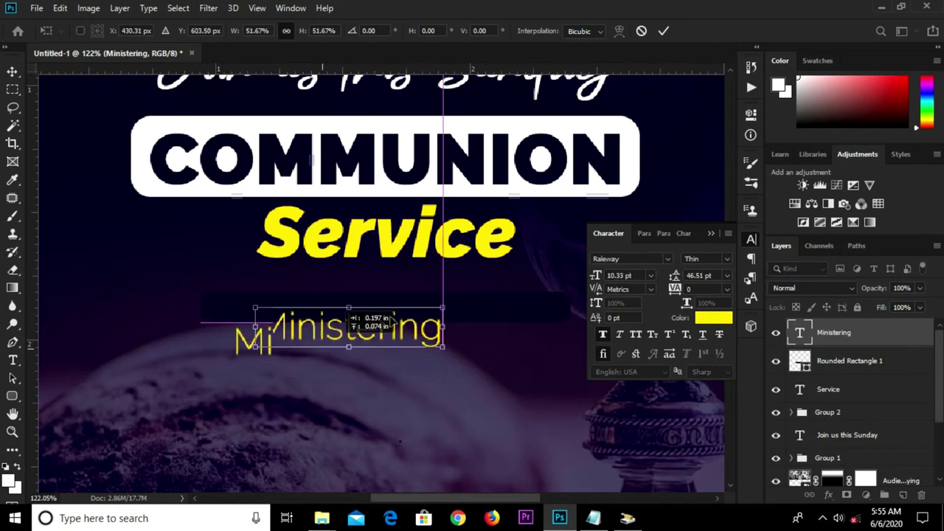
pyautogui.moveTo(441, 305)
pyautogui.mouseDown()
pyautogui.moveTo(391, 318)
pyautogui.moveTo(394, 300)
pyautogui.mouseUp()
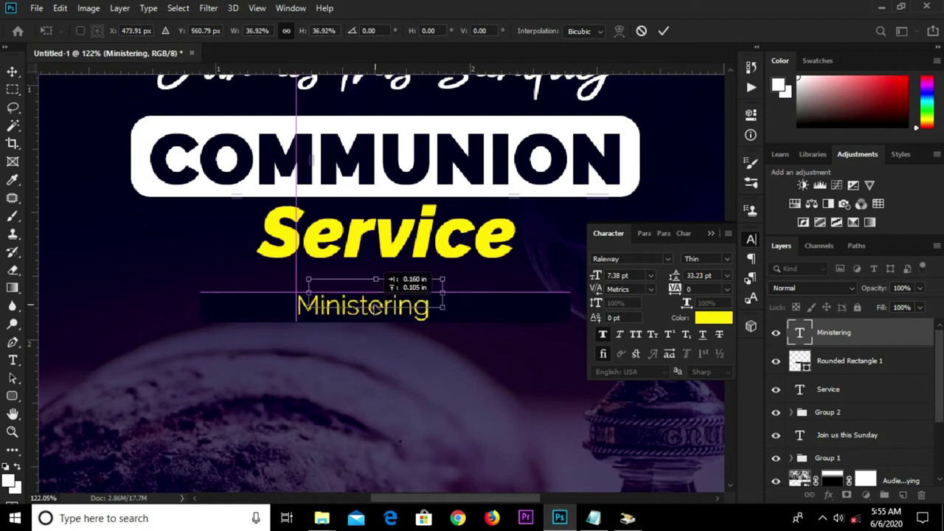
pyautogui.scroll(2, 437, 282)
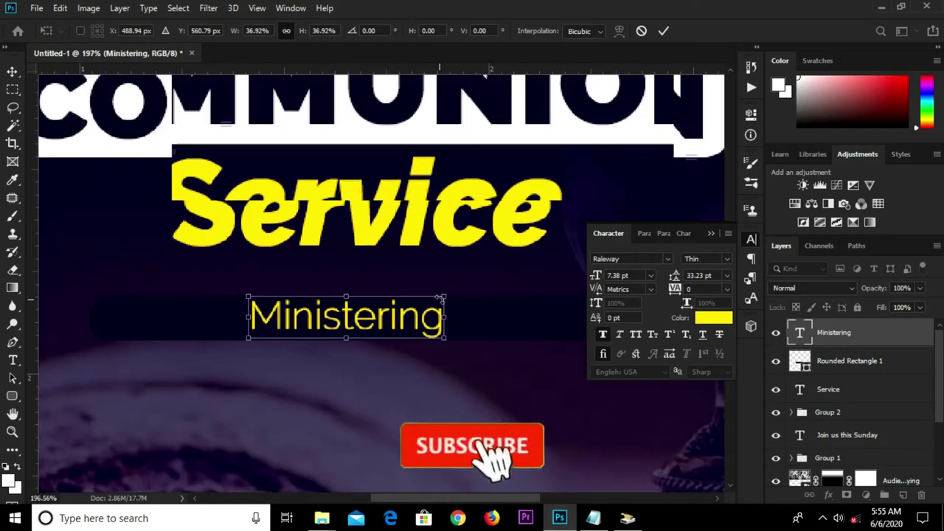
pyautogui.moveTo(440, 299); pyautogui.dragTo(425, 304)
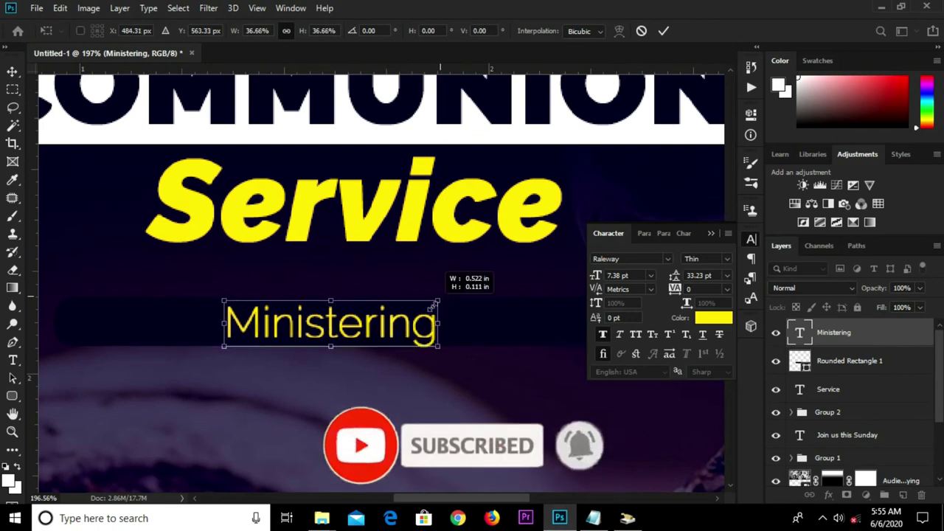
pyautogui.click(665, 31)
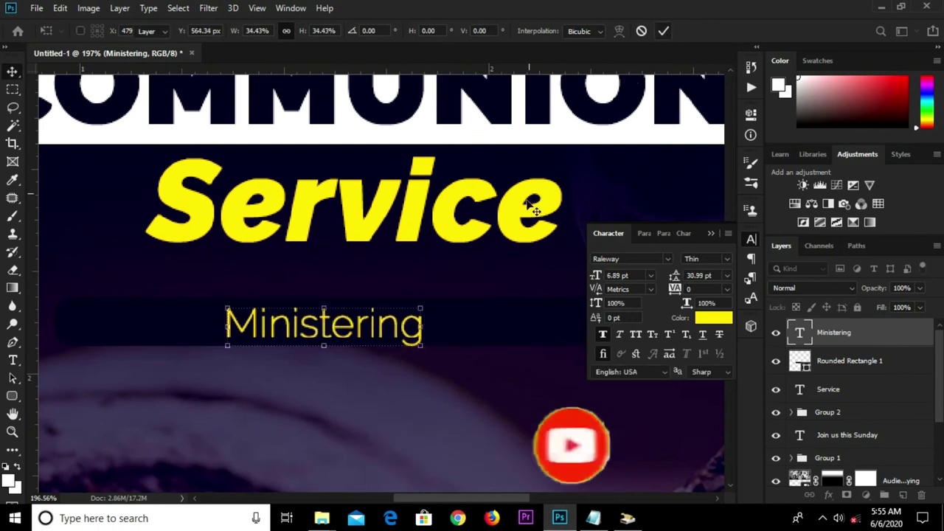
pyautogui.click(711, 233)
pyautogui.click(572, 310)
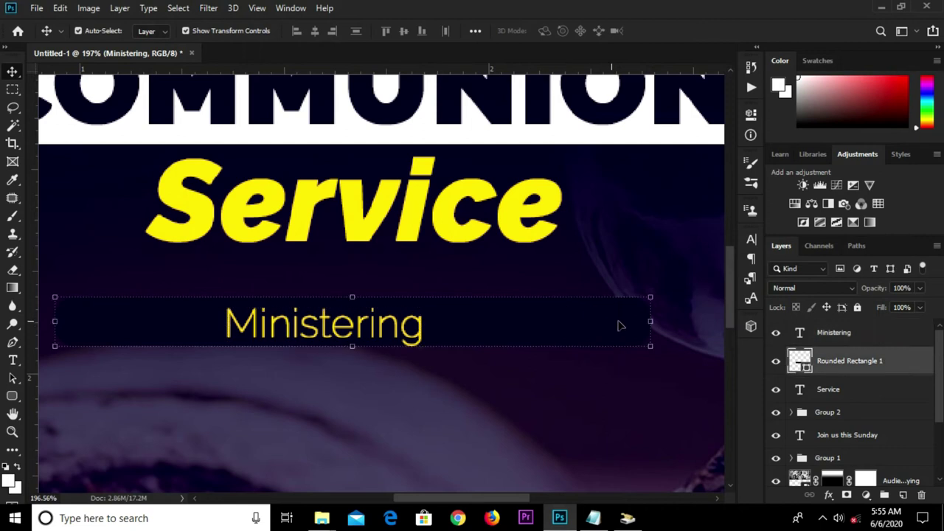
# Step: Narrow the dark bar from both ends so it fits behind Ministering
pyautogui.moveTo(649, 327)
pyautogui.mouseDown()
pyautogui.moveTo(544, 337)
pyautogui.moveTo(568, 330)
pyautogui.mouseUp()
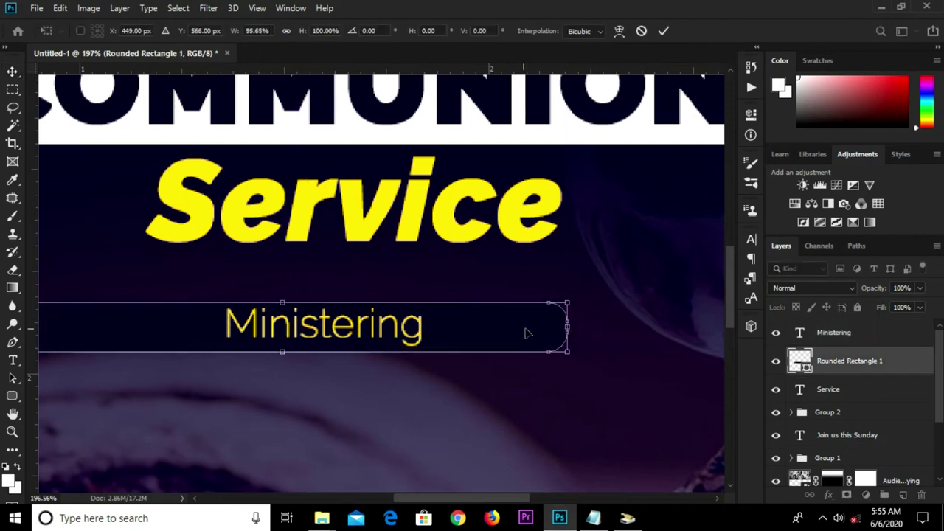
pyautogui.scroll(-3, 544, 332)
pyautogui.moveTo(194, 322); pyautogui.dragTo(327, 319)
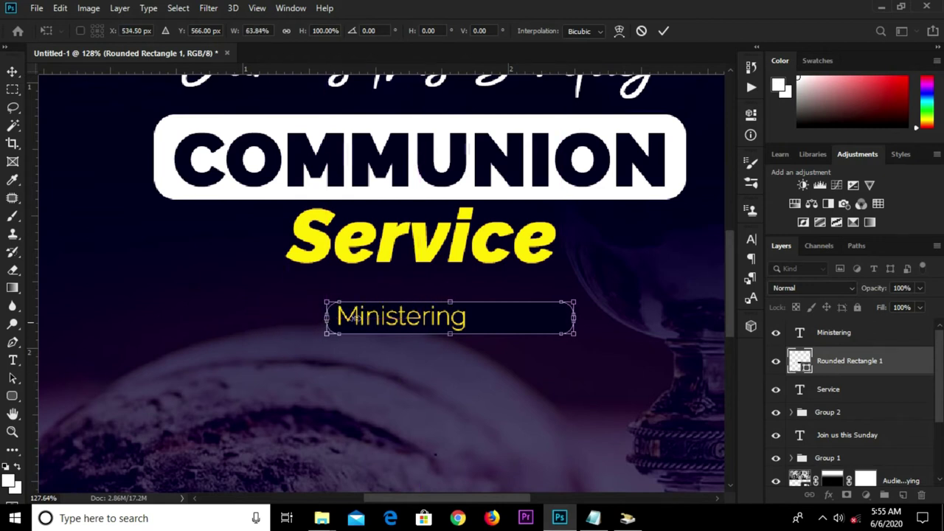
pyautogui.click(665, 31)
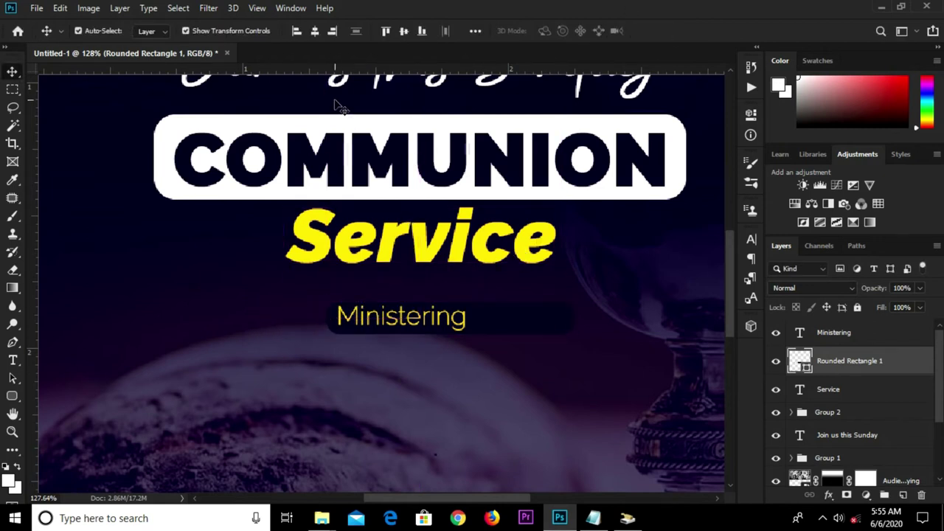
pyautogui.hotkey('ctrl', '0')
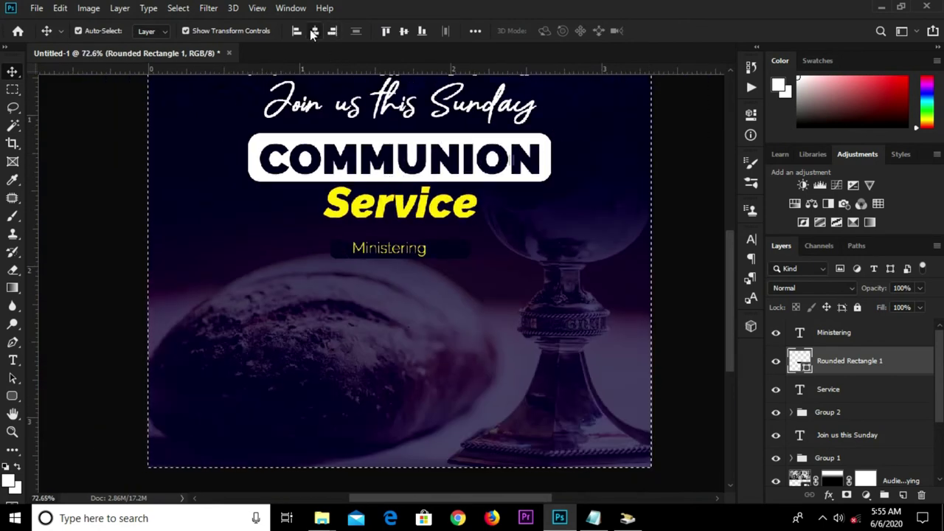
# Step: Align the Ministering text to the canvas, then group it with the bar as Group 3
pyautogui.hotkey('ctrl', 'd')
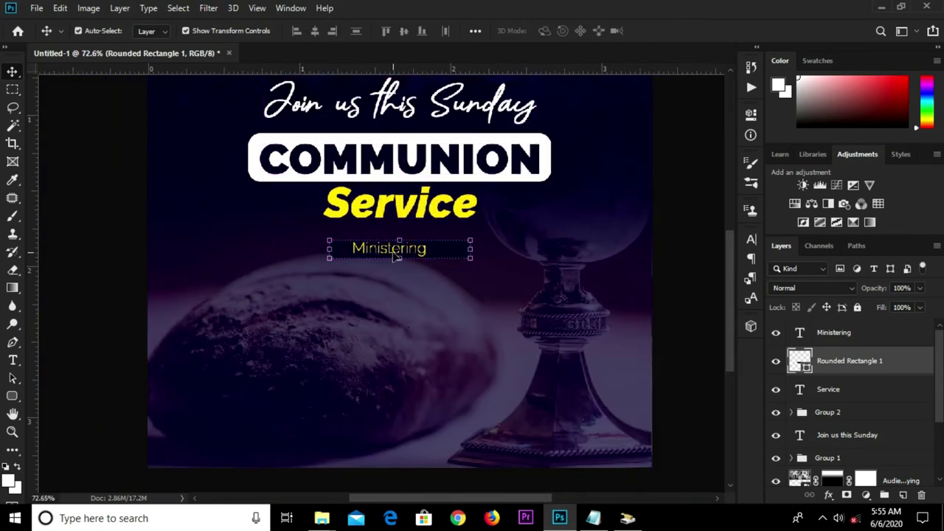
pyautogui.click(396, 254)
pyautogui.hotkey('ctrl', 'a')
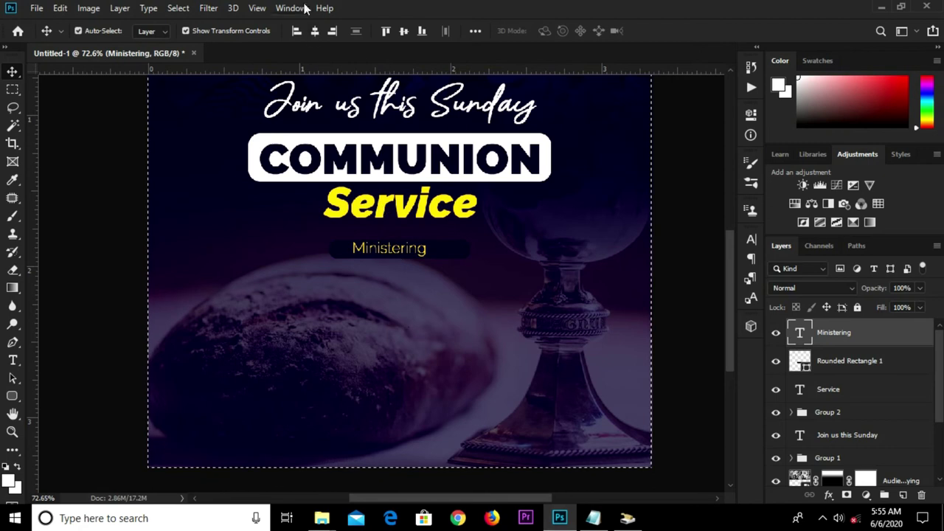
pyautogui.hotkey('ctrl', 't')
pyautogui.scroll(-1, 352, 232)
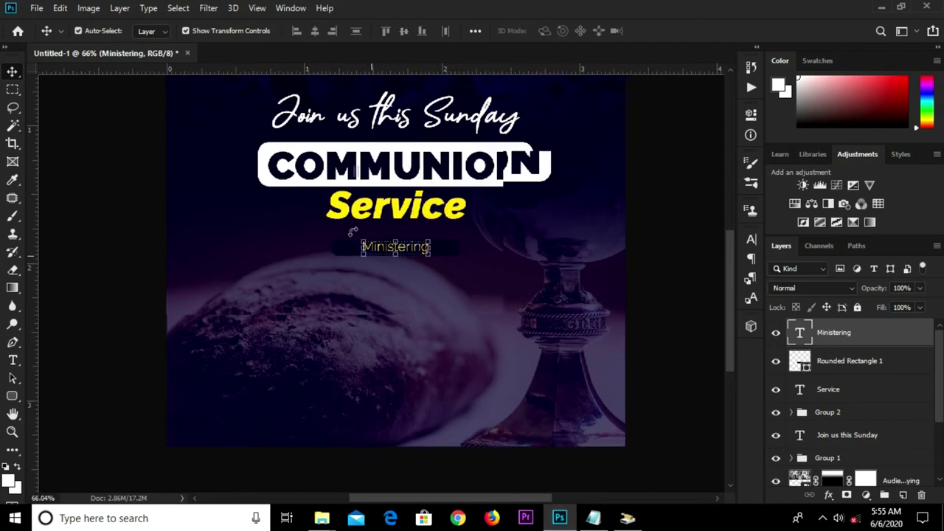
pyautogui.scroll(-2, 352, 232)
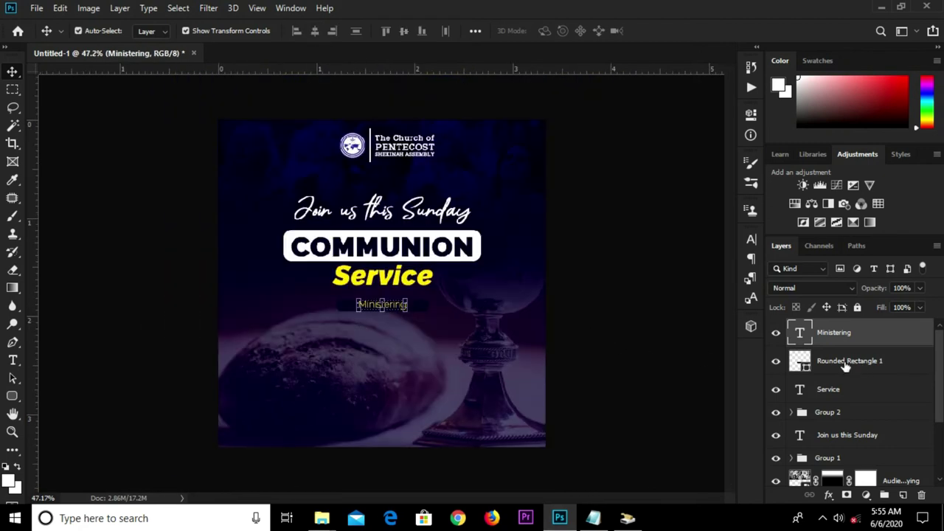
pyautogui.doubleClick(882, 363)
pyautogui.press('Return')
pyautogui.keyDown('shift'); pyautogui.click(875, 336); pyautogui.keyUp('shift')
pyautogui.hotkey('ctrl', 'g')
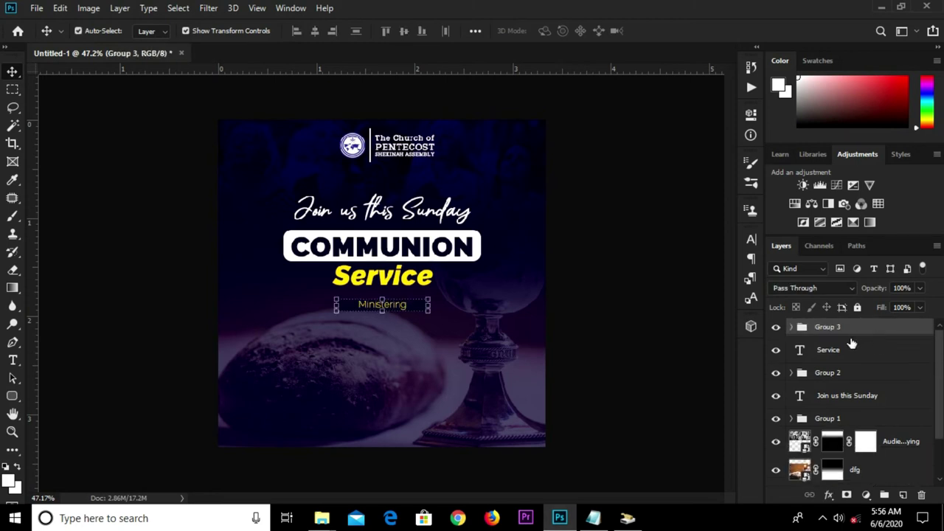
pyautogui.press('Up')
pyautogui.press('Up')
pyautogui.press('Up')
pyautogui.press('Up')
pyautogui.press('Up')
pyautogui.press('Up')
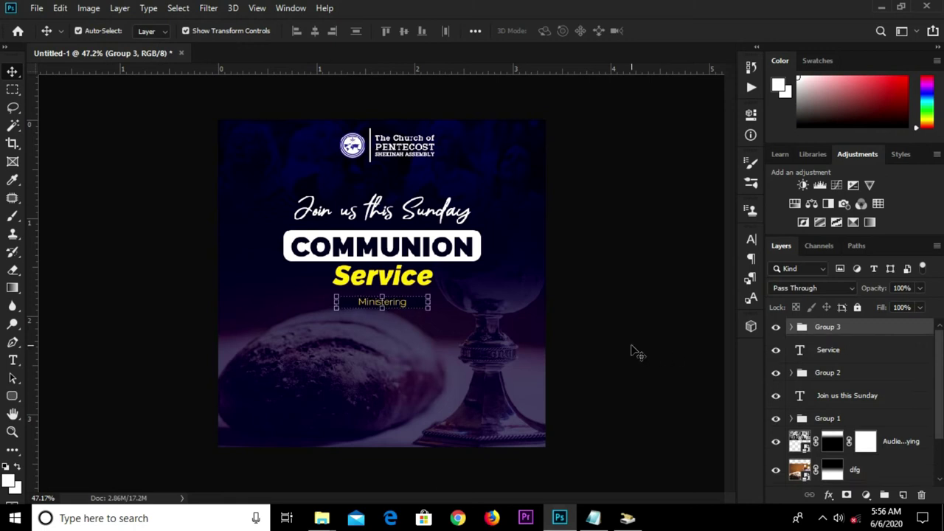
pyautogui.moveTo(594, 518)
pyautogui.click(595, 509)
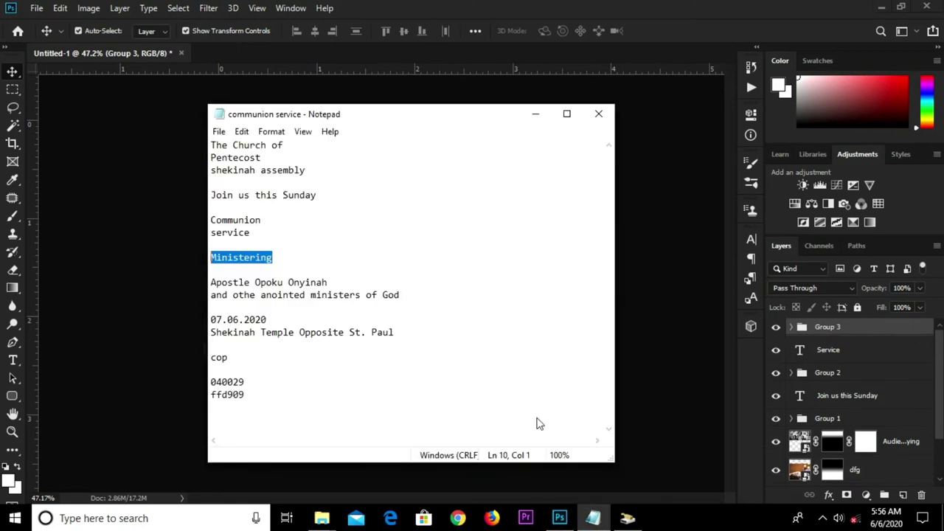
# Step: Copy the apostle's name line from the Notepad notes and return to the Photoshop poster
pyautogui.click(346, 282)
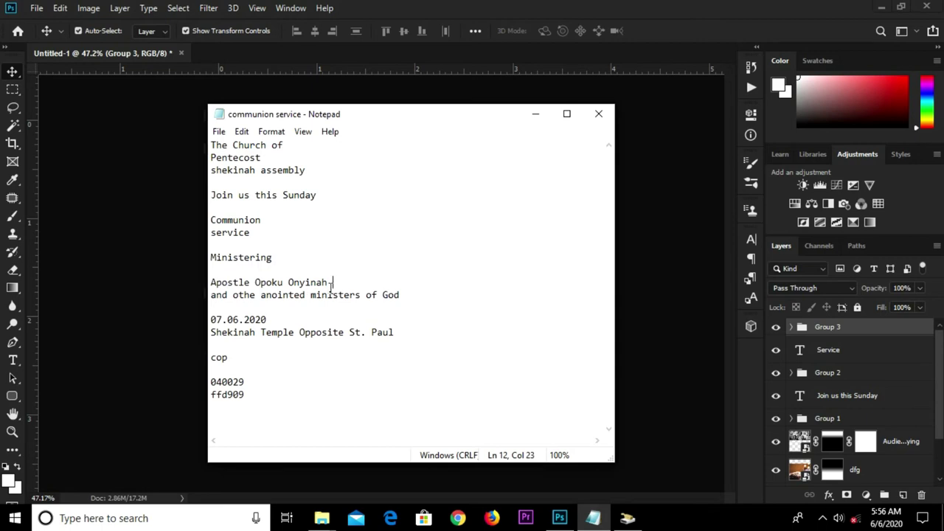
pyautogui.moveTo(330, 286); pyautogui.dragTo(211, 281)
pyautogui.moveTo(338, 282); pyautogui.dragTo(247, 280)
pyautogui.click(212, 271)
pyautogui.moveTo(328, 282)
pyautogui.mouseDown()
pyautogui.moveTo(336, 282)
pyautogui.moveTo(196, 278)
pyautogui.mouseUp()
pyautogui.rightClick(245, 282)
pyautogui.click(265, 320)
pyautogui.click(90, 322)
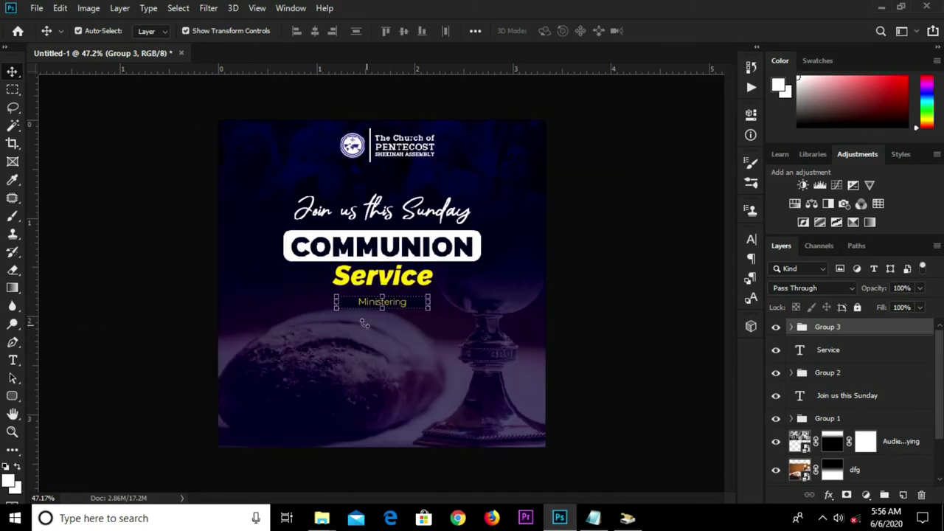
pyautogui.hotkey('ctrl', '0')
# Step: Paste the apostle's name as a new text line below Ministering in Black weight
pyautogui.click(12, 360)
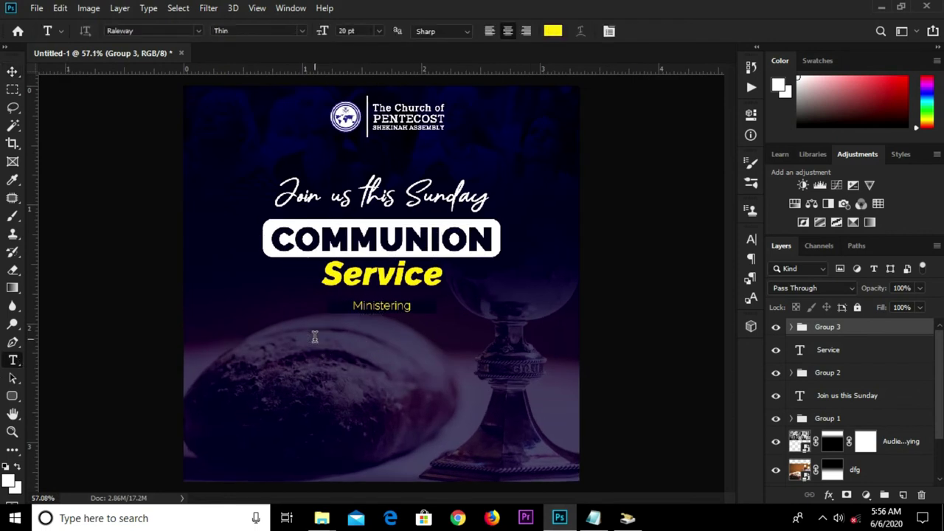
pyautogui.click(315, 337)
pyautogui.hotkey('ctrl', 'v')
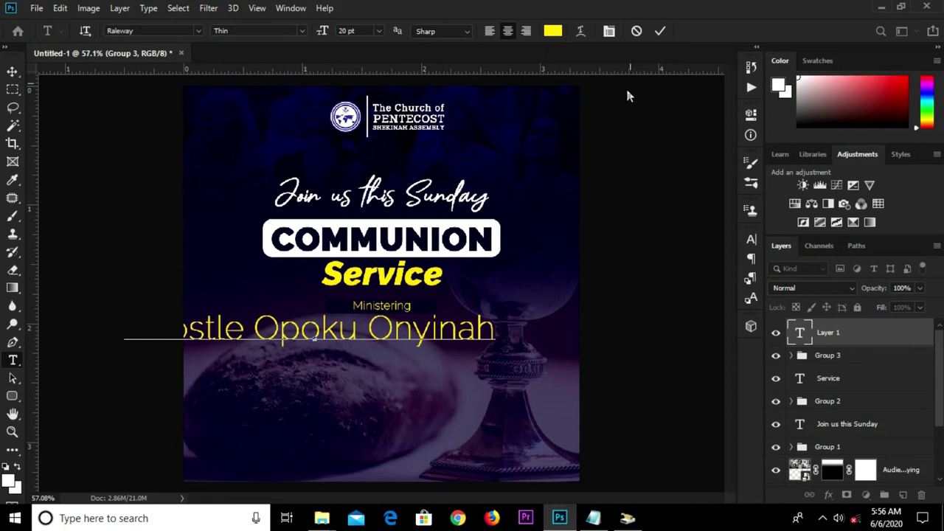
pyautogui.click(751, 242)
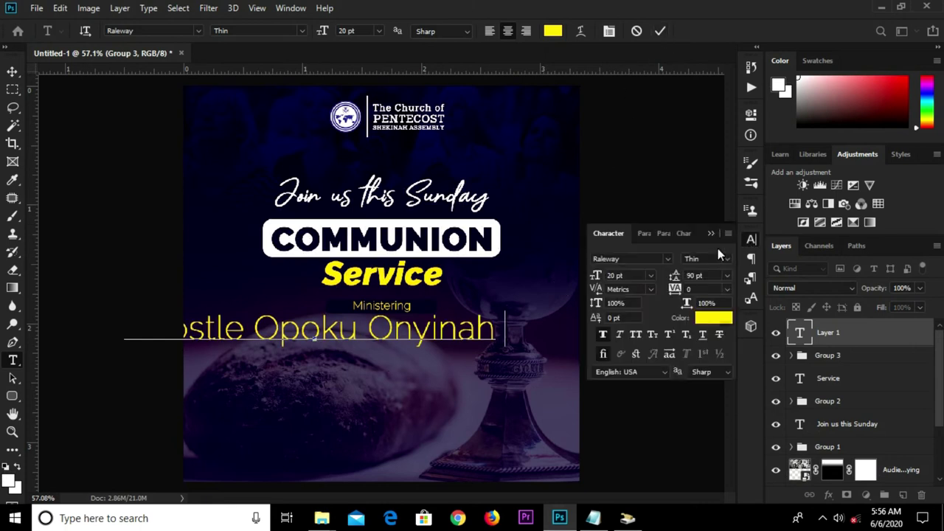
pyautogui.click(726, 259)
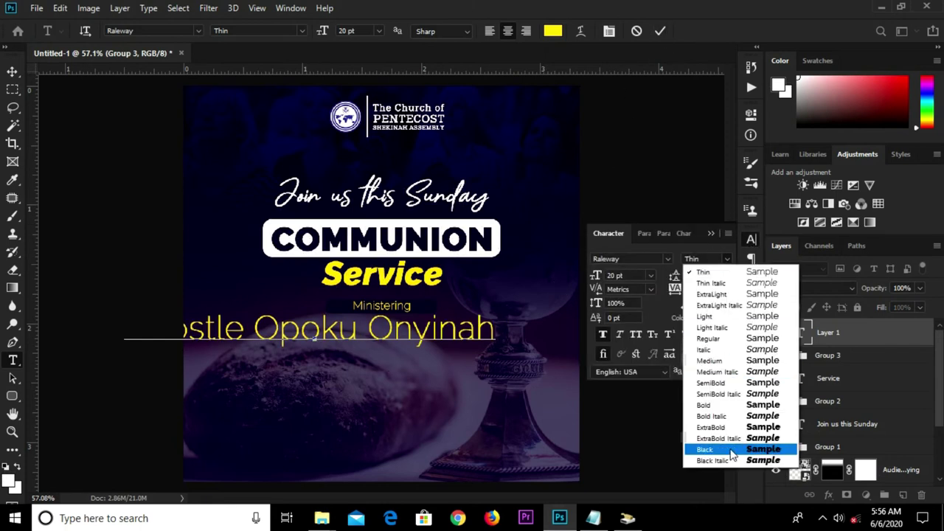
pyautogui.click(723, 449)
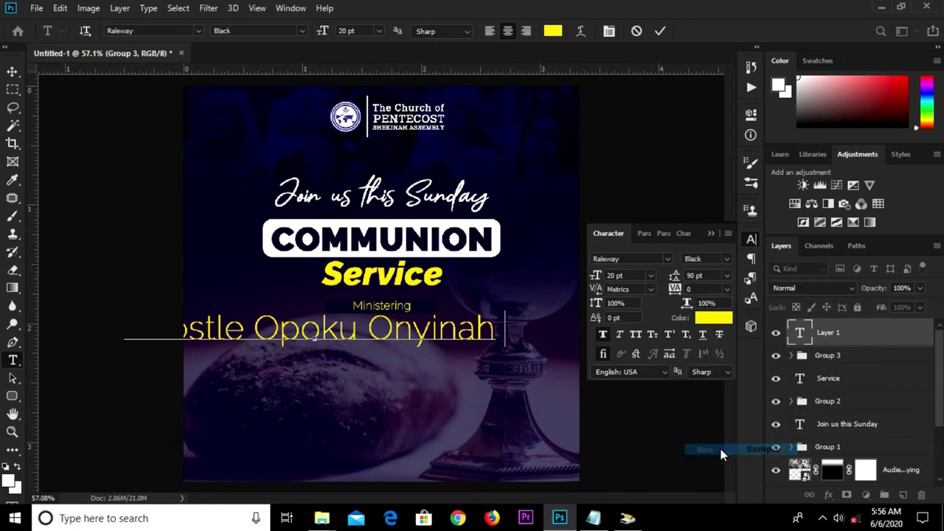
pyautogui.scroll(-2, 399, 317)
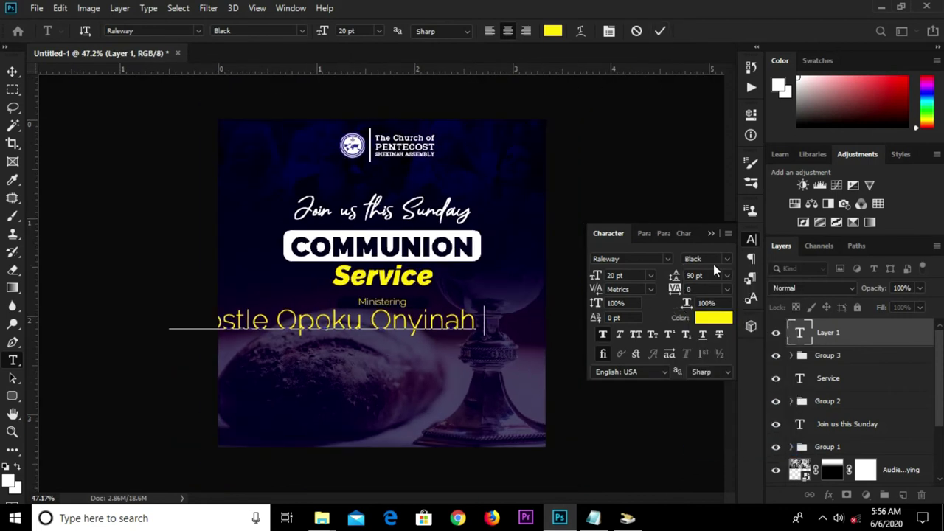
pyautogui.click(669, 219)
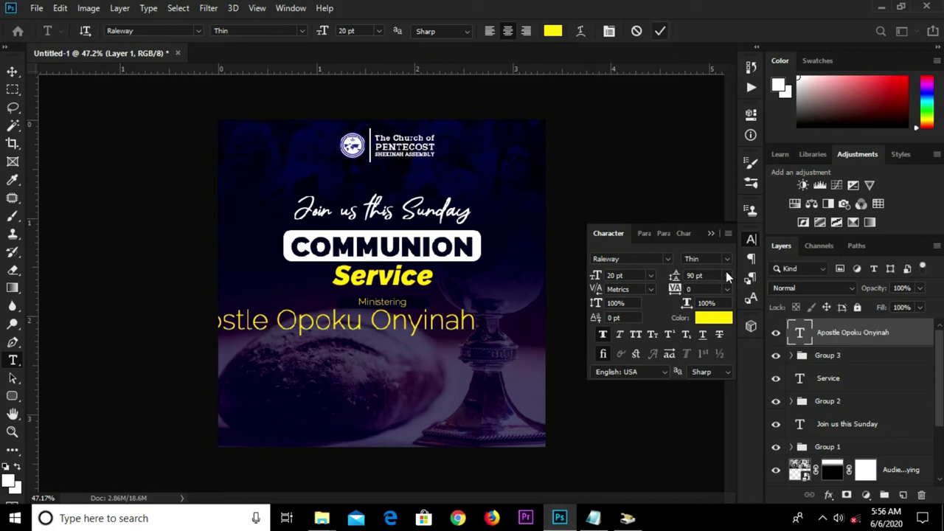
pyautogui.click(708, 259)
pyautogui.click(723, 449)
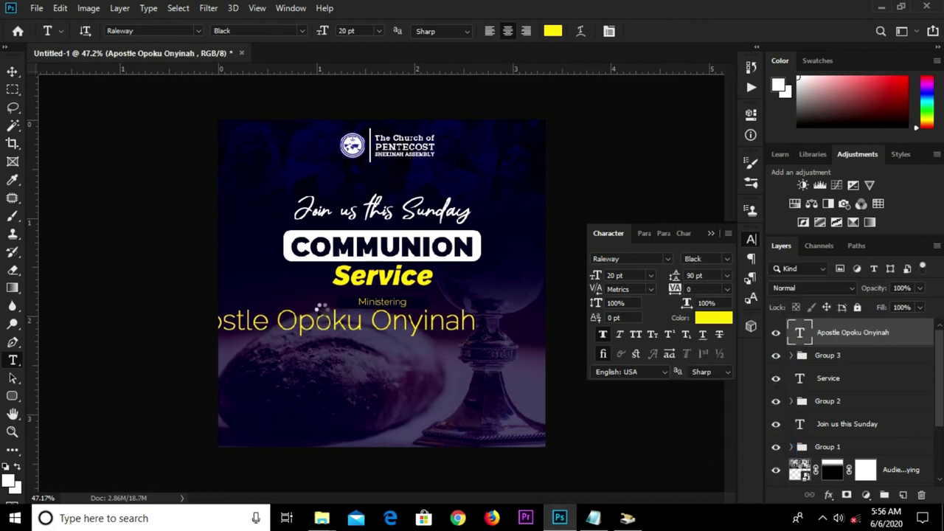
# Step: Make the name text white (ffffff) and slide it right onto the page
pyautogui.click(710, 319)
pyautogui.write('ffffff')
pyautogui.click(805, 242)
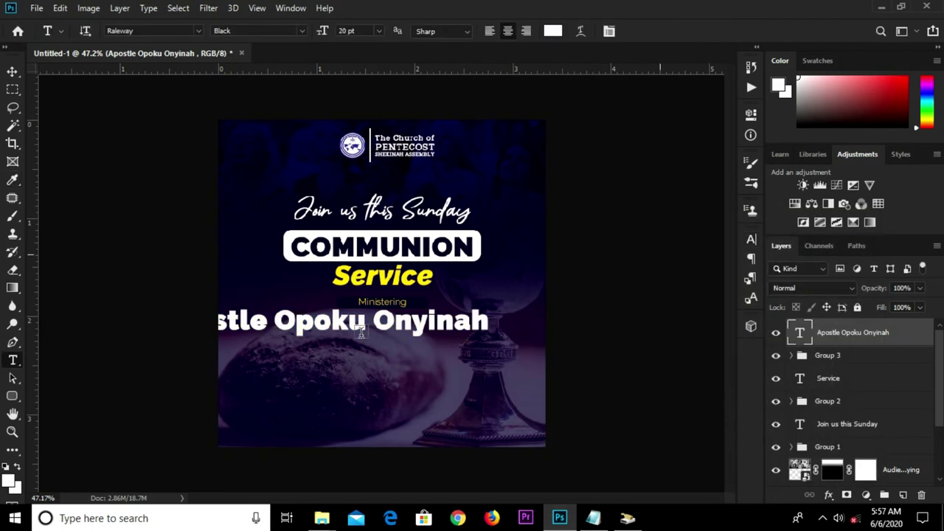
pyautogui.click(338, 325)
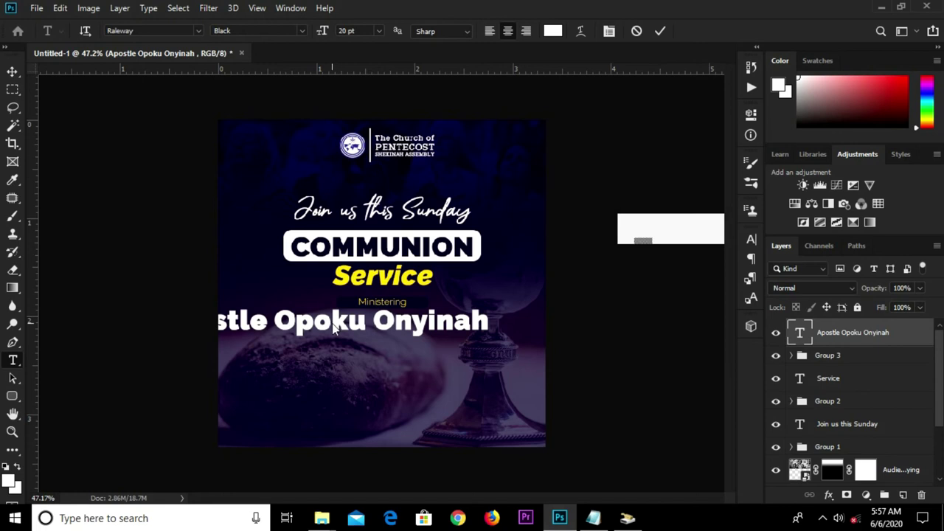
pyautogui.click(662, 32)
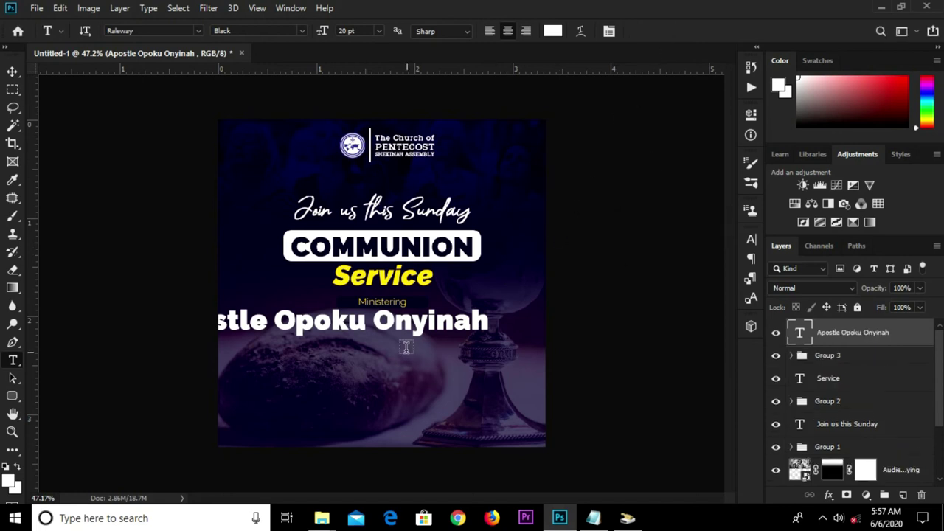
pyautogui.press('v')
pyautogui.moveTo(355, 336); pyautogui.dragTo(426, 336)
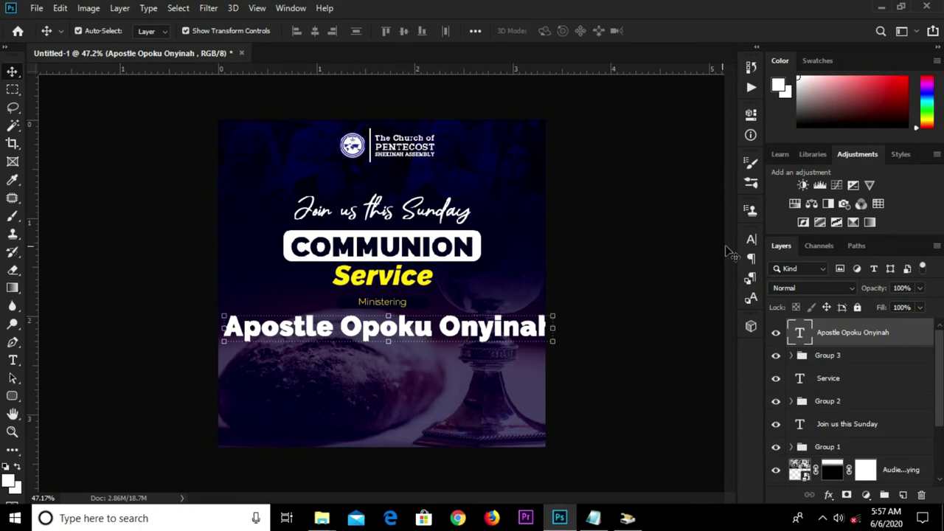
# Step: Set the name text to 10 pt and centre it horizontally on the canvas
pyautogui.click(750, 242)
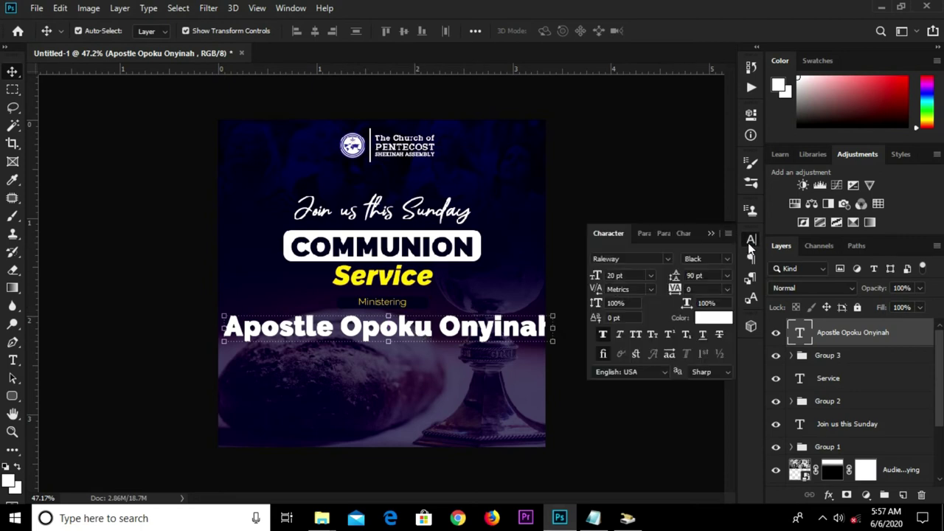
pyautogui.moveTo(626, 275); pyautogui.dragTo(606, 278)
pyautogui.write('1')
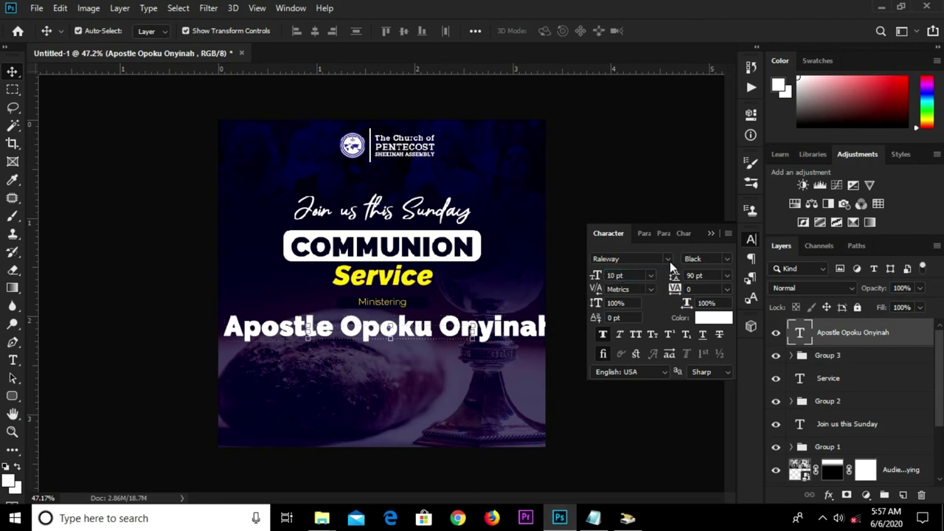
pyautogui.press('Return')
pyautogui.hotkey('ctrl', 'a')
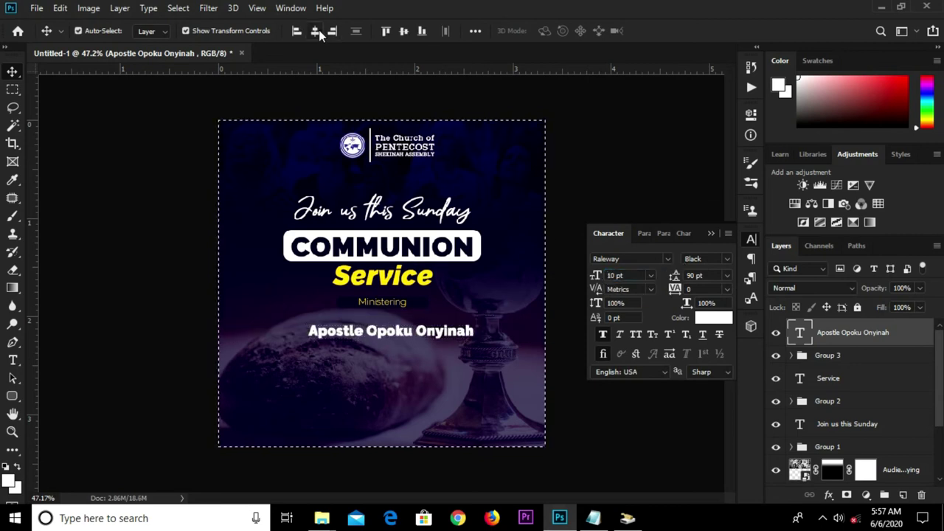
pyautogui.click(314, 33)
pyautogui.hotkey('ctrl', 'd')
pyautogui.hotkey('shift', 'Up')
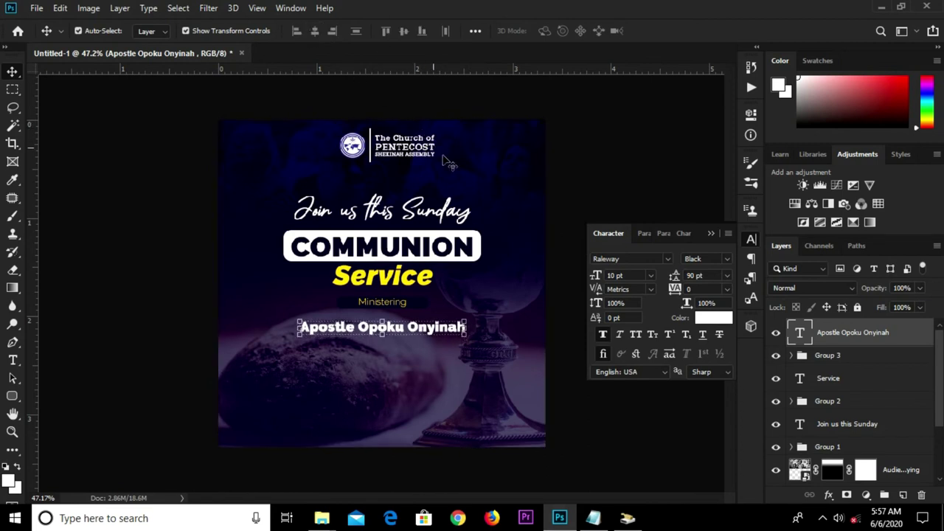
pyautogui.click(711, 233)
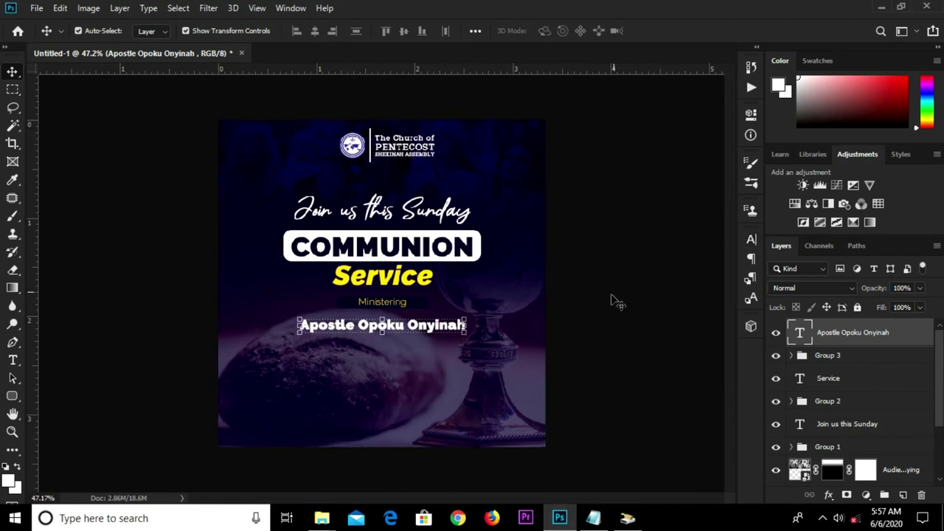
# Step: Copy the anointed ministers line from Notepad and reselect the name layer in Photoshop
pyautogui.click(592, 517)
pyautogui.moveTo(401, 294); pyautogui.dragTo(211, 294)
pyautogui.rightClick(222, 294)
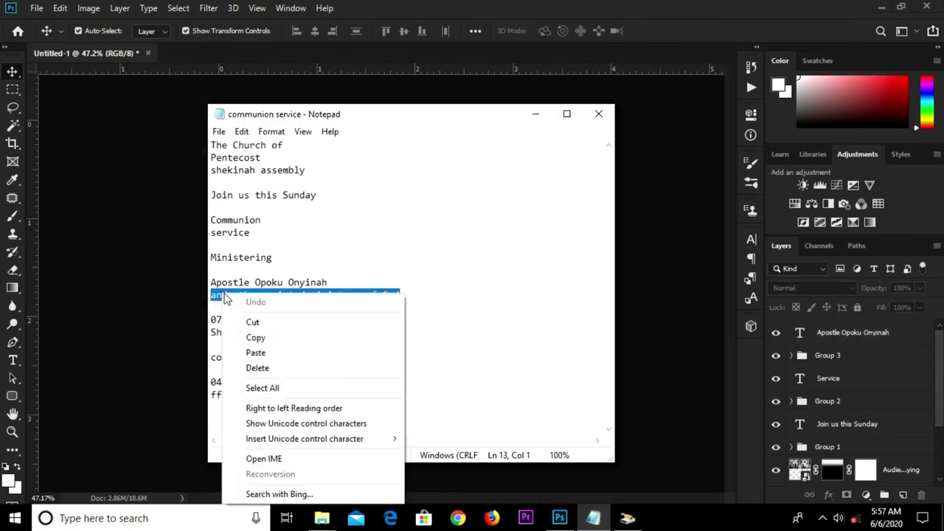
pyautogui.click(255, 337)
pyautogui.click(163, 317)
pyautogui.scroll(1, 375, 347)
pyautogui.scroll(1, 371, 341)
pyautogui.click(383, 337)
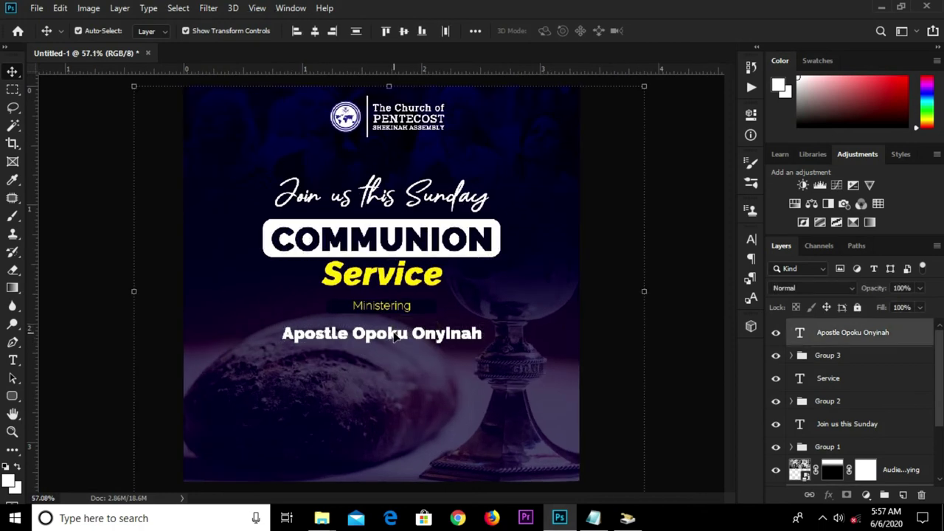
# Step: Select the minister's name layer and Alt-drag a copy directly below the original
pyautogui.scroll(3, 385, 336)
pyautogui.scroll(2, 395, 340)
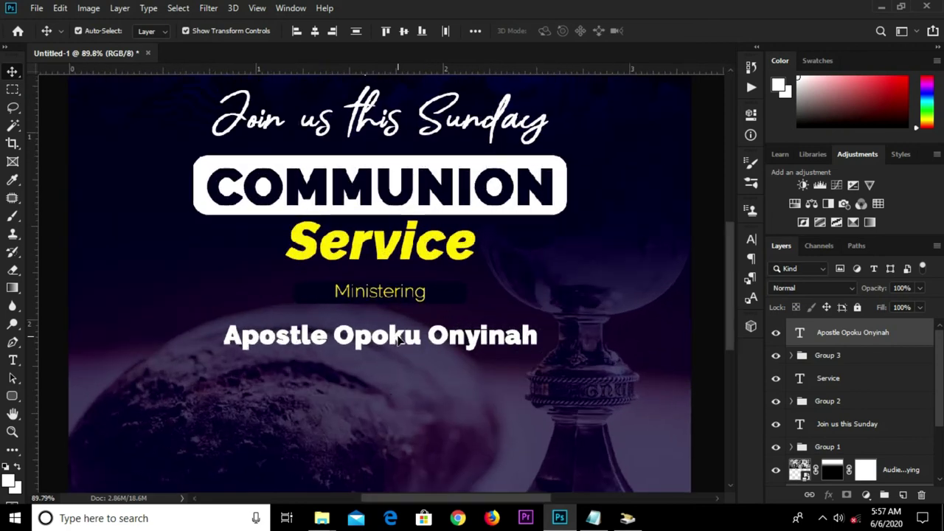
pyautogui.scroll(-1, 405, 332)
pyautogui.rightClick(405, 334)
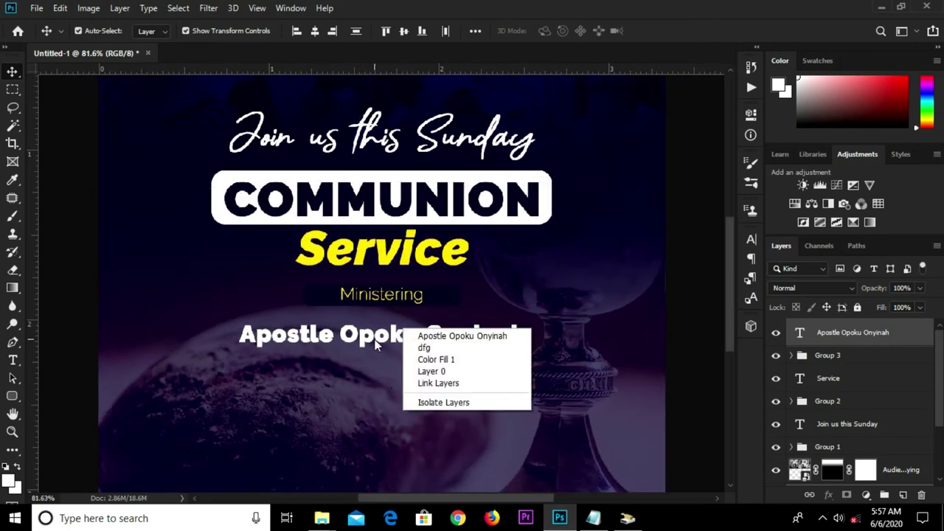
pyautogui.click(428, 338)
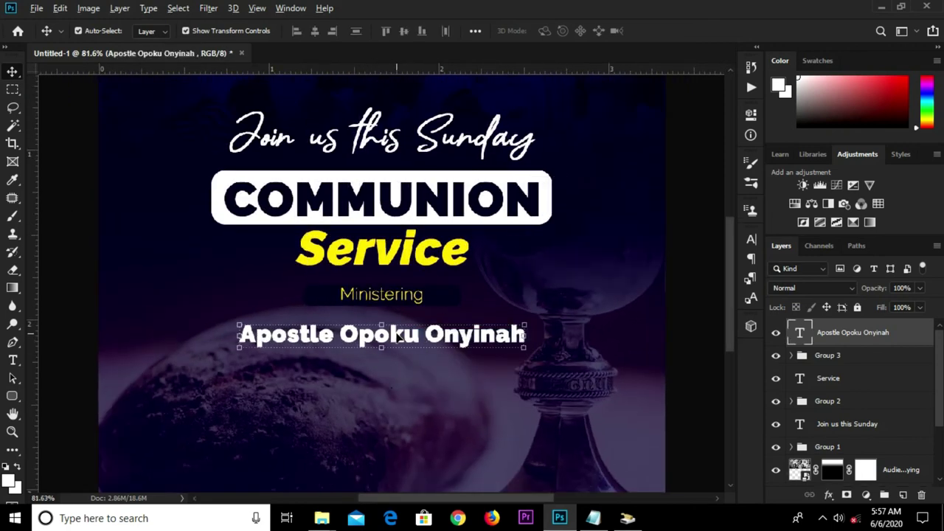
pyautogui.moveTo(398, 336); pyautogui.dragTo(369, 359)
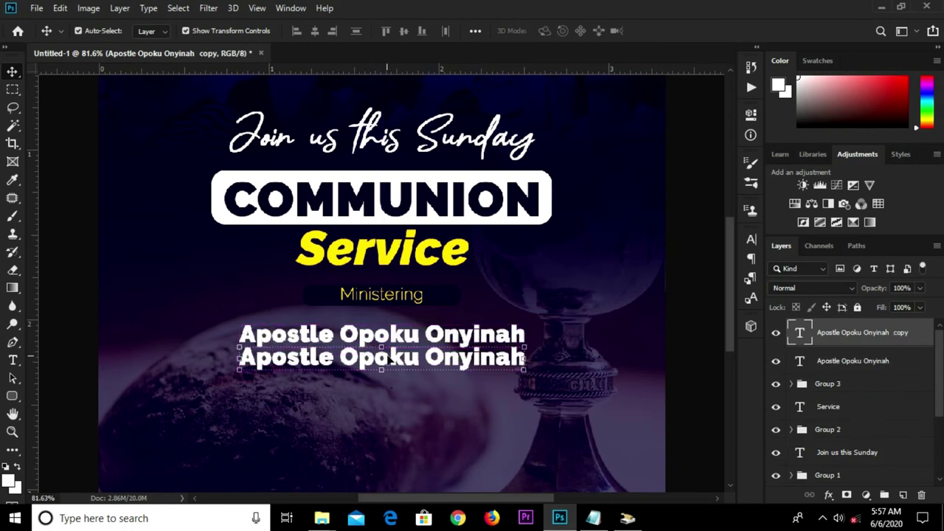
# Step: Replace the copied line's text with 'and othe anointed ministers of God' and set it to All Caps
pyautogui.press('t')
pyautogui.click(369, 358)
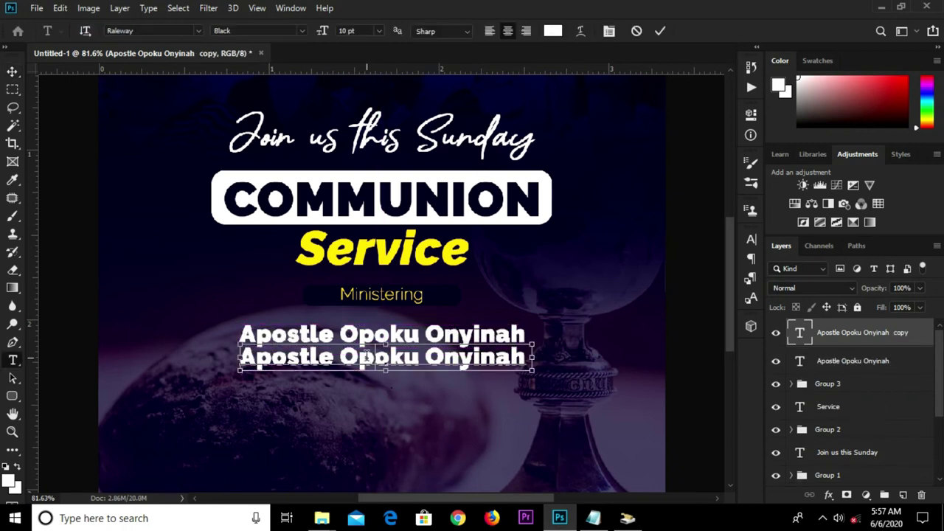
pyautogui.hotkey('ctrl', 'a')
pyautogui.write('and othe anointed ministers of God')
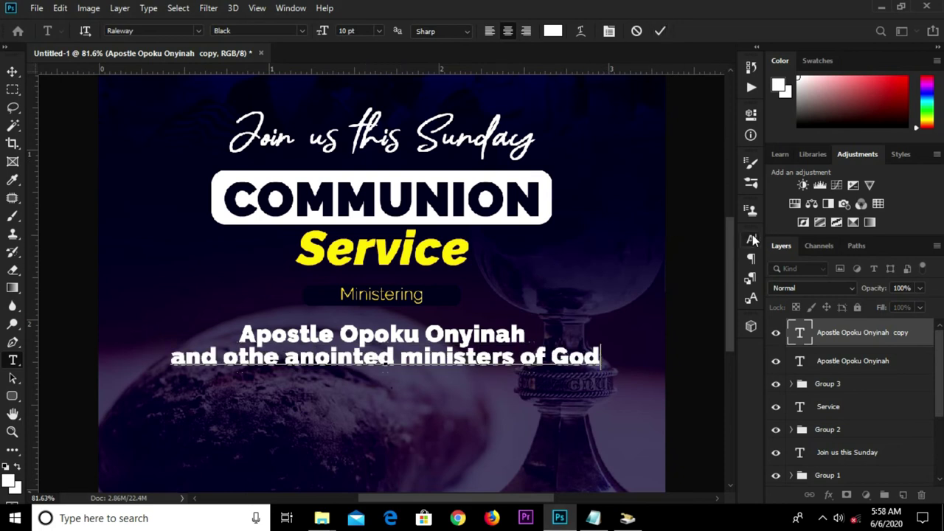
pyautogui.click(662, 34)
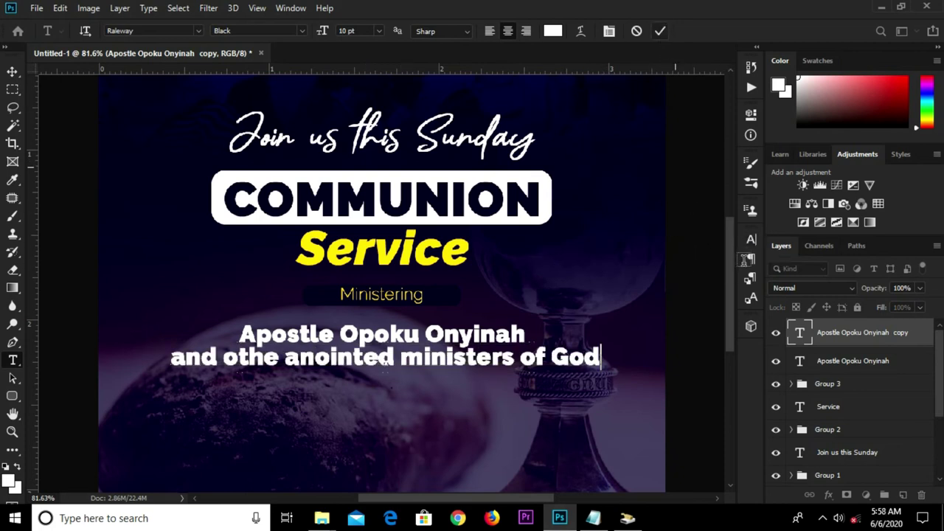
pyautogui.click(753, 240)
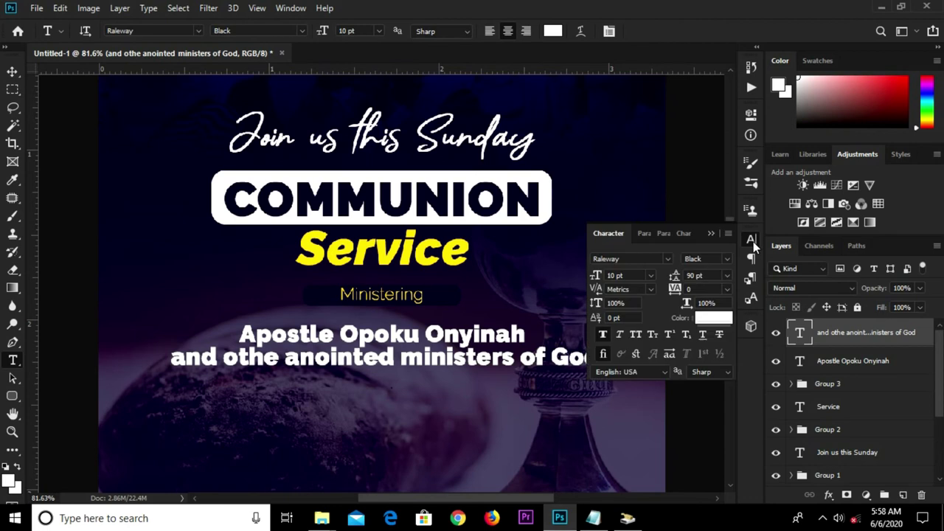
pyautogui.click(638, 333)
pyautogui.click(713, 234)
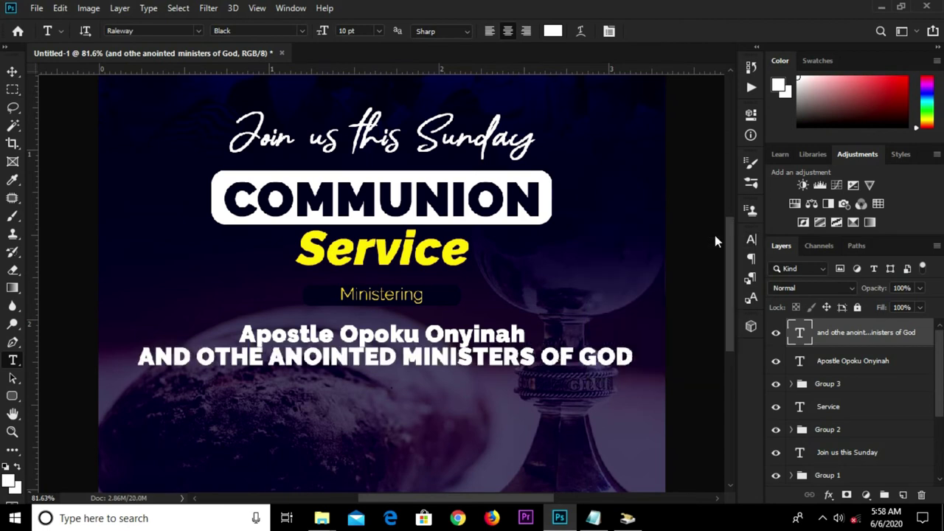
pyautogui.press('v')
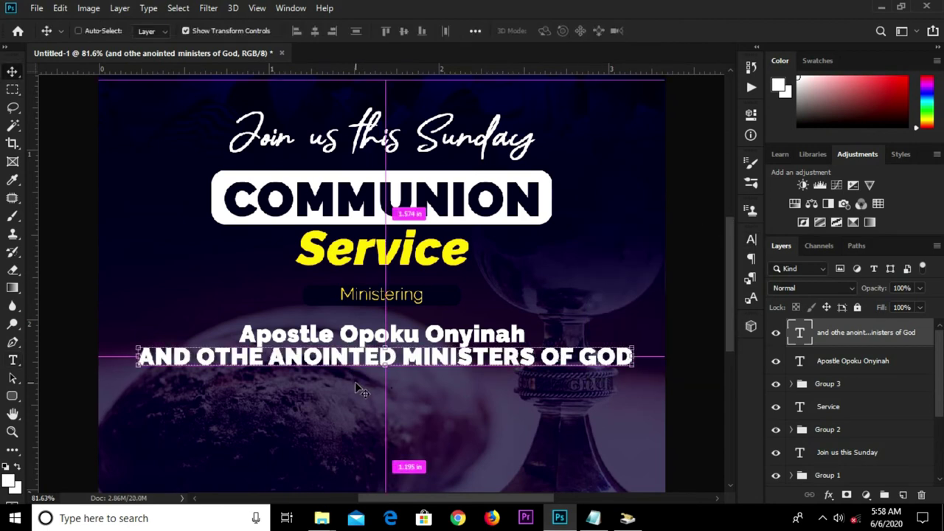
pyautogui.hotkey('ctrl', 't')
# Step: Shrink the ministers line to sit under the name
pyautogui.moveTo(385, 346); pyautogui.dragTo(386, 360)
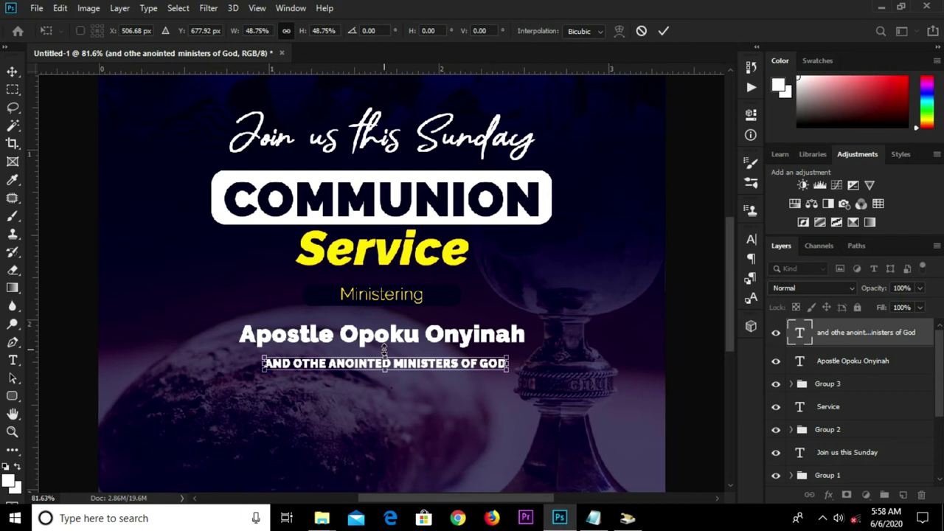
pyautogui.scroll(1, 384, 353)
pyautogui.scroll(1, 386, 357)
pyautogui.press('Return')
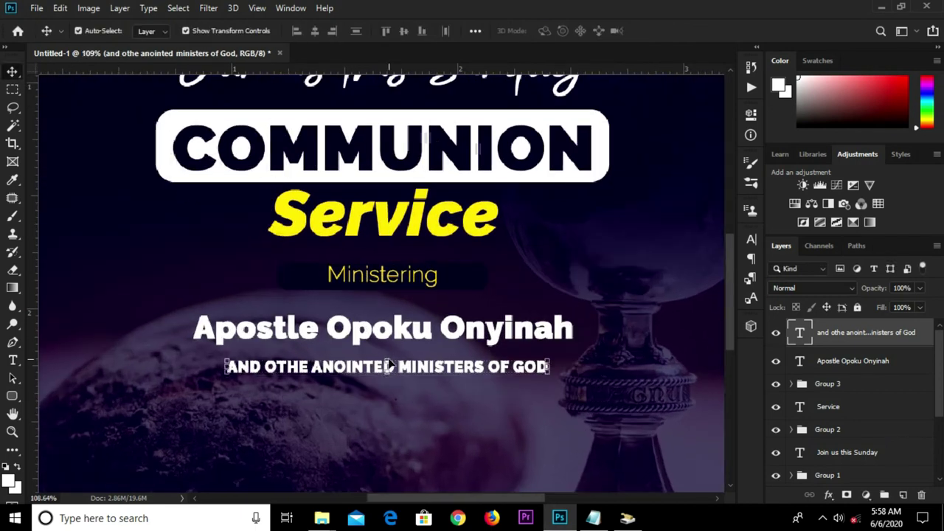
pyautogui.scroll(2, 397, 371)
pyautogui.scroll(1, 395, 362)
pyautogui.hotkey('ctrl', 't')
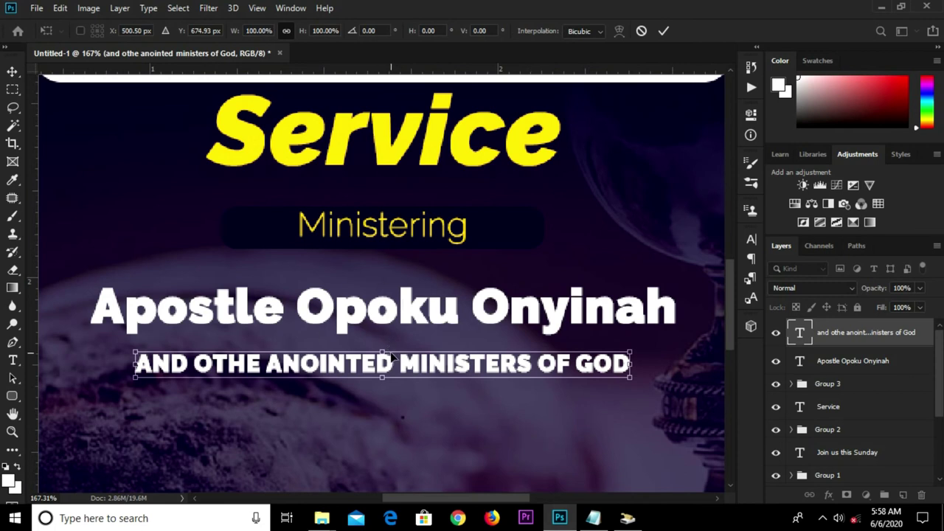
pyautogui.press('Return')
# Step: Rescale the ministers line to about 118% so it spans the name's width
pyautogui.hotkey('ctrl', 't')
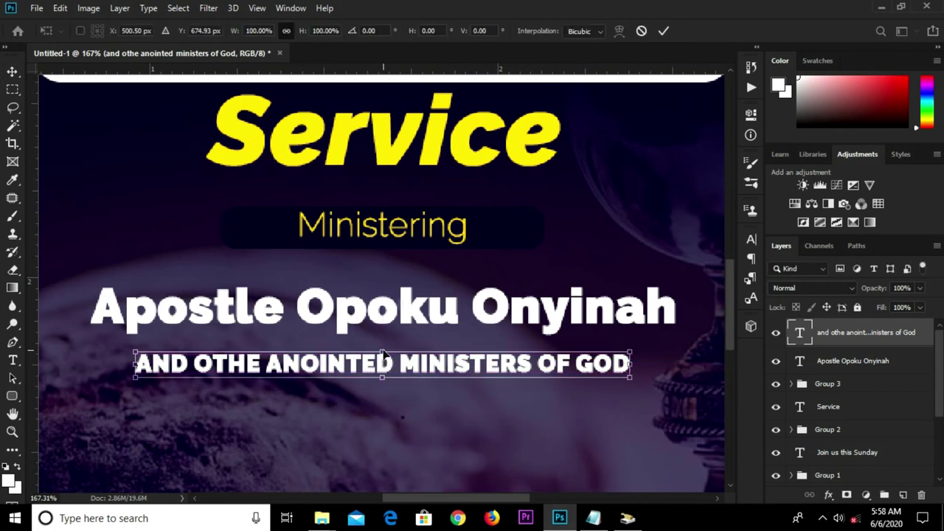
pyautogui.moveTo(382, 353); pyautogui.dragTo(381, 342)
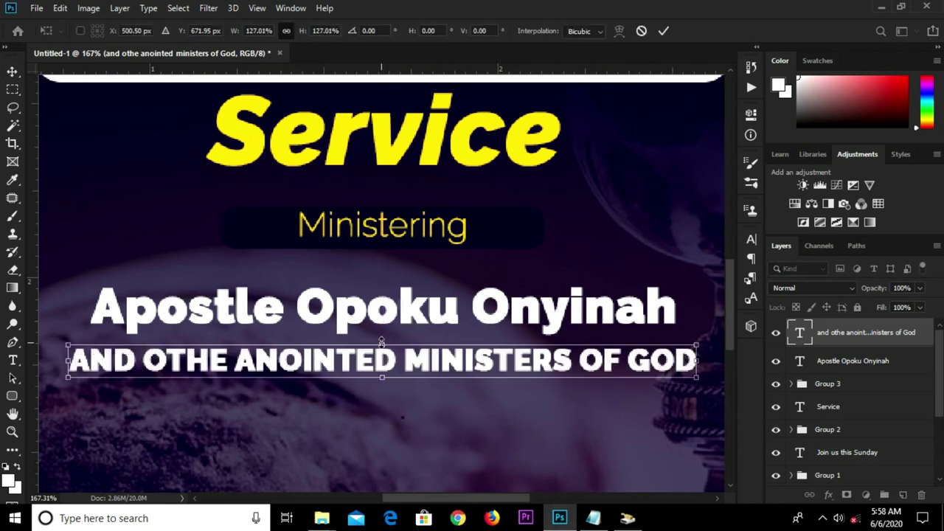
pyautogui.moveTo(382, 345)
pyautogui.mouseDown()
pyautogui.moveTo(386, 357)
pyautogui.moveTo(366, 357)
pyautogui.mouseUp()
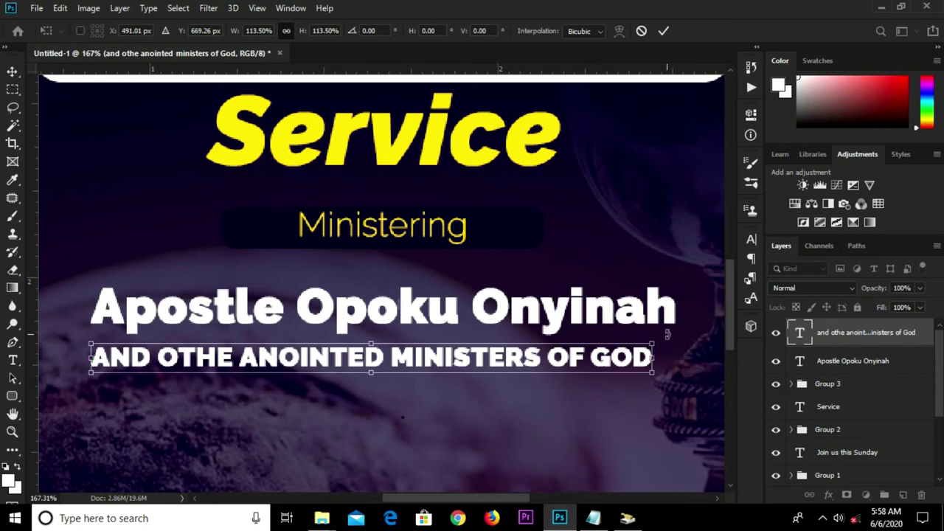
pyautogui.scroll(2, 665, 331)
pyautogui.moveTo(649, 343)
pyautogui.mouseDown()
pyautogui.moveTo(680, 329)
pyautogui.moveTo(665, 357)
pyautogui.mouseUp()
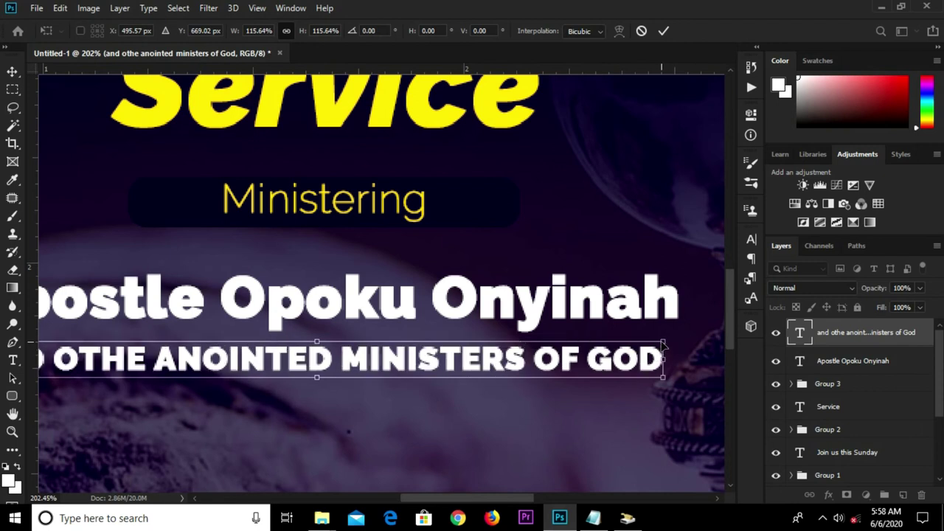
pyautogui.moveTo(664, 338); pyautogui.dragTo(686, 331)
pyautogui.write('500')
pyautogui.press('Return')
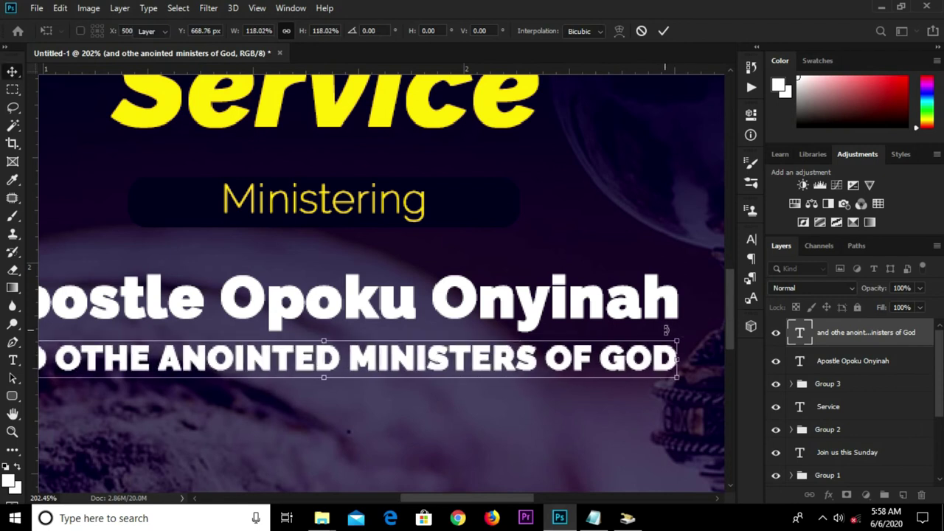
pyautogui.hotkey('ctrl', '0')
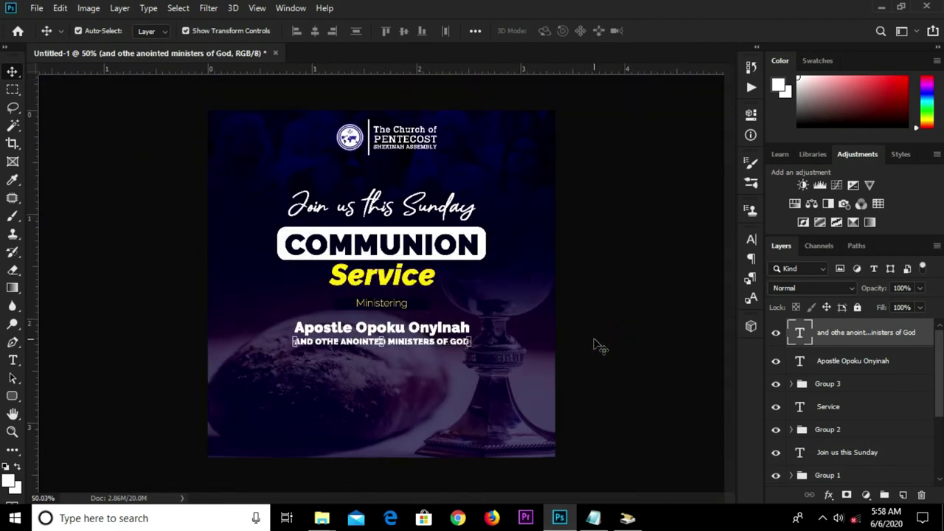
# Step: Copy the date 07.06.2020 from the Notepad notes and return to the flyer
pyautogui.click(594, 520)
pyautogui.moveTo(270, 319); pyautogui.dragTo(210, 320)
pyautogui.click(209, 320)
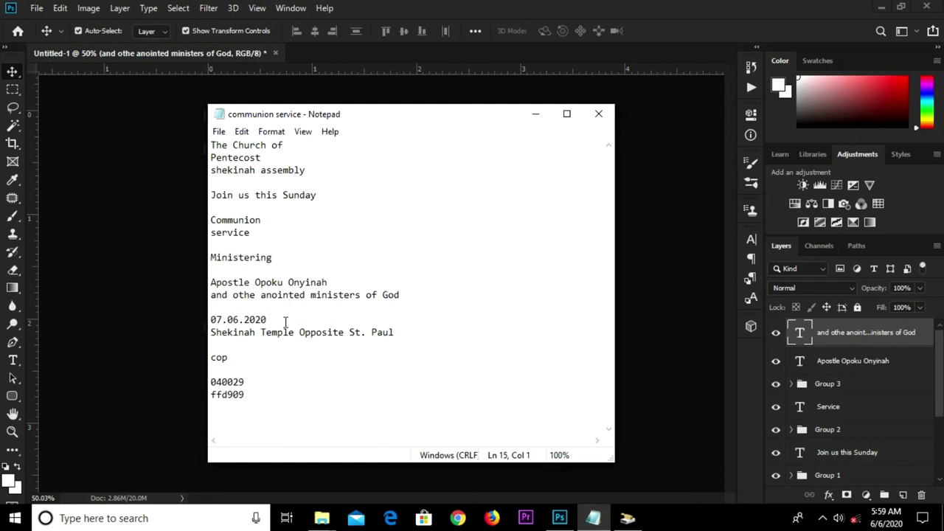
pyautogui.moveTo(271, 319); pyautogui.dragTo(210, 320)
pyautogui.rightClick(229, 320)
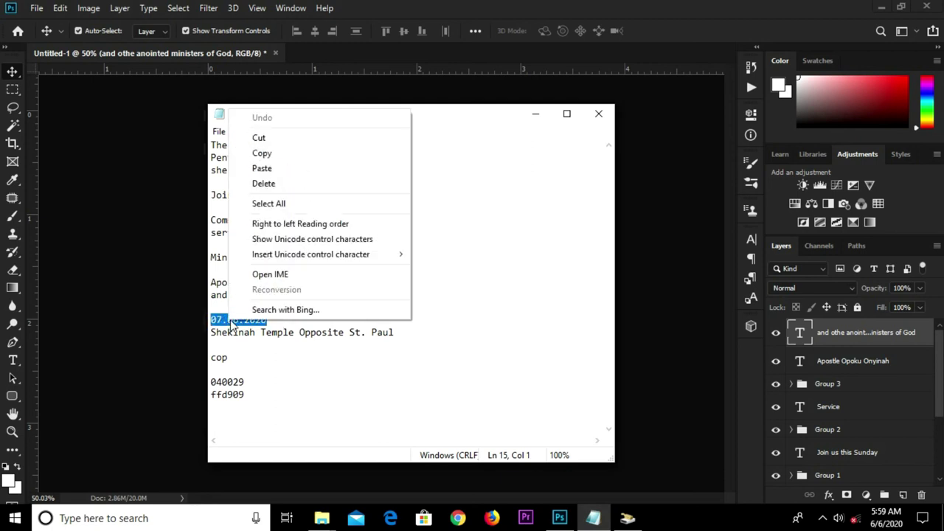
pyautogui.click(279, 156)
pyautogui.click(101, 238)
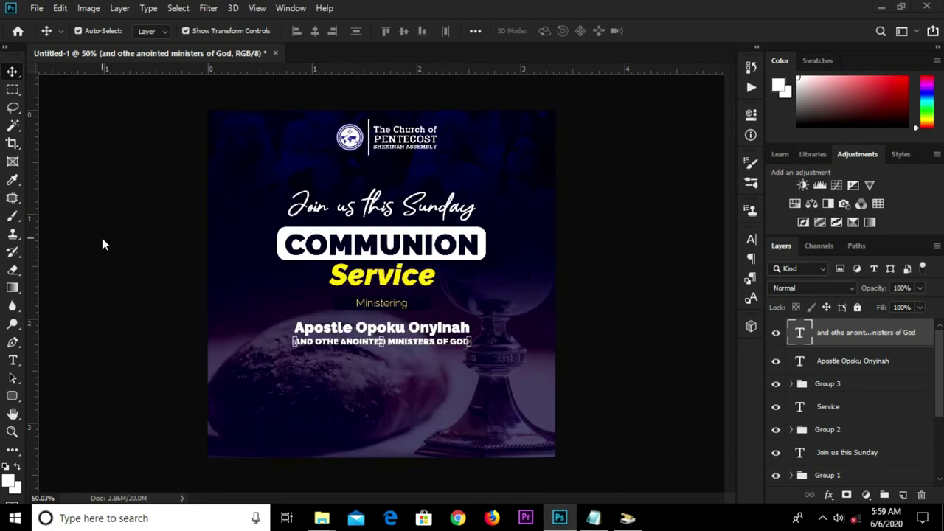
# Step: Try stretching the ministers line vertically with Free Transform, then undo the stretch
pyautogui.scroll(2, 379, 352)
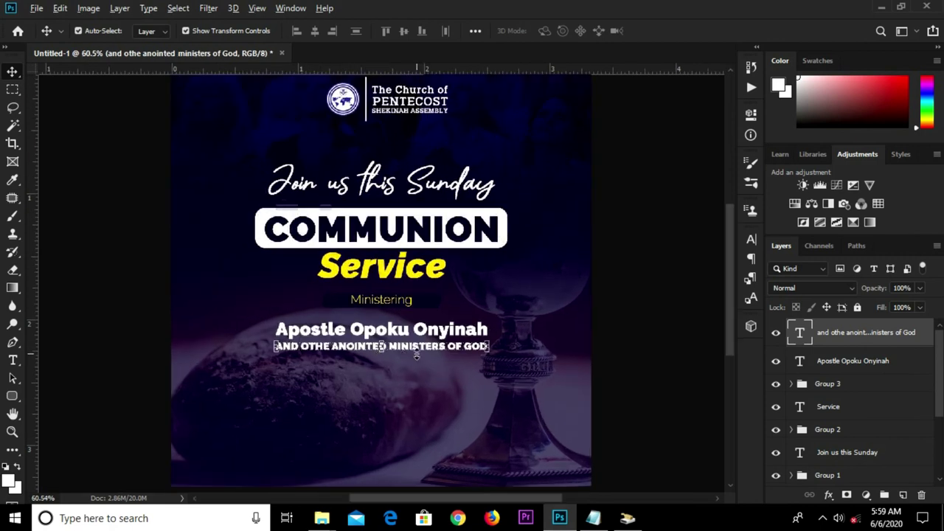
pyautogui.hotkey('ctrl', 't')
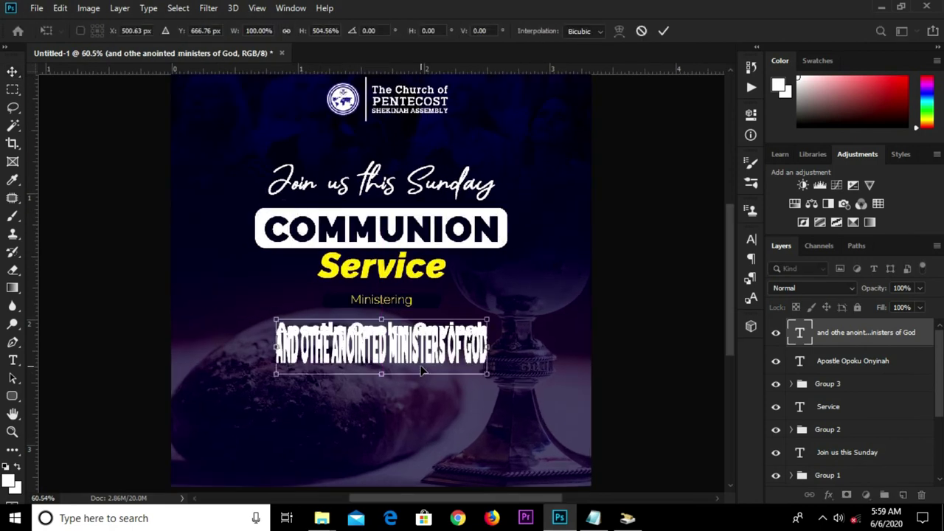
pyautogui.press('Return')
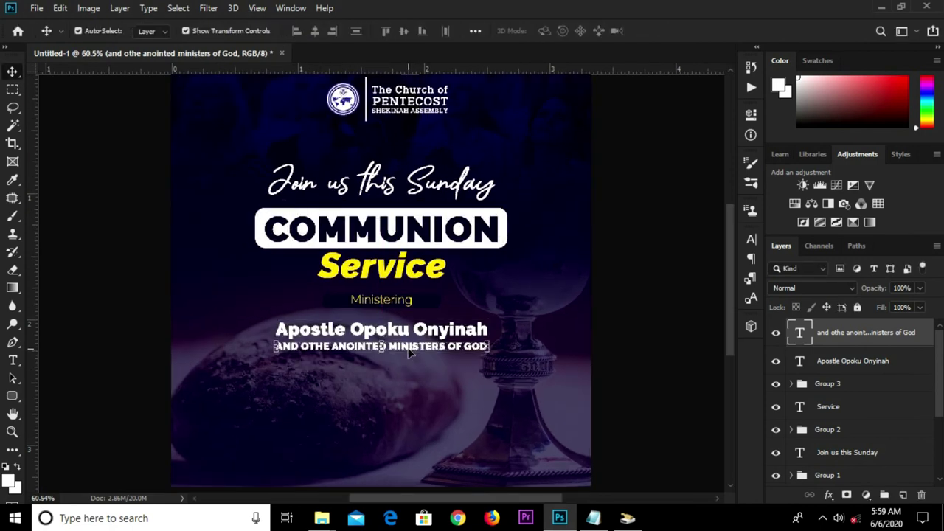
pyautogui.scroll(2, 411, 353)
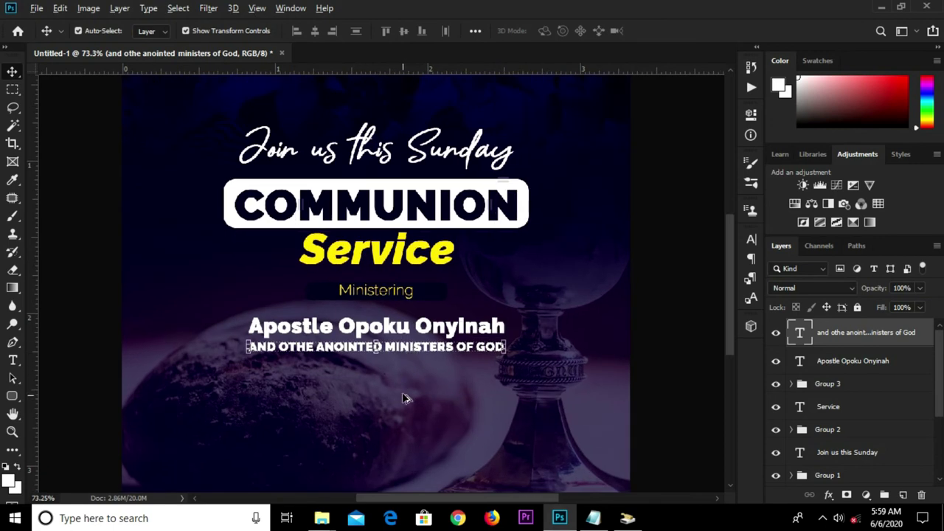
pyautogui.scroll(1, 400, 353)
pyautogui.hotkey('ctrl', 't')
pyautogui.moveTo(403, 354)
pyautogui.mouseDown()
pyautogui.moveTo(402, 385)
pyautogui.moveTo(408, 375)
pyautogui.mouseUp()
pyautogui.press('Return')
pyautogui.hotkey('ctrl', 'z')
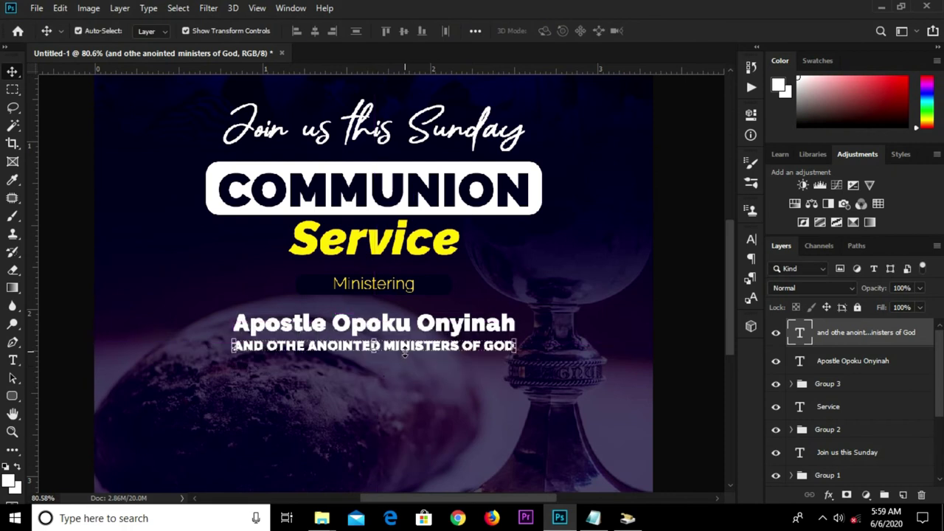
pyautogui.scroll(5, 405, 352)
# Step: Duplicate the ministers line and move the copy down beneath the original
pyautogui.moveTo(405, 350); pyautogui.dragTo(417, 349)
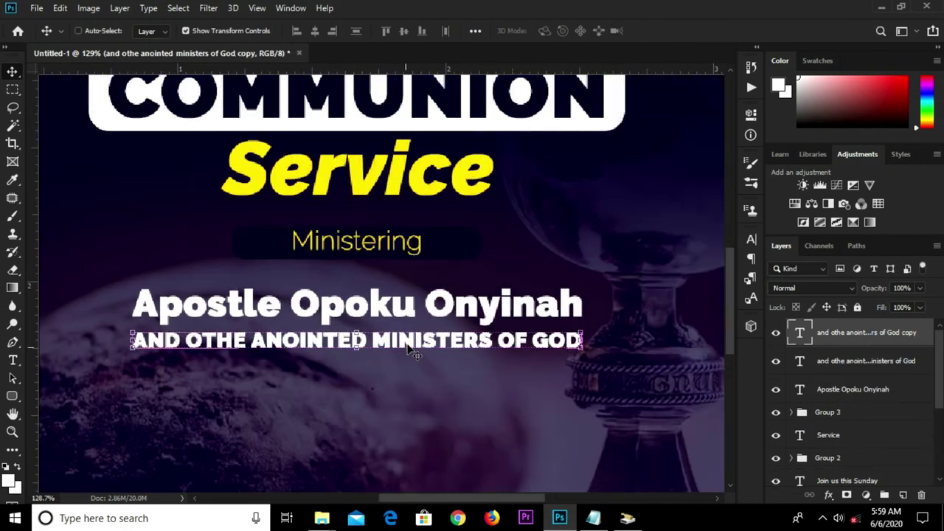
pyautogui.click(408, 375)
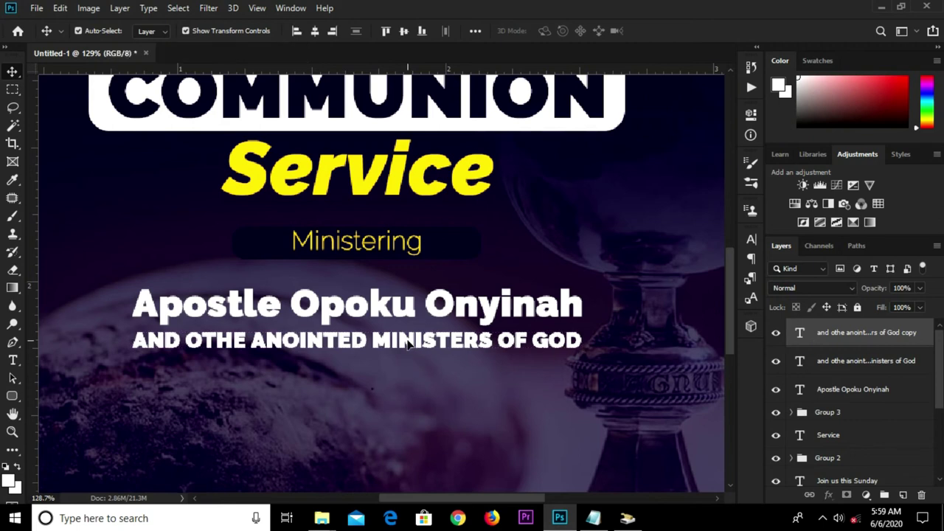
pyautogui.rightClick(407, 345)
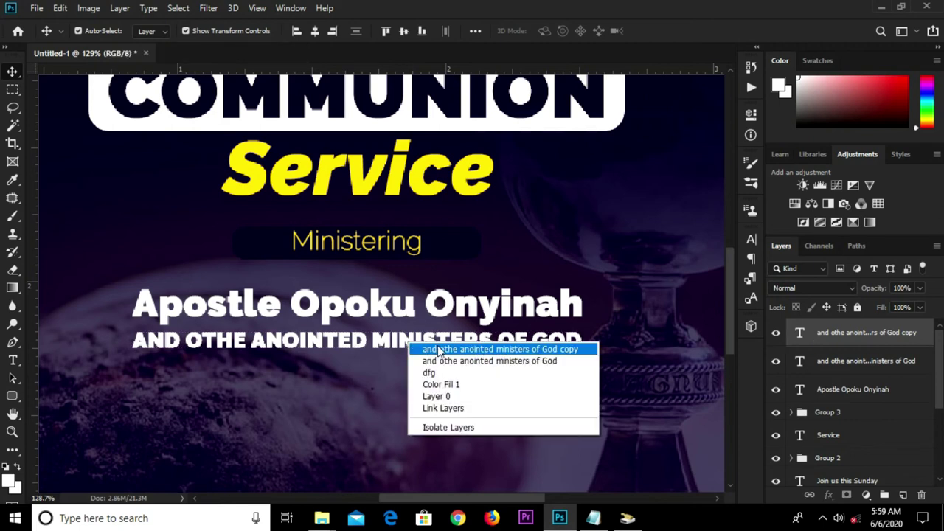
pyautogui.click(439, 350)
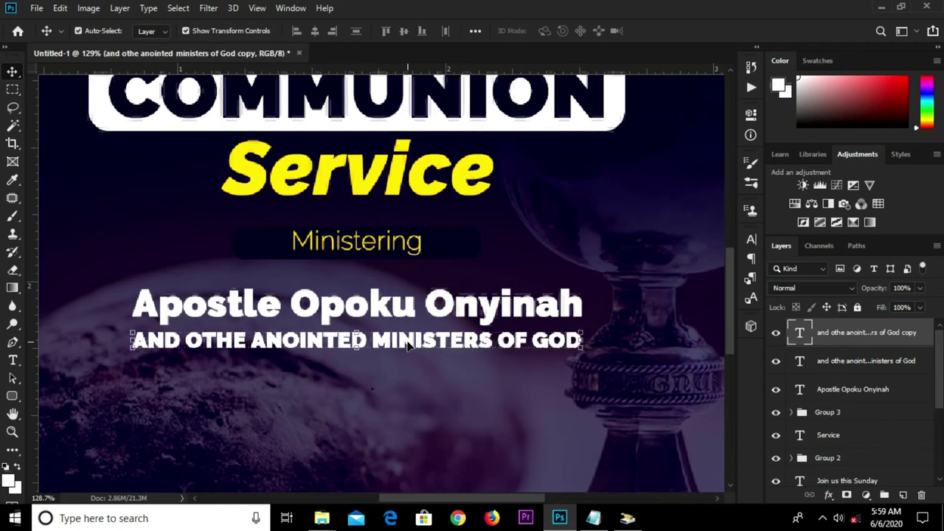
pyautogui.moveTo(407, 345); pyautogui.dragTo(398, 374)
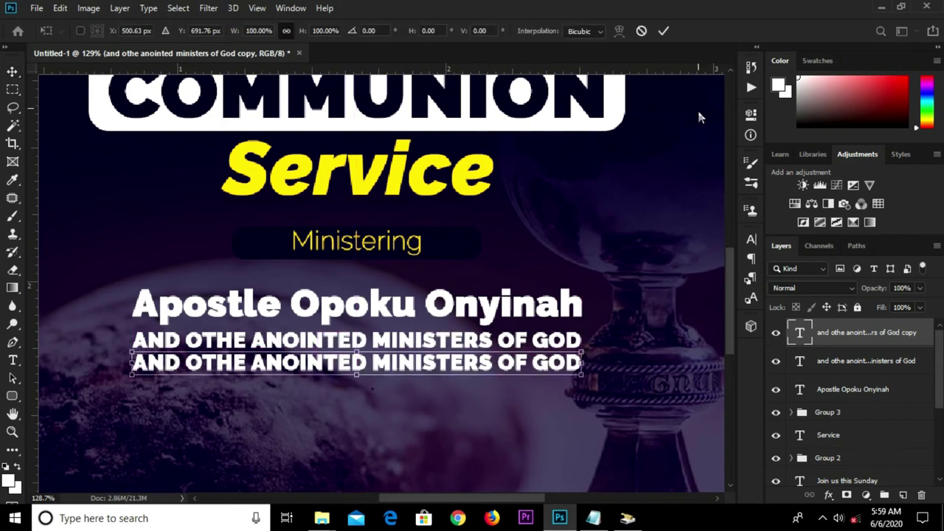
pyautogui.click(664, 30)
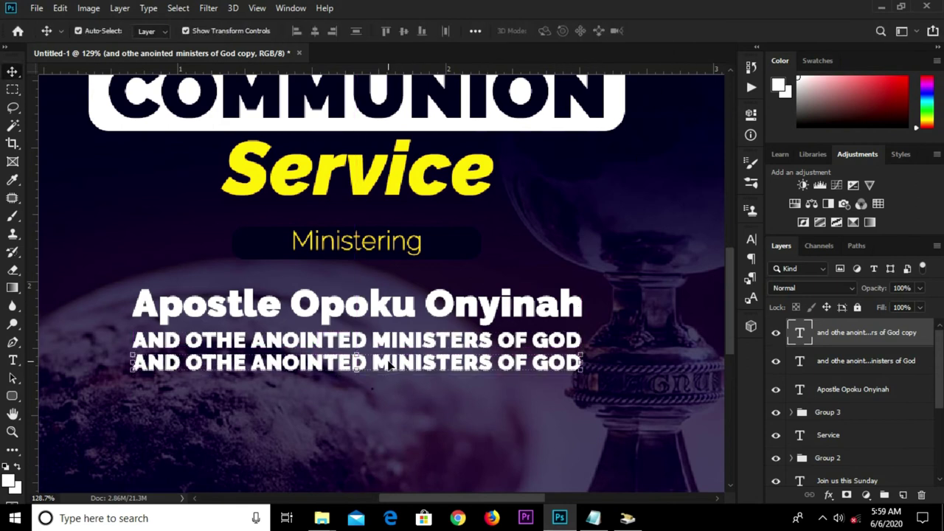
pyautogui.moveTo(389, 363); pyautogui.dragTo(389, 398)
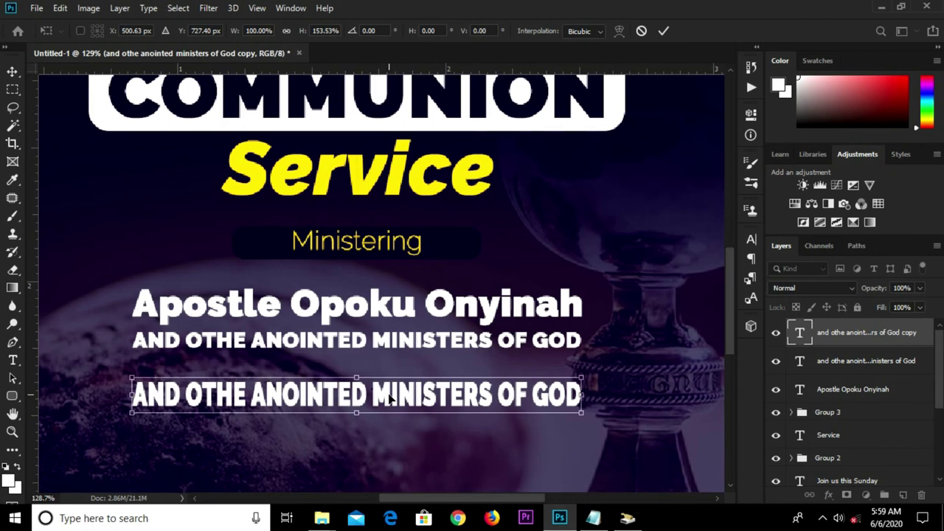
pyautogui.press('Return')
pyautogui.hotkey('ctrl', 'z')
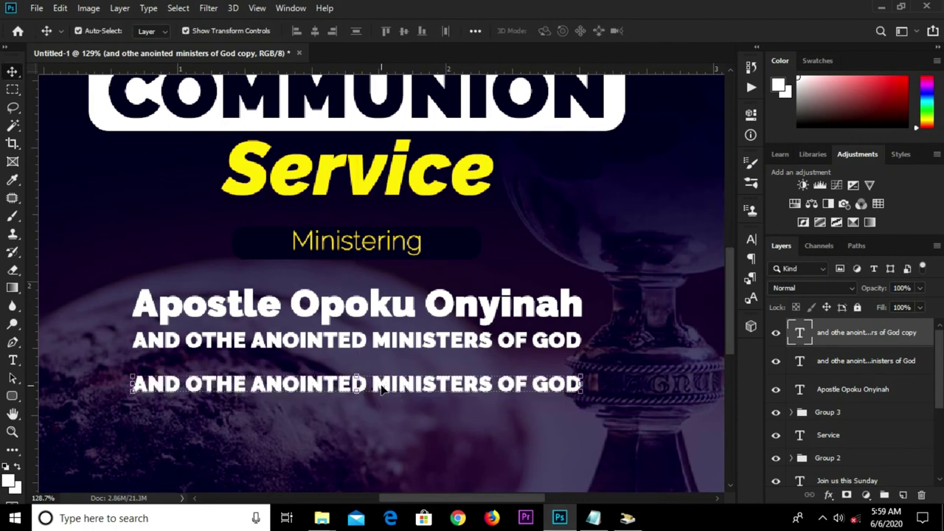
pyautogui.hotkey('shift', 'Down')
pyautogui.hotkey('shift', 'Down')
pyautogui.hotkey('shift', 'Down')
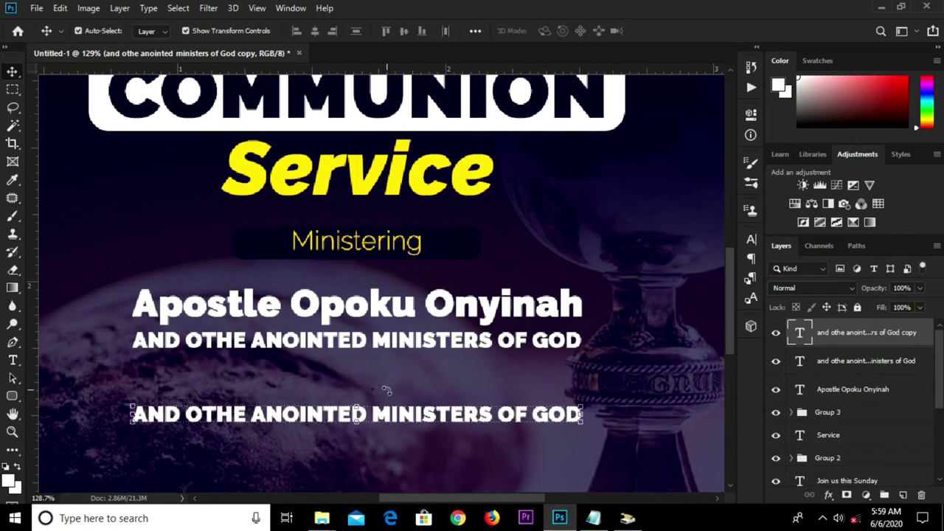
# Step: Change the copied line's text to '07.06.2020' and set it to 18 pt
pyautogui.press('t')
pyautogui.click(387, 413)
pyautogui.hotkey('ctrl', 'a')
pyautogui.write('07.06.2020')
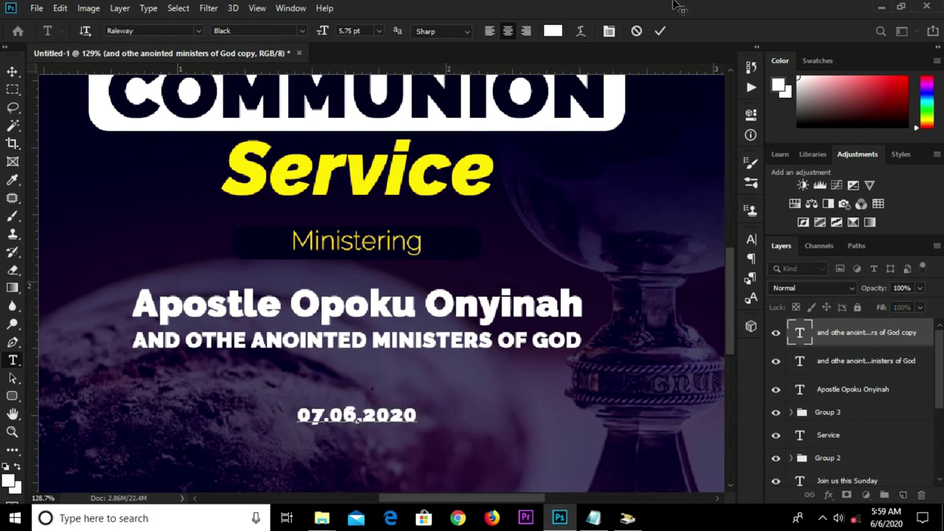
pyautogui.click(662, 35)
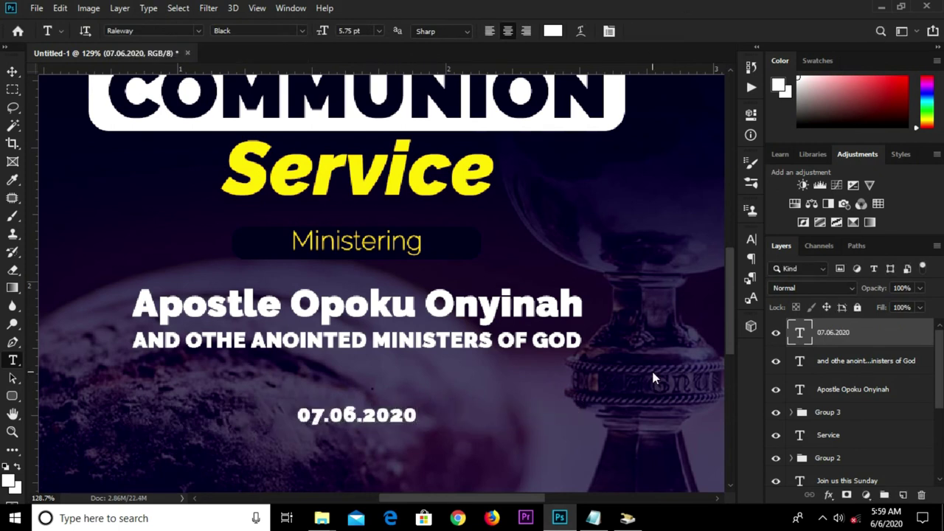
pyautogui.click(750, 241)
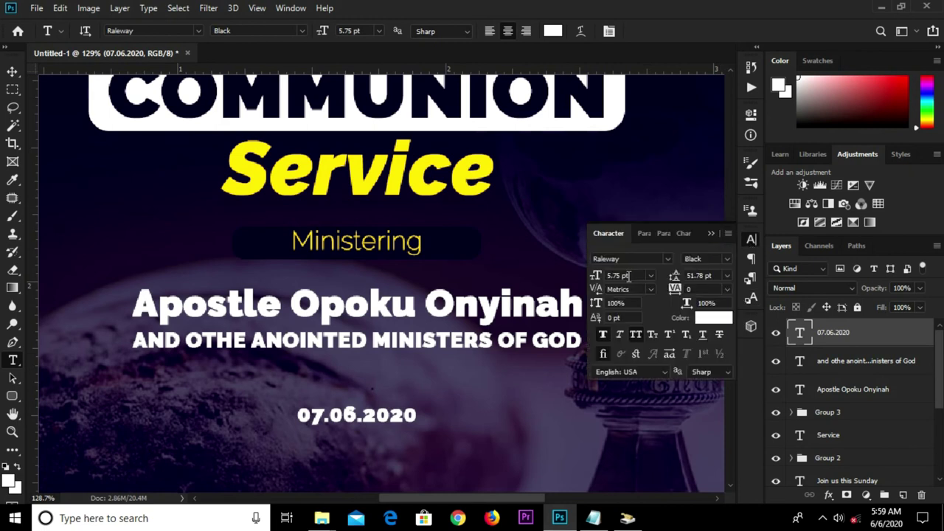
pyautogui.moveTo(631, 276); pyautogui.dragTo(612, 278)
pyautogui.write('18')
pyautogui.press('Return')
pyautogui.click(711, 233)
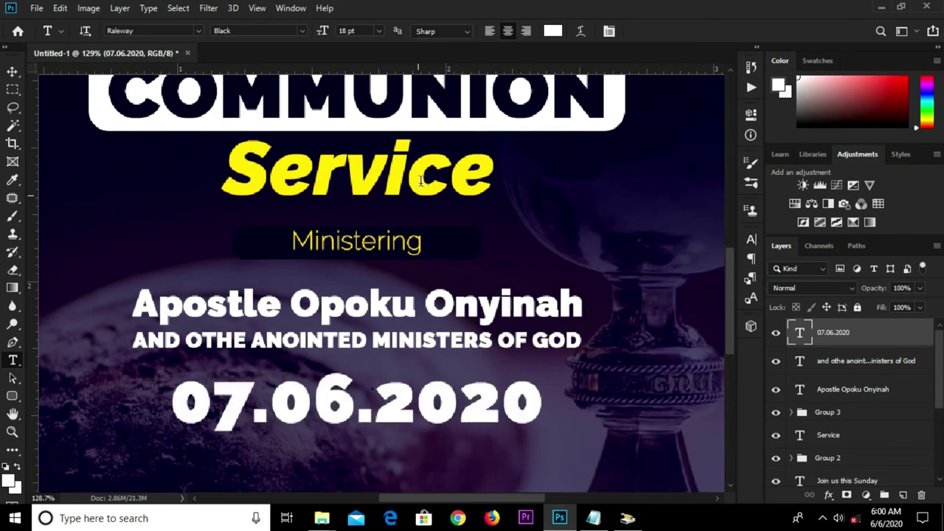
# Step: Fit the flyer on screen and nudge the date line slightly down
pyautogui.hotkey('ctrl', '0')
pyautogui.press('v')
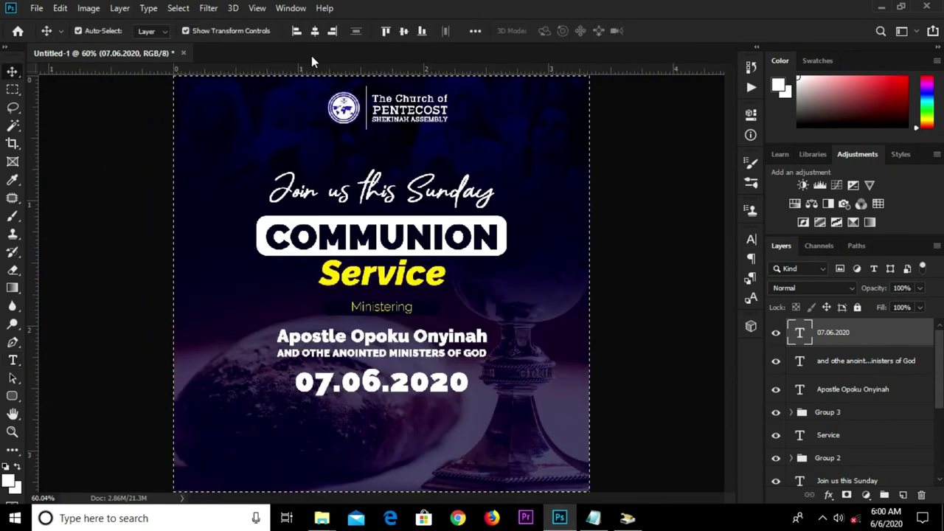
pyautogui.hotkey('ctrl', 'd')
pyautogui.press('Down')
pyautogui.press('Down')
pyautogui.press('Down')
pyautogui.press('Down')
pyautogui.press('Down')
pyautogui.press('Down')
pyautogui.press('Down')
pyautogui.press('Down')
pyautogui.press('Down')
pyautogui.press('Down')
pyautogui.press('Down')
pyautogui.press('Down')
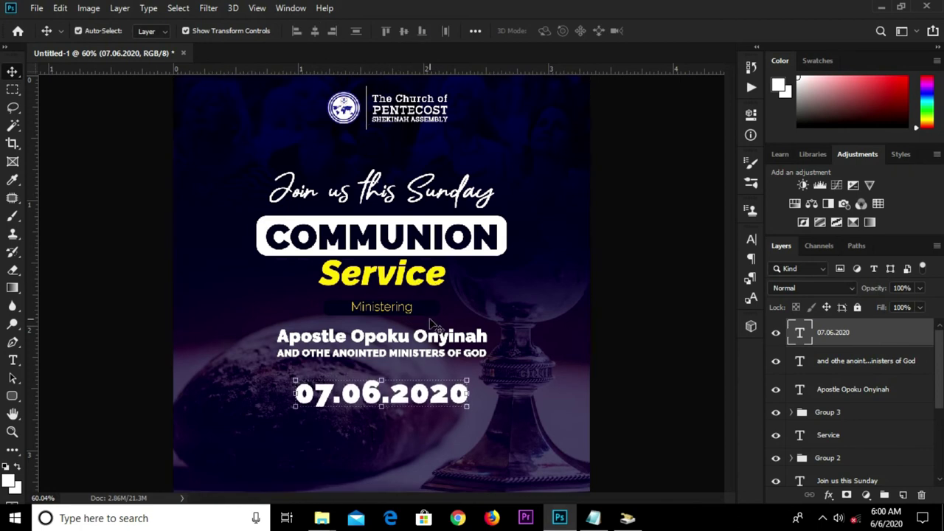
pyautogui.click(617, 356)
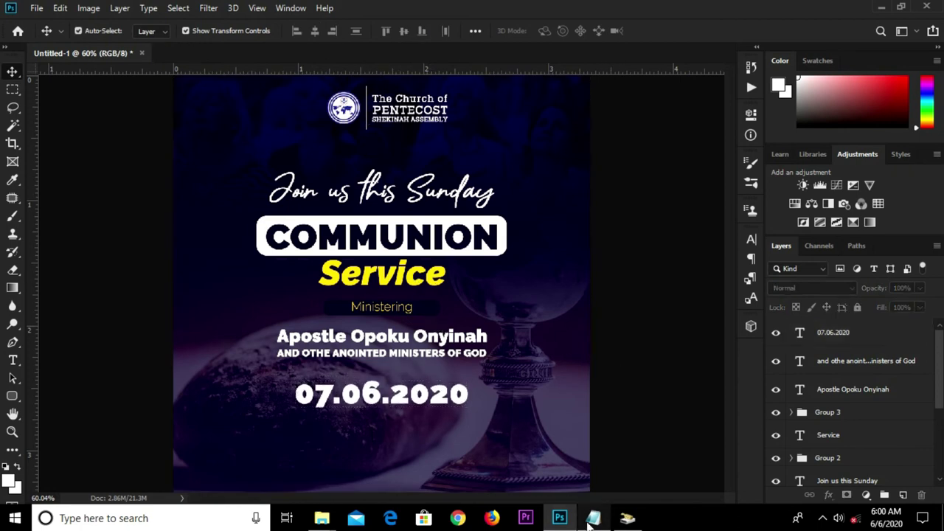
# Step: Copy the 'Shekinah Temple Opposite St. Paul' line from the Notepad notes
pyautogui.click(594, 520)
pyautogui.moveTo(408, 334); pyautogui.dragTo(206, 334)
pyautogui.rightClick(229, 336)
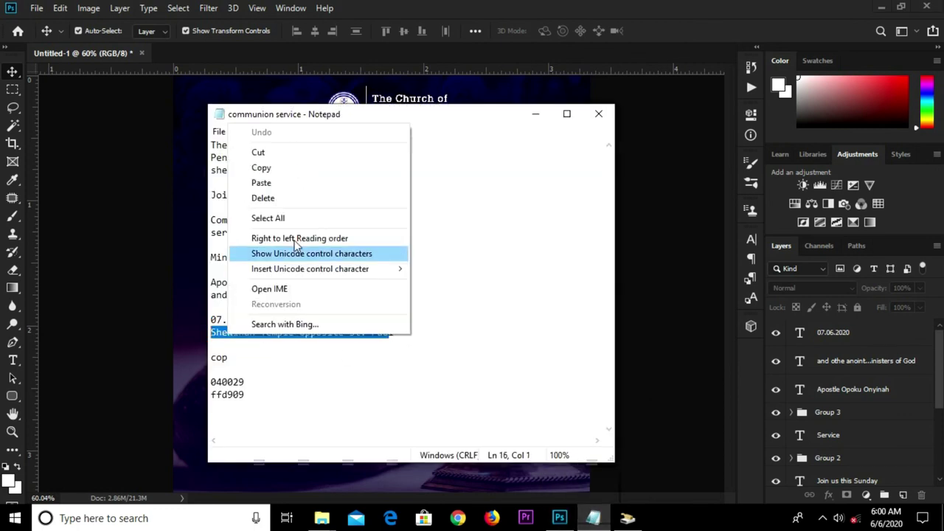
pyautogui.click(288, 169)
pyautogui.click(152, 215)
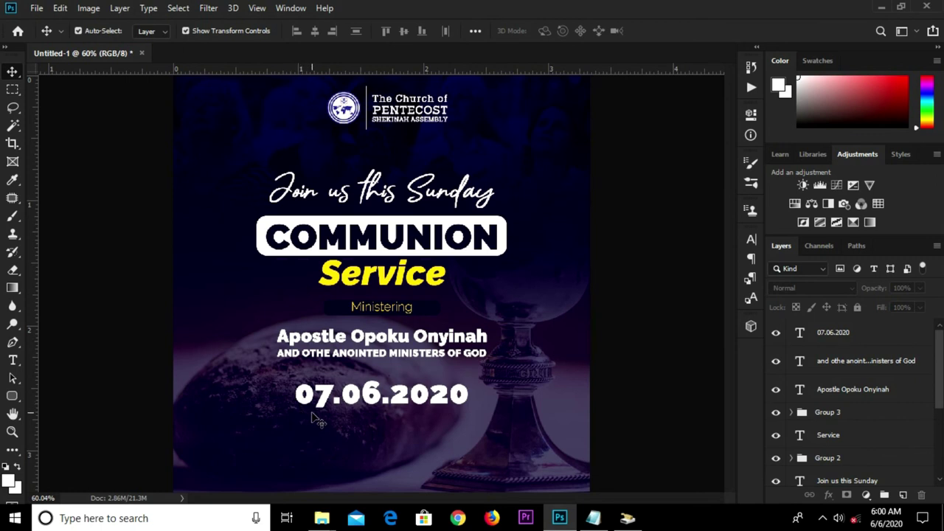
pyautogui.press('t')
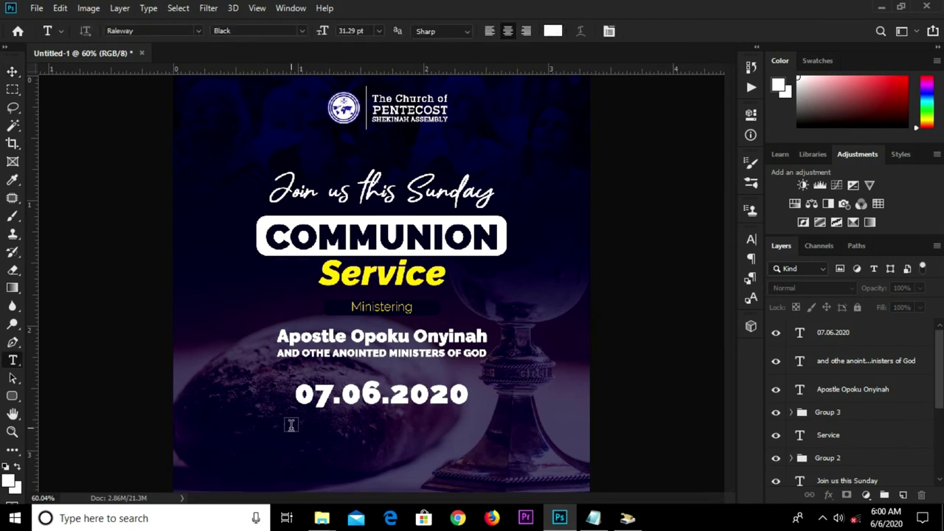
# Step: Add an 8 pt text layer below the date and paste the venue line into it
pyautogui.click(290, 426)
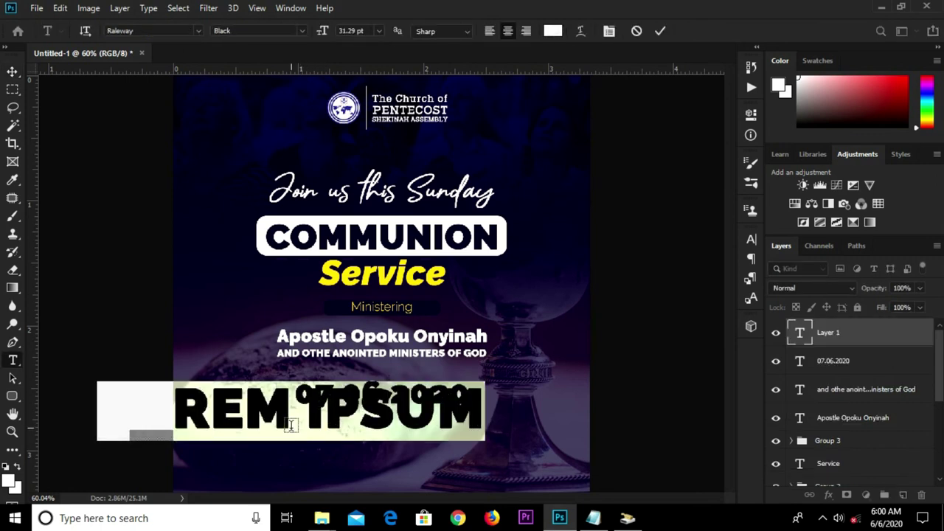
pyautogui.click(378, 32)
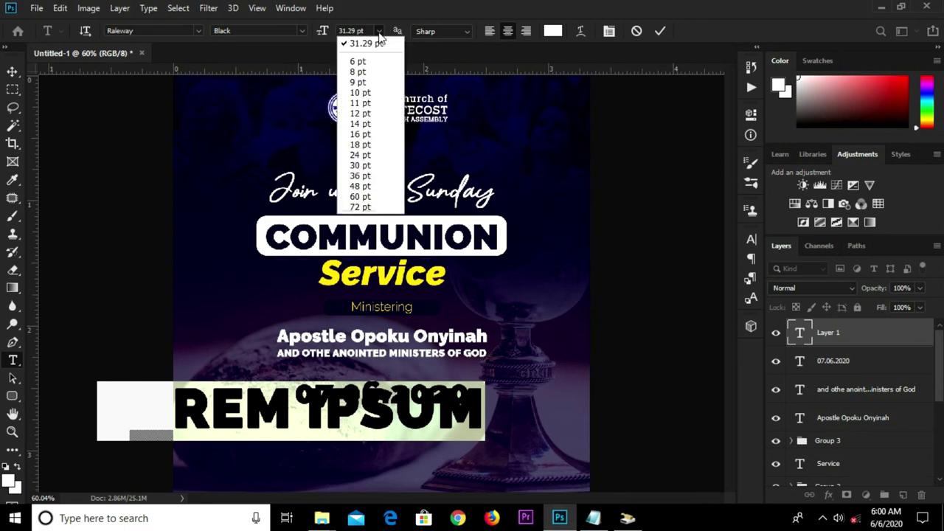
pyautogui.click(359, 72)
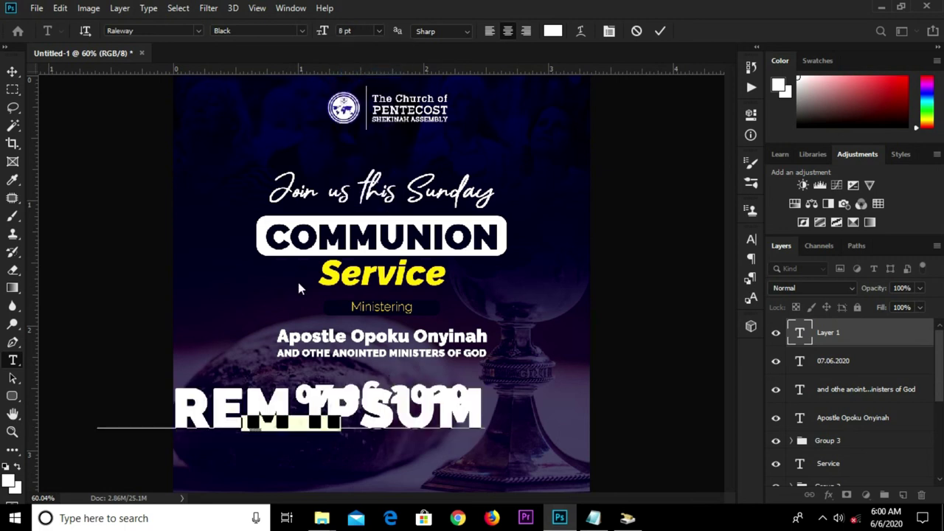
pyautogui.hotkey('ctrl', 'a')
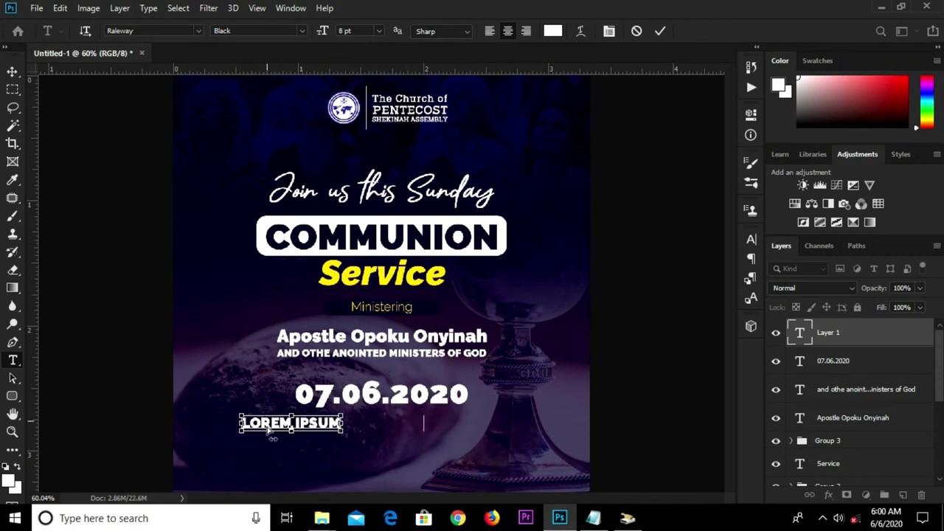
pyautogui.hotkey('ctrl', 'v')
pyautogui.click(659, 37)
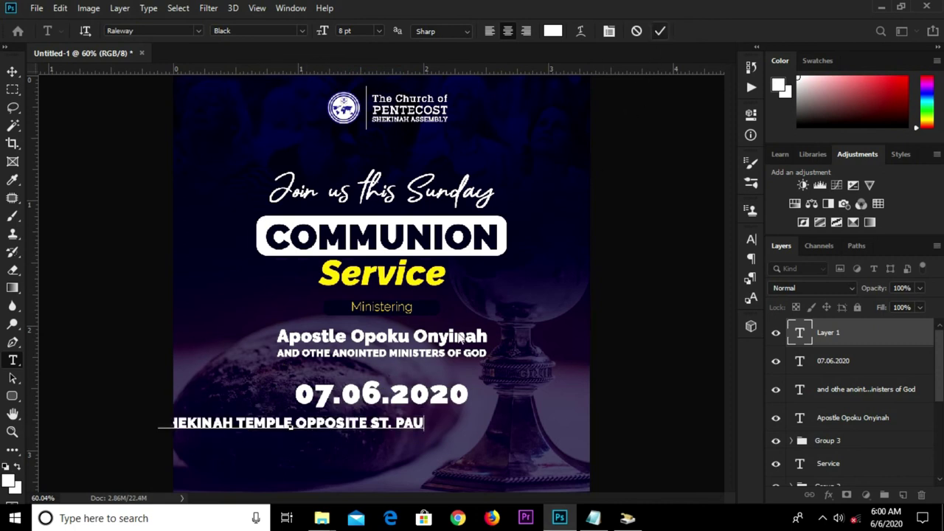
# Step: Centre the venue line horizontally on the flyer and turn off All Caps
pyautogui.press('v')
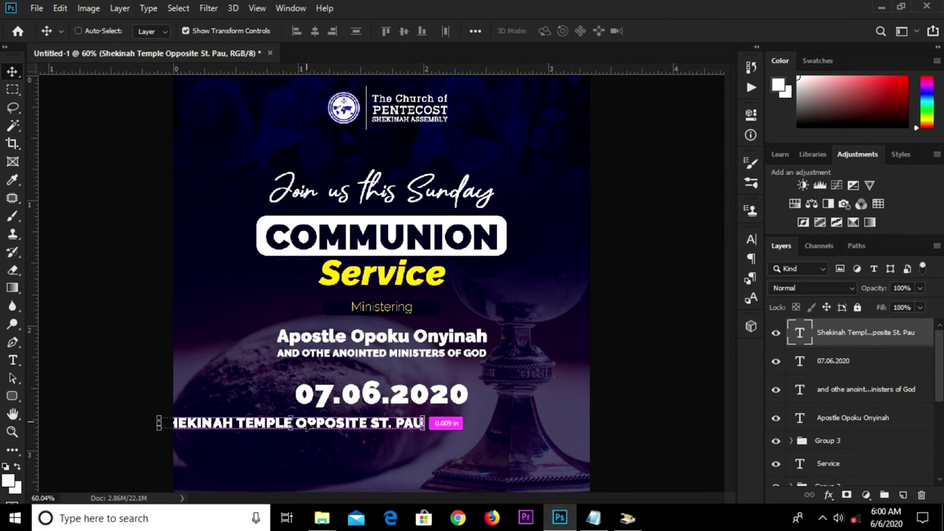
pyautogui.hotkey('ctrl', 'a')
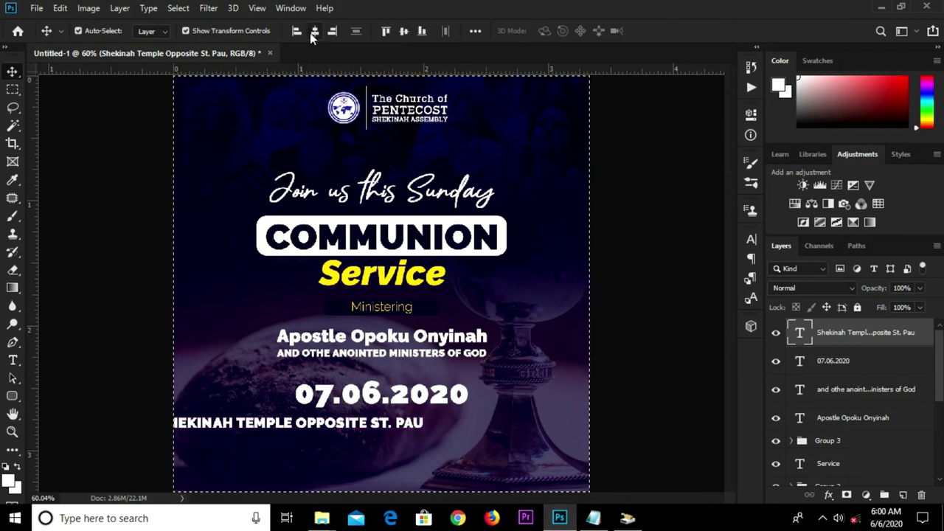
pyautogui.click(315, 31)
pyautogui.hotkey('ctrl', 'd')
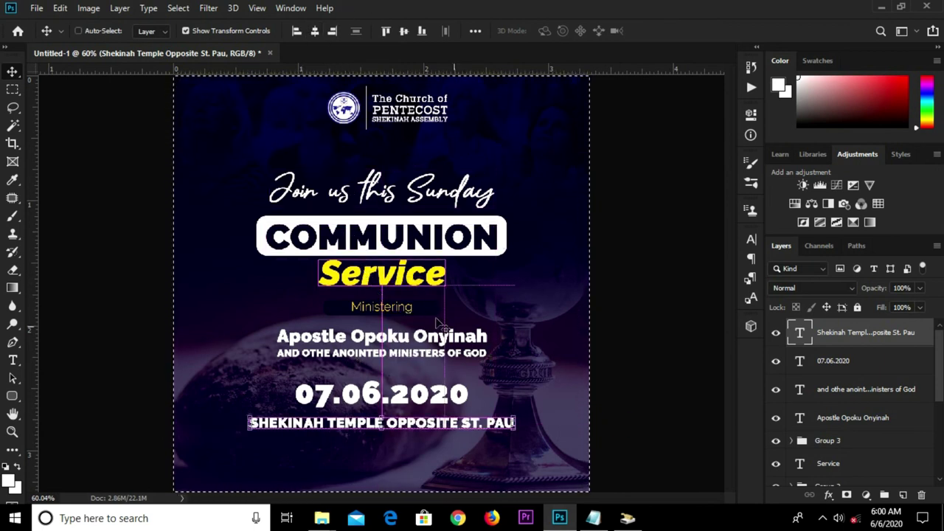
pyautogui.click(751, 239)
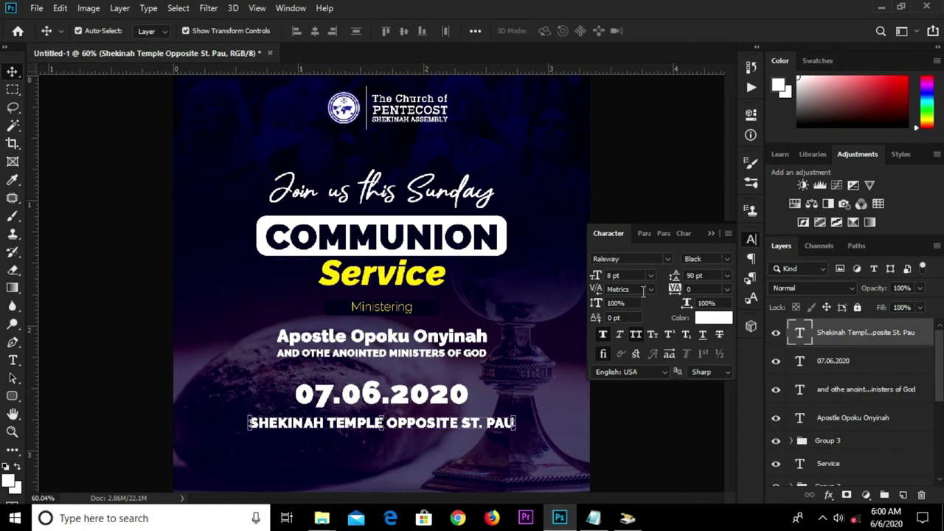
pyautogui.click(636, 335)
pyautogui.click(710, 234)
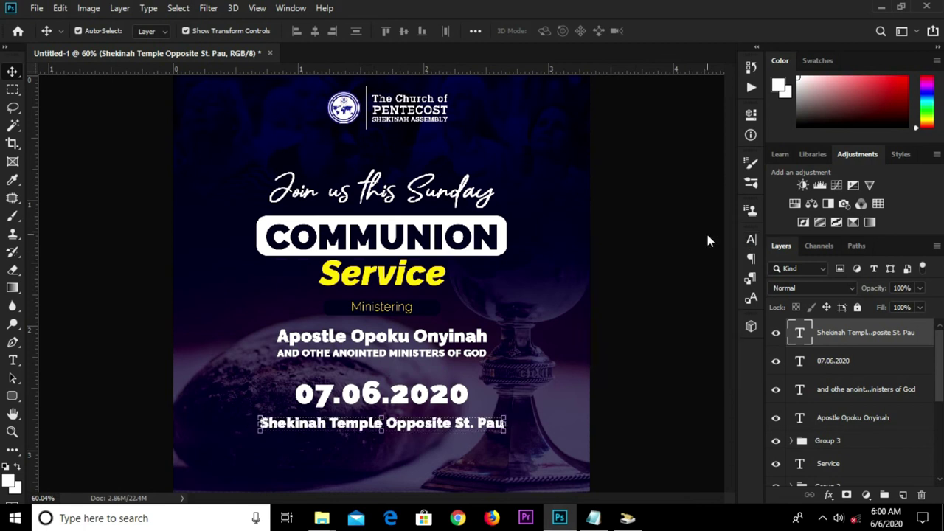
# Step: Add the missing 'l' to the venue text and nudge the line slightly upward
pyautogui.scroll(5, 486, 413)
pyautogui.doubleClick(508, 420)
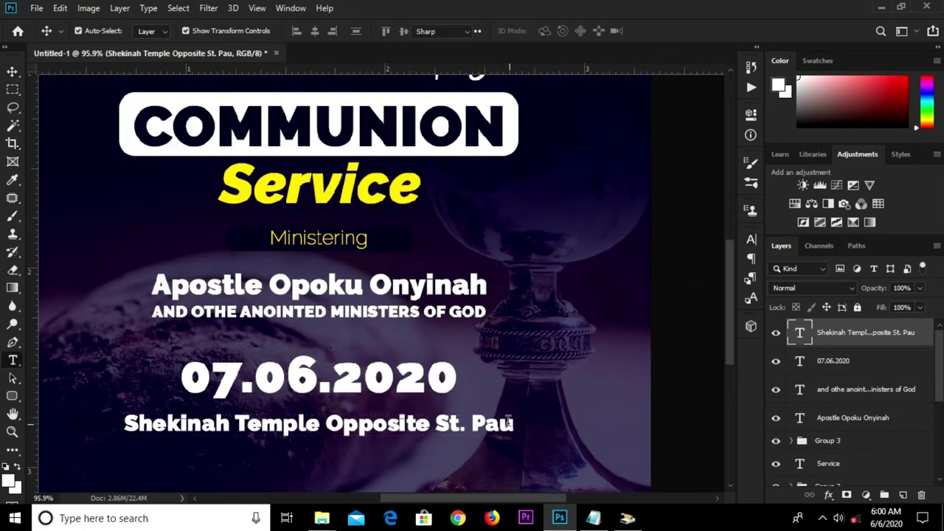
pyautogui.write('l')
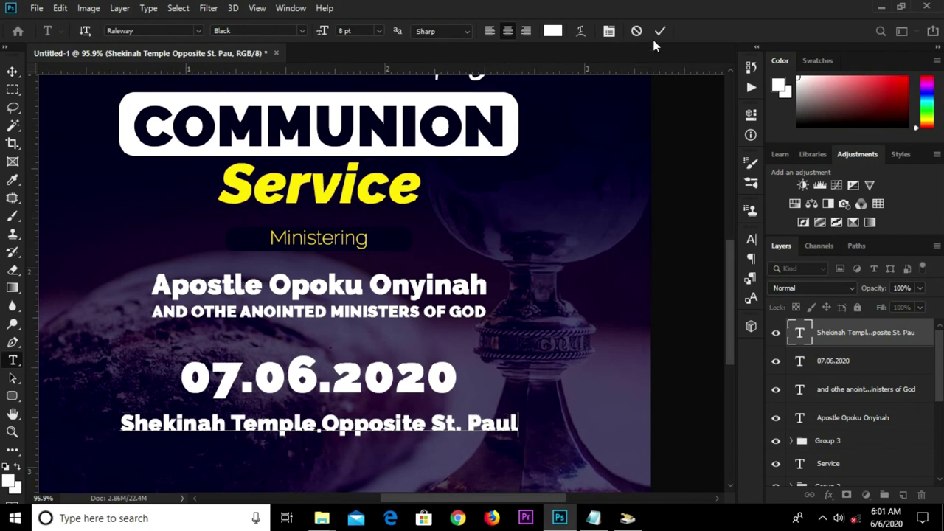
pyautogui.click(554, 198)
pyautogui.scroll(-5, 499, 288)
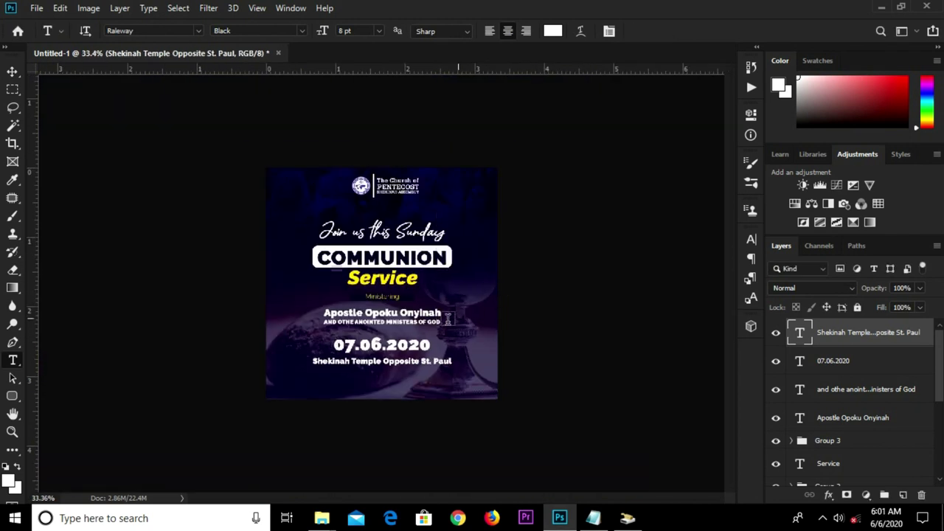
pyautogui.press('v')
pyautogui.scroll(2, 420, 330)
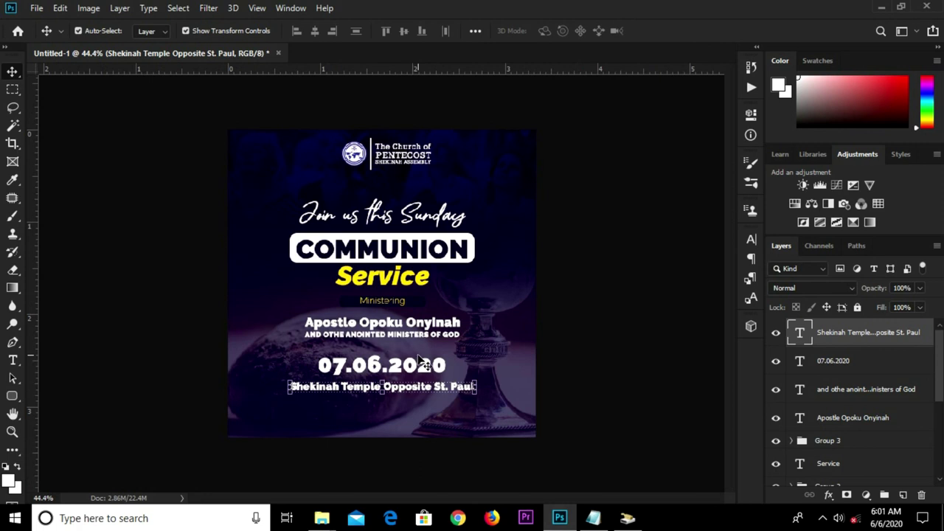
pyautogui.hotkey('shift', 'Up')
pyautogui.hotkey('shift', 'Up')
pyautogui.click(583, 328)
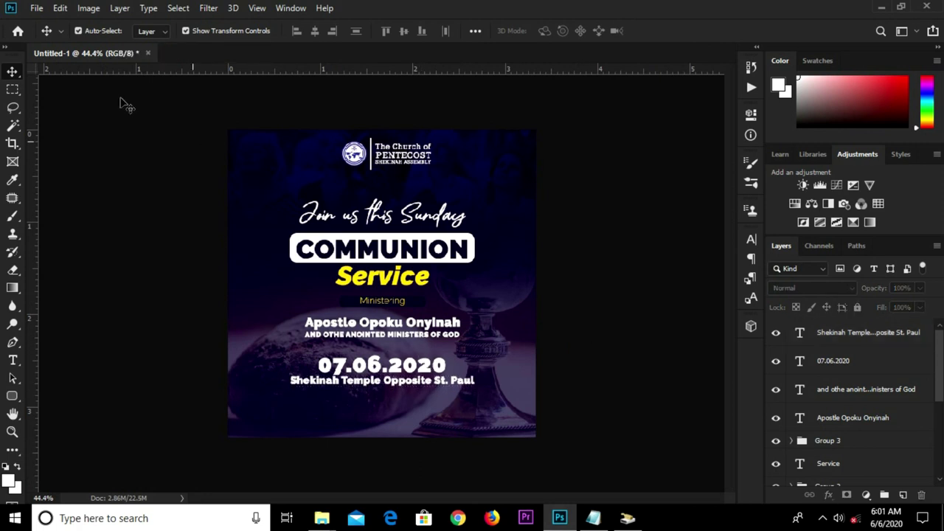
pyautogui.click(37, 8)
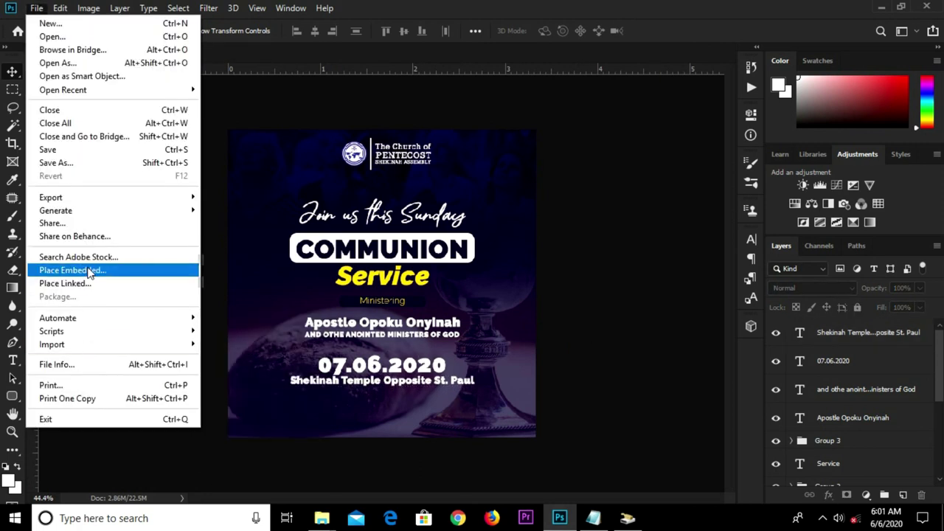
# Step: Place the social icons png as an embedded image at the bottom centre of the flyer
pyautogui.click(87, 270)
pyautogui.click(407, 117)
pyautogui.click(354, 309)
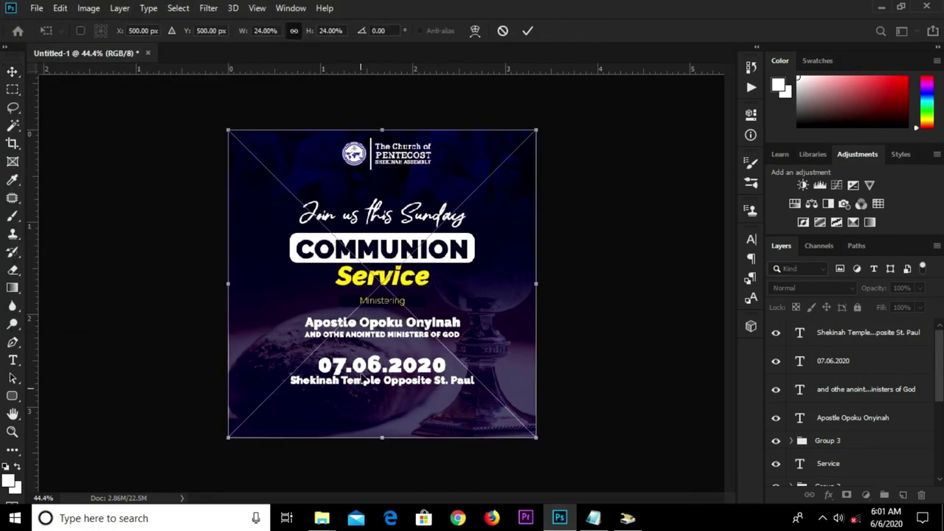
pyautogui.moveTo(385, 392); pyautogui.dragTo(384, 415)
pyautogui.moveTo(377, 344); pyautogui.dragTo(352, 428)
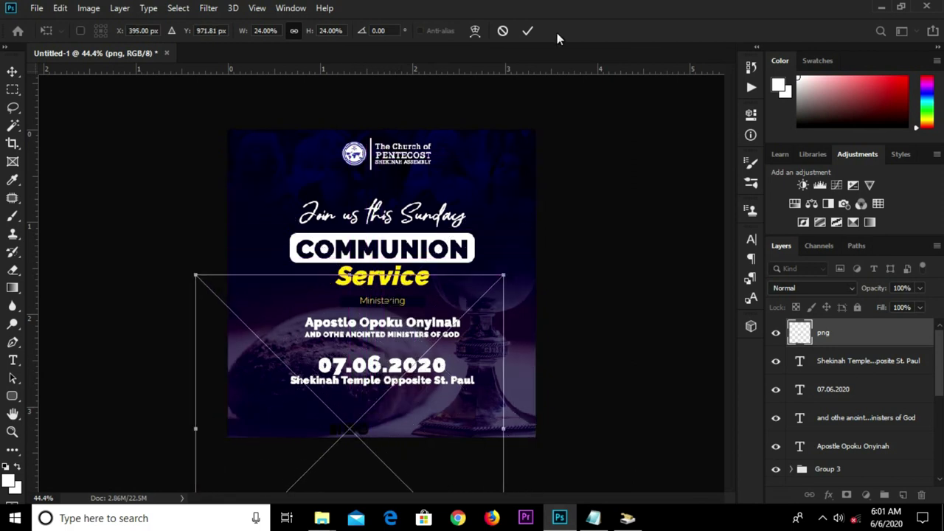
pyautogui.click(529, 31)
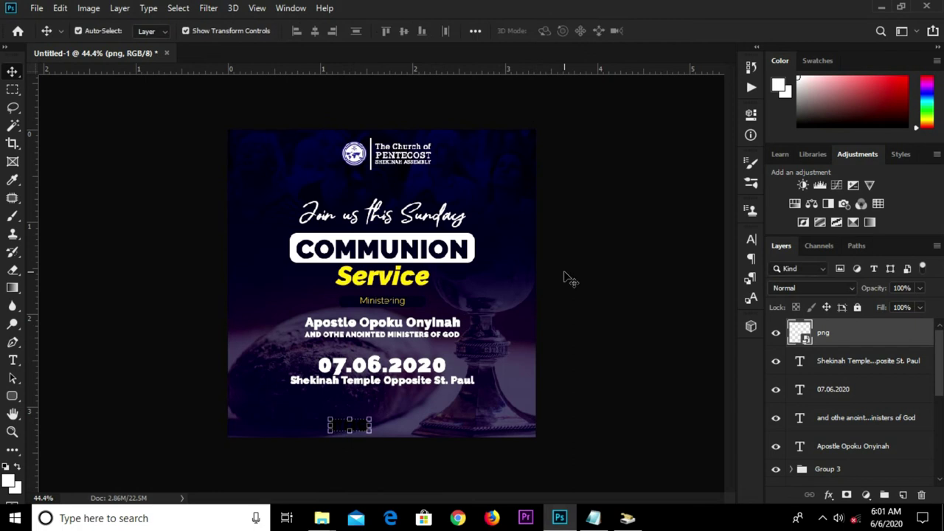
# Step: Tint the icons yellow with a #ffd909 Color Overlay layer style
pyautogui.click(829, 496)
pyautogui.press('Escape')
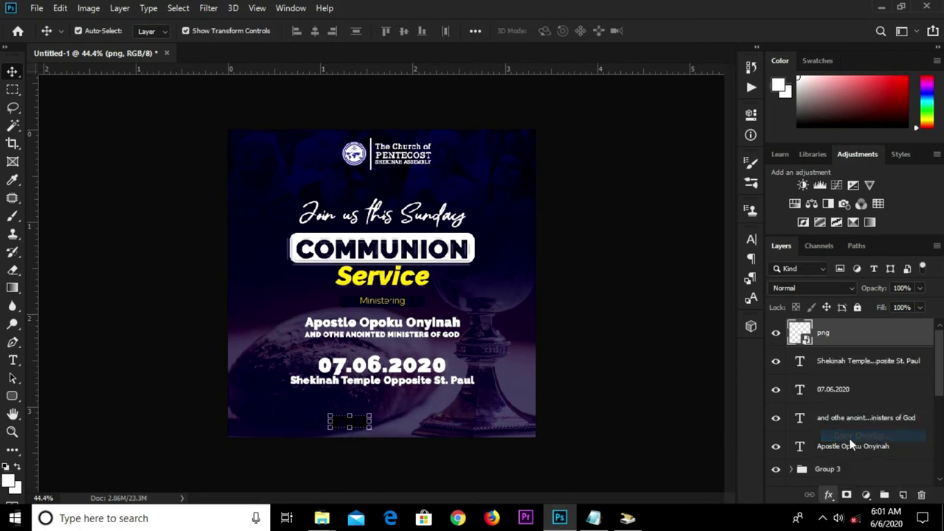
pyautogui.click(700, 222)
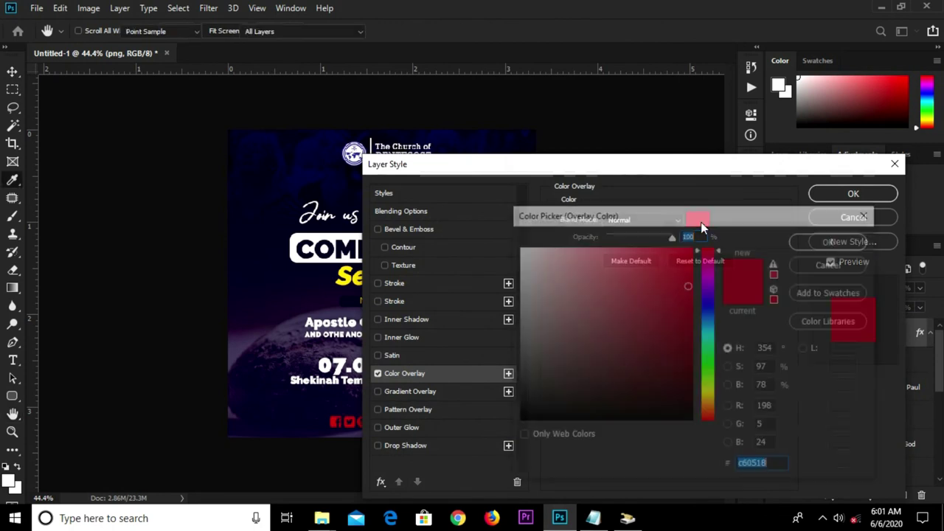
pyautogui.click(349, 276)
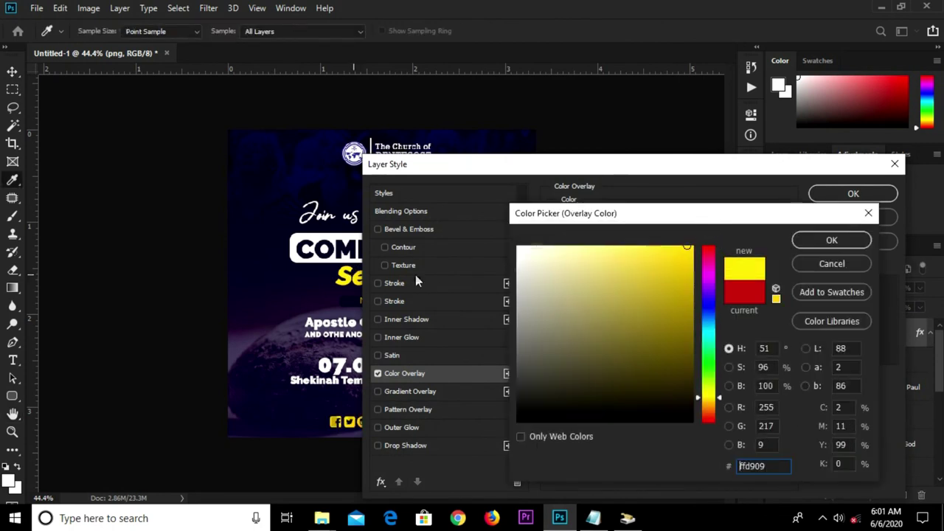
pyautogui.click(830, 242)
pyautogui.click(853, 193)
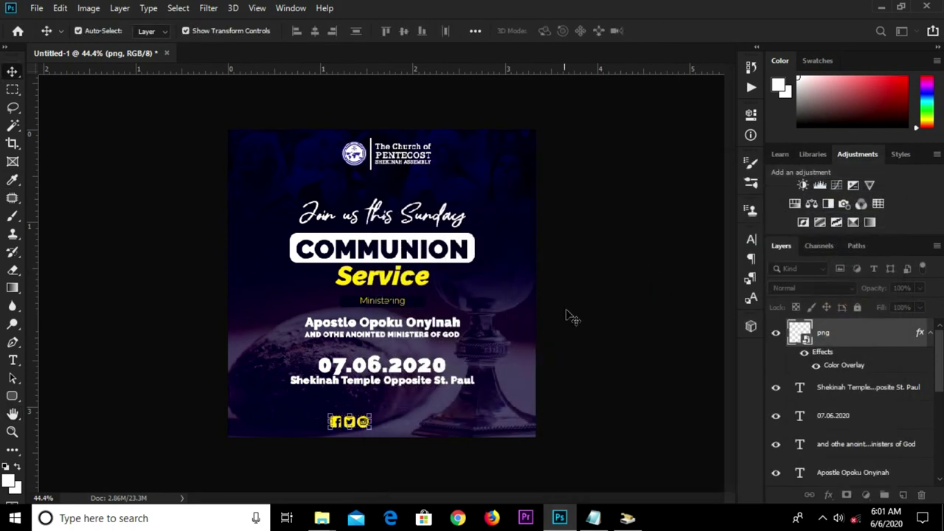
# Step: Copy the word 'cop' from the Notepad notes
pyautogui.click(593, 518)
pyautogui.moveTo(235, 357); pyautogui.dragTo(201, 358)
pyautogui.rightClick(211, 359)
pyautogui.click(270, 194)
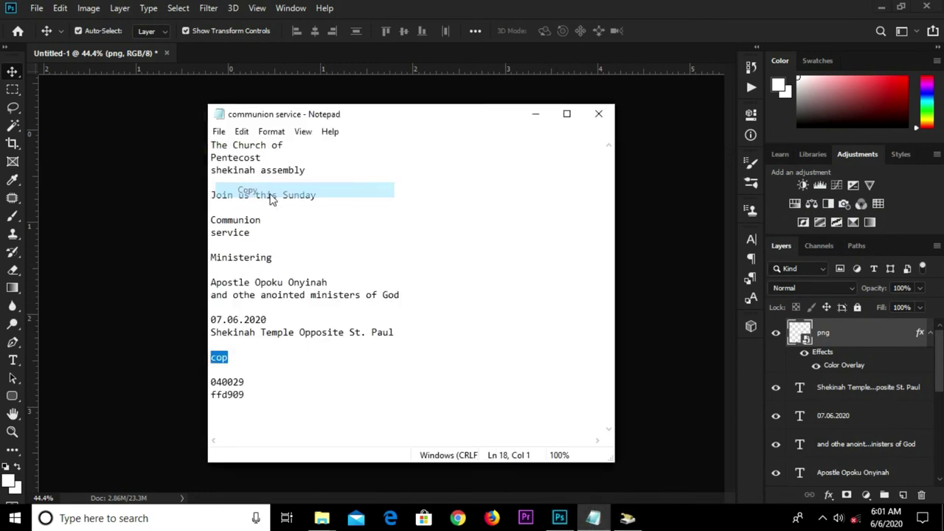
pyautogui.click(139, 285)
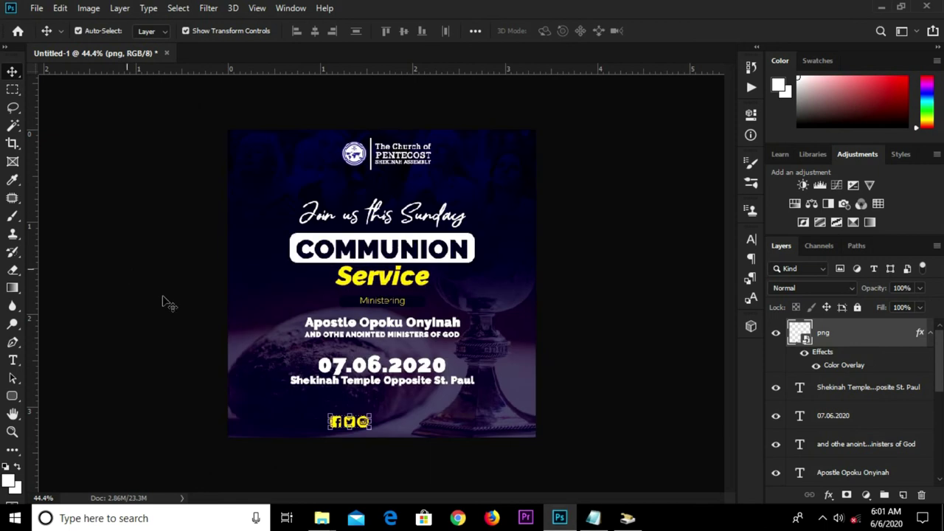
# Step: Type 'cop' as 6 pt text beside the social icons
pyautogui.press('t')
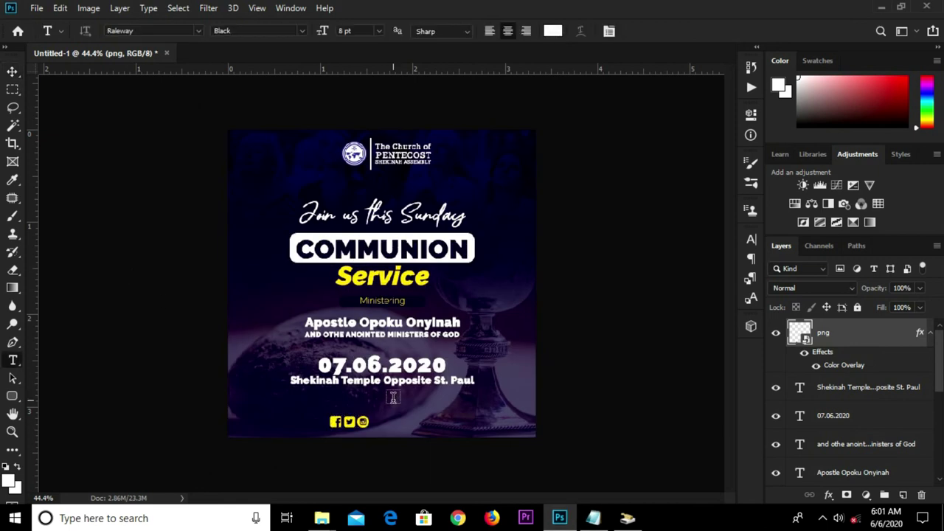
pyautogui.click(379, 31)
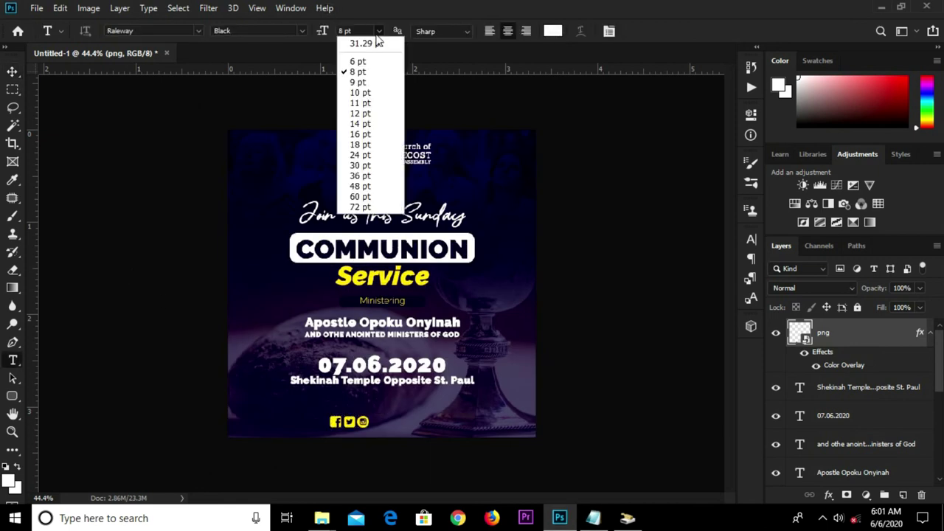
pyautogui.click(357, 62)
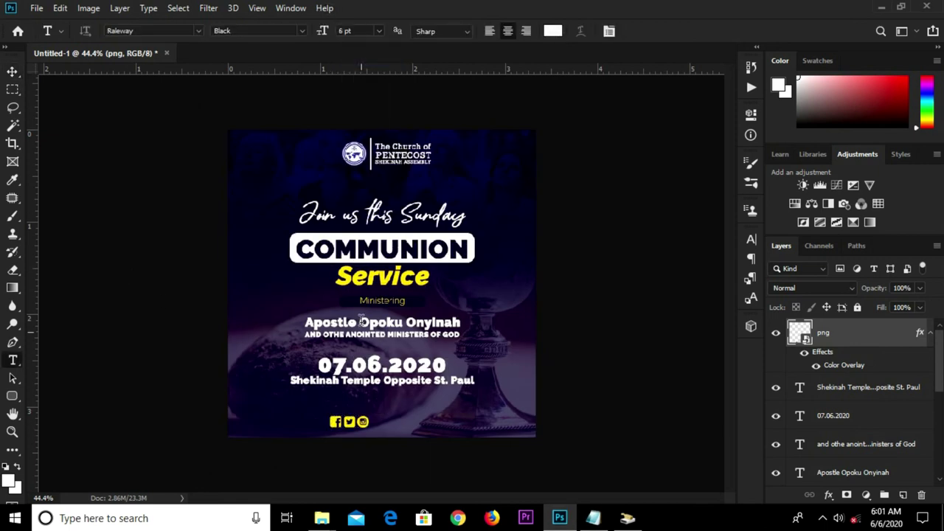
pyautogui.click(375, 425)
pyautogui.keyDown('alt'); pyautogui.scroll(3, 375, 425); pyautogui.keyUp('alt')
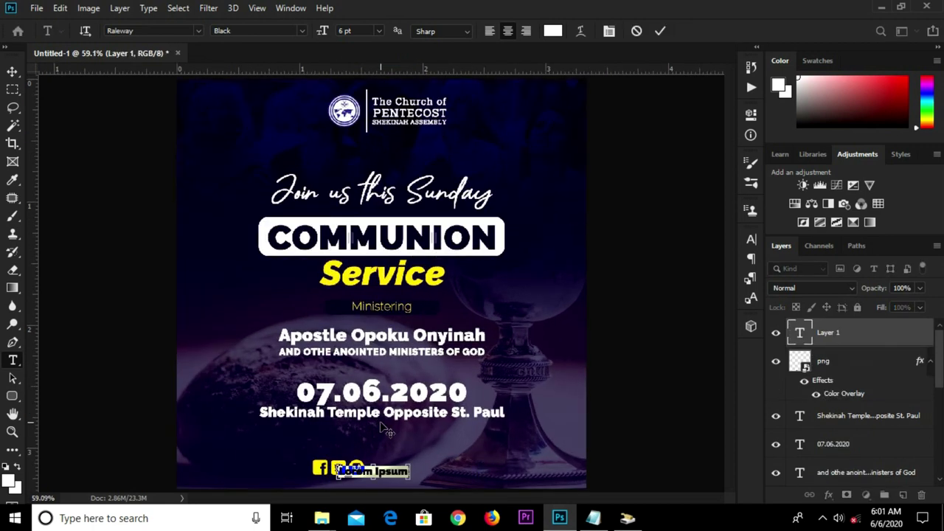
pyautogui.write('cop')
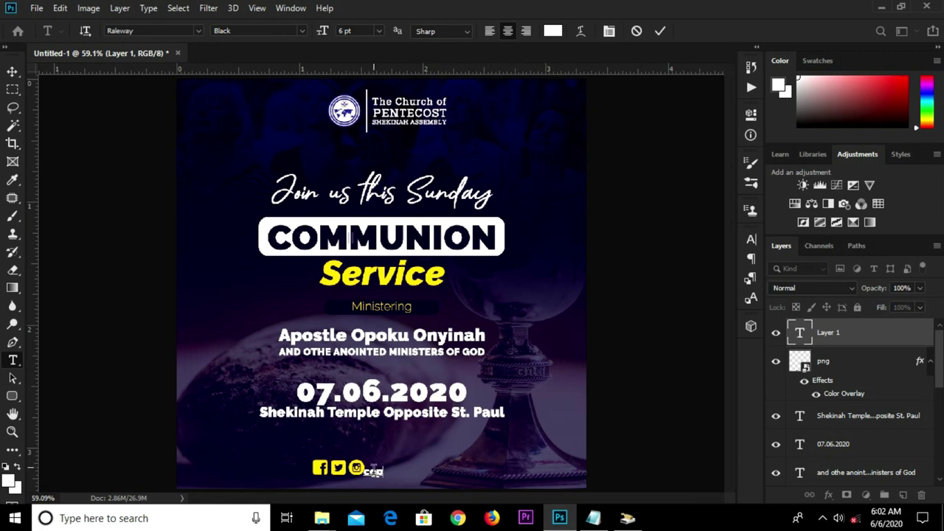
pyautogui.click(660, 30)
# Step: Scale the cop text up slightly with Free Transform and fit the flyer in the window
pyautogui.keyDown('alt'); pyautogui.scroll(-1, 381, 266); pyautogui.keyUp('alt')
pyautogui.press('v')
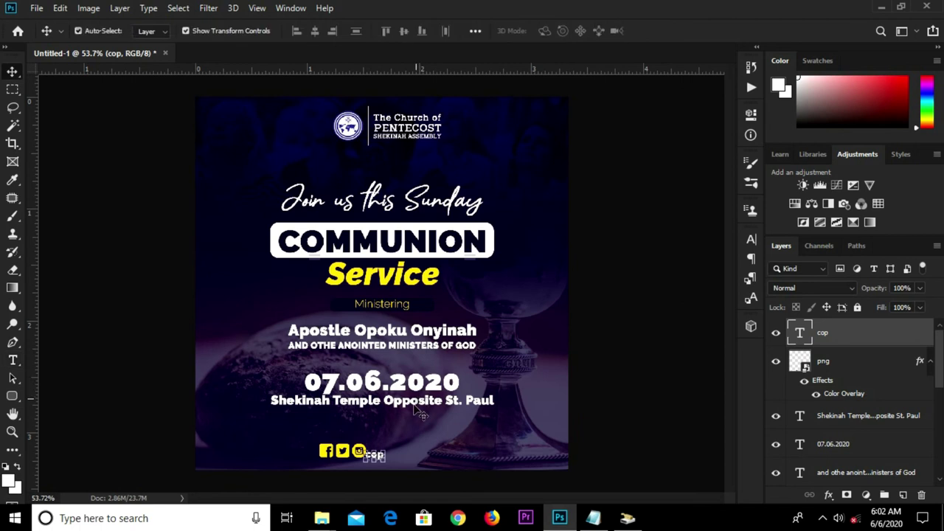
pyautogui.keyDown('alt'); pyautogui.scroll(4, 376, 456); pyautogui.keyUp('alt')
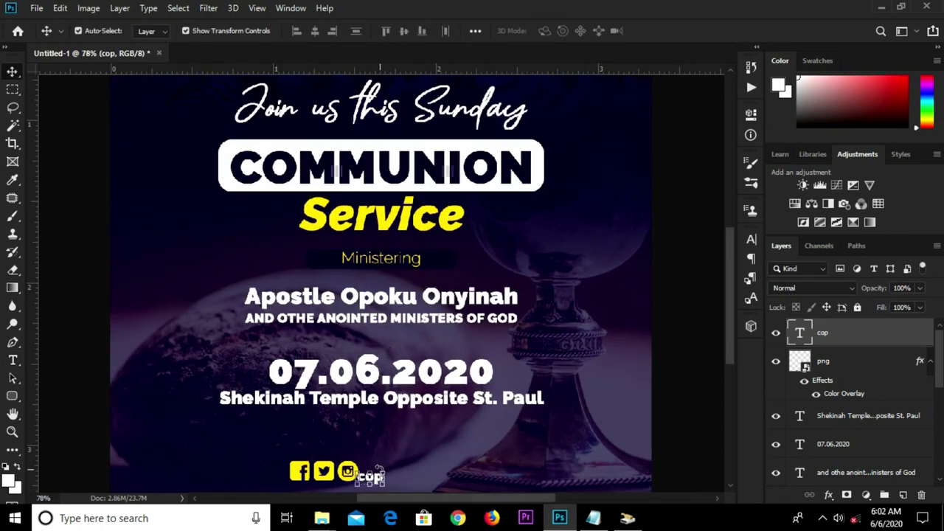
pyautogui.hotkey('ctrl', 't')
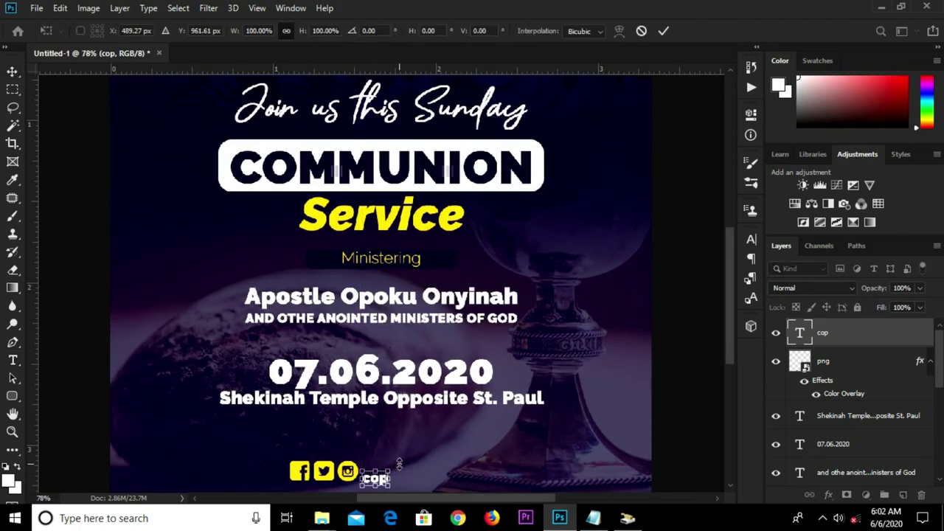
pyautogui.doubleClick(392, 467)
pyautogui.hotkey('ctrl', 't')
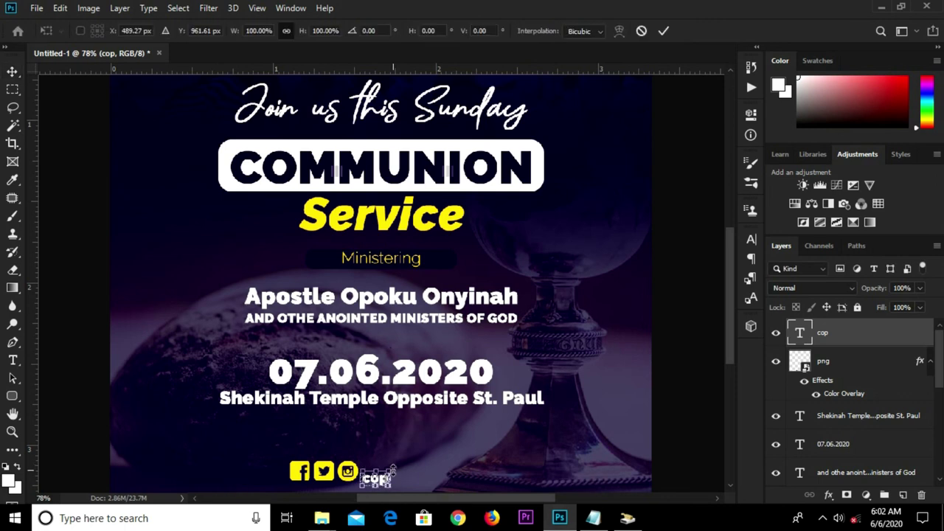
pyautogui.moveTo(391, 465)
pyautogui.mouseDown()
pyautogui.moveTo(399, 467)
pyautogui.moveTo(392, 457)
pyautogui.mouseUp()
pyautogui.press('Return')
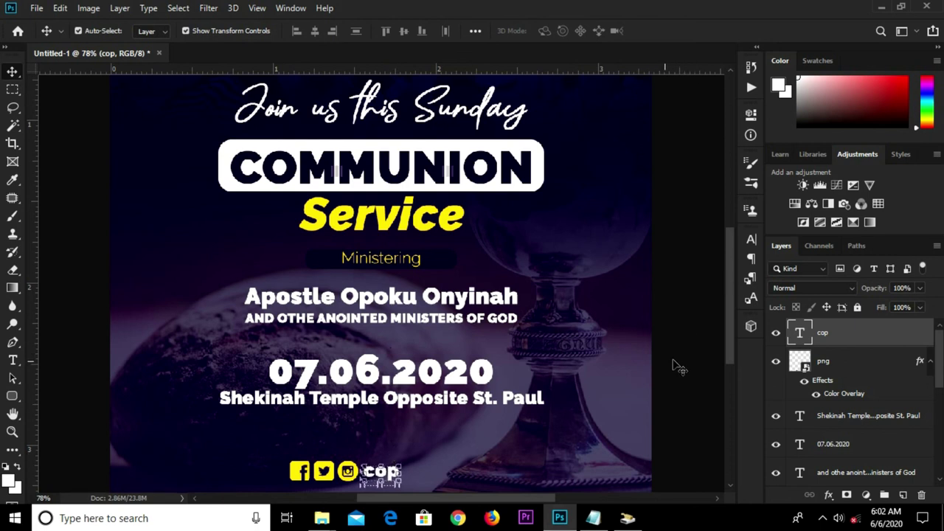
pyautogui.hotkey('ctrl', 't')
pyautogui.hotkey('ctrl', '-')
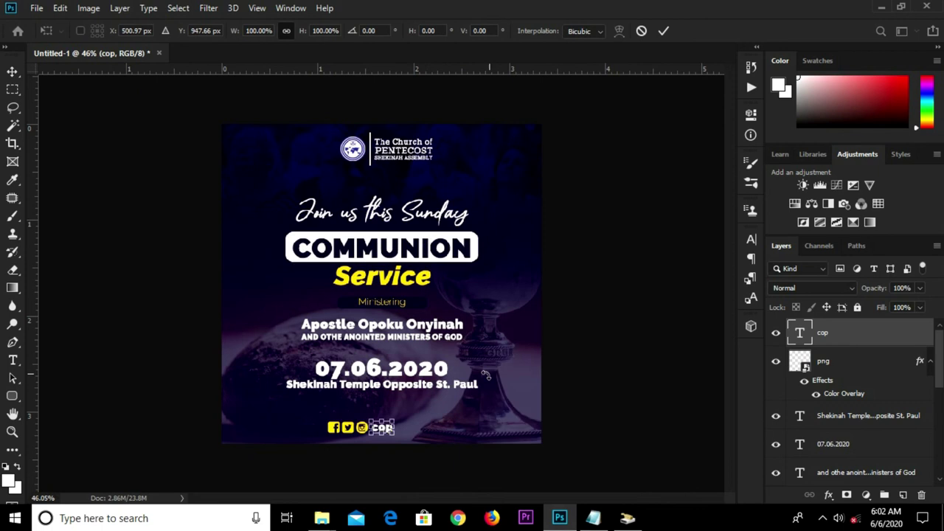
pyautogui.write('500')
pyautogui.press('Return')
pyautogui.hotkey('ctrl', '0')
# Step: Colour the cop text yellow by sampling the word Service
pyautogui.scroll(2, 366, 445)
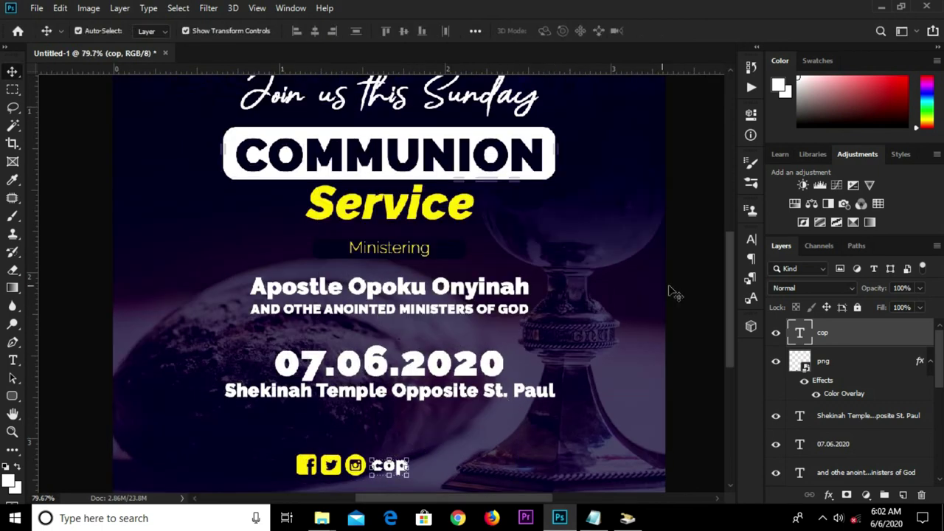
pyautogui.click(752, 241)
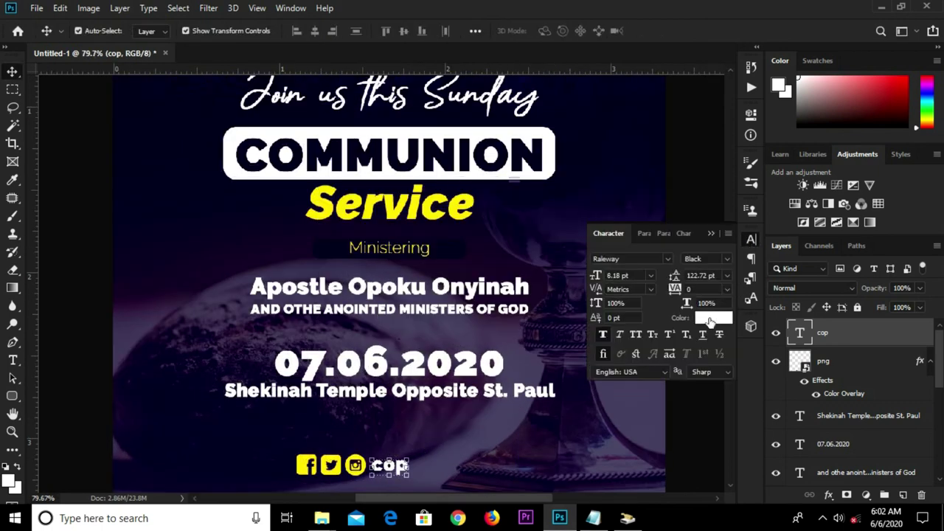
pyautogui.click(709, 320)
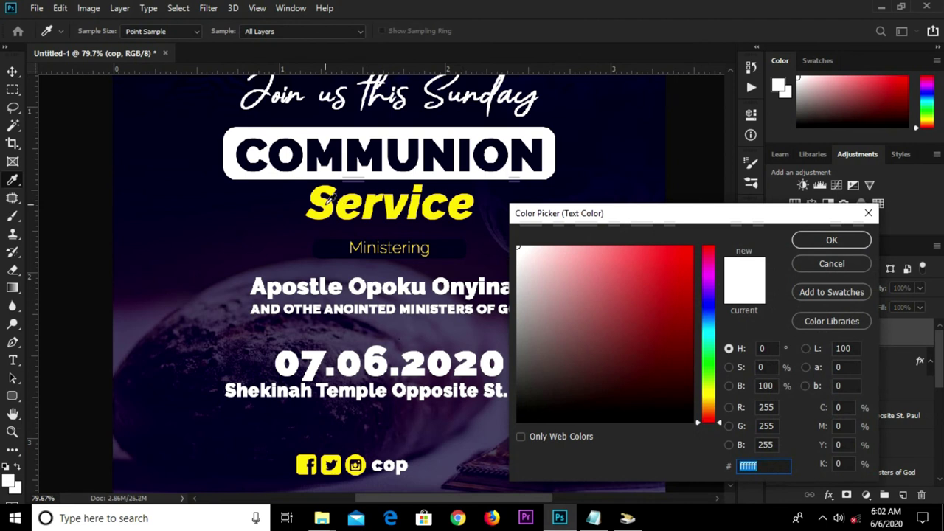
pyautogui.click(332, 198)
pyautogui.click(832, 240)
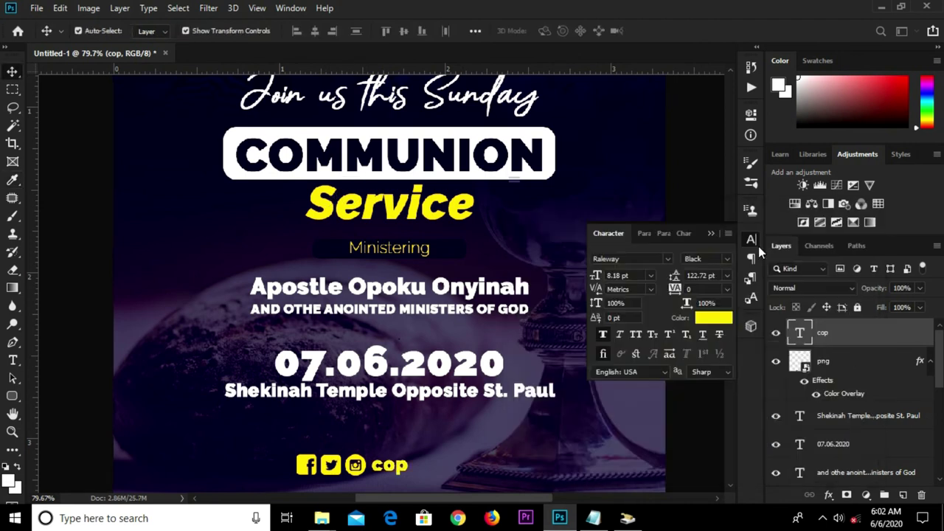
# Step: Group the cop text with the icons and centre the group horizontally on the flyer
pyautogui.keyDown('shift'); pyautogui.click(838, 363); pyautogui.keyUp('shift')
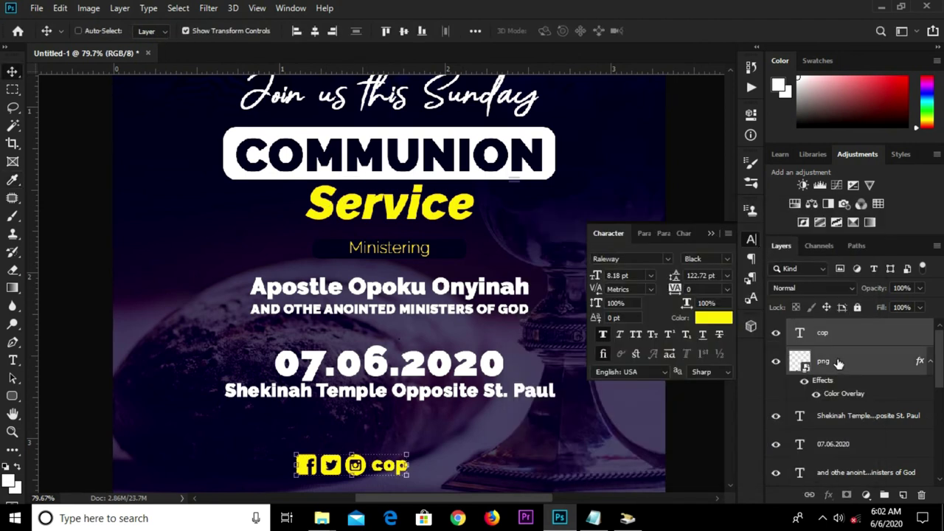
pyautogui.hotkey('ctrl', 'g')
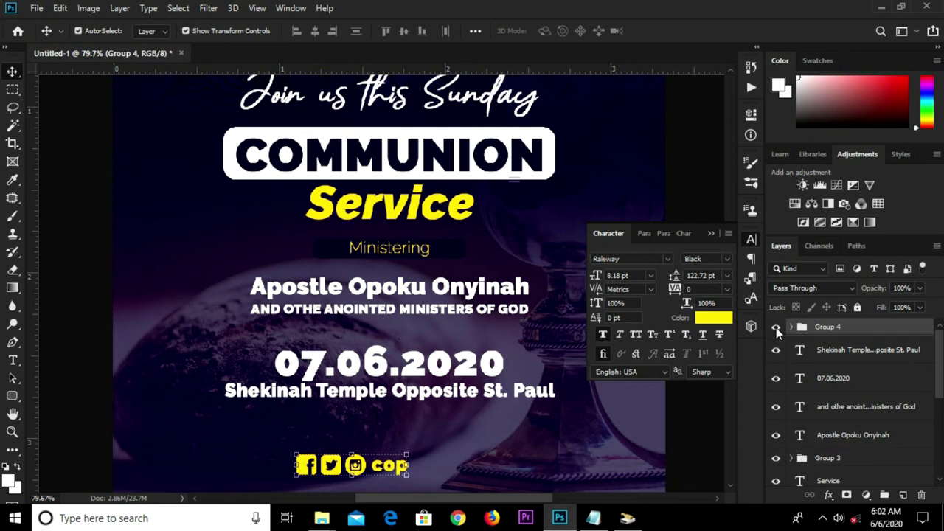
pyautogui.click(711, 235)
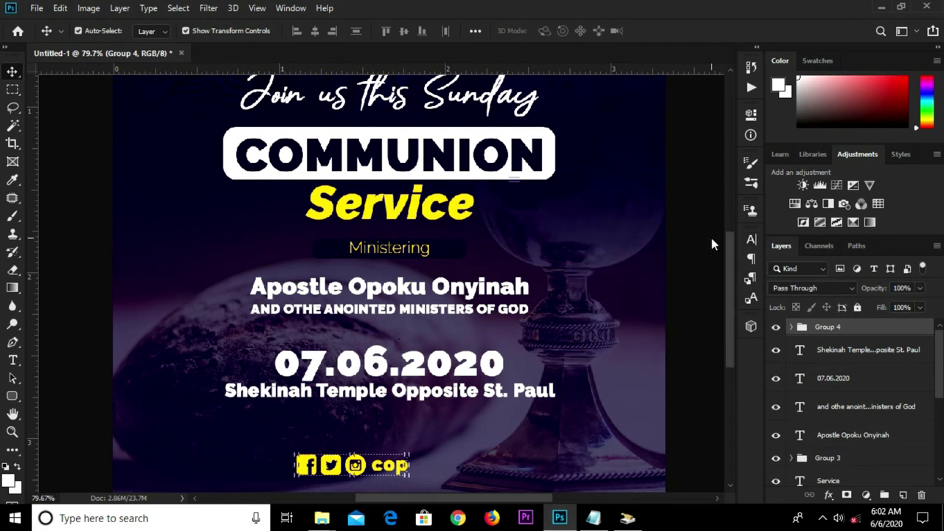
pyautogui.click(611, 253)
pyautogui.hotkey('ctrl', 'a')
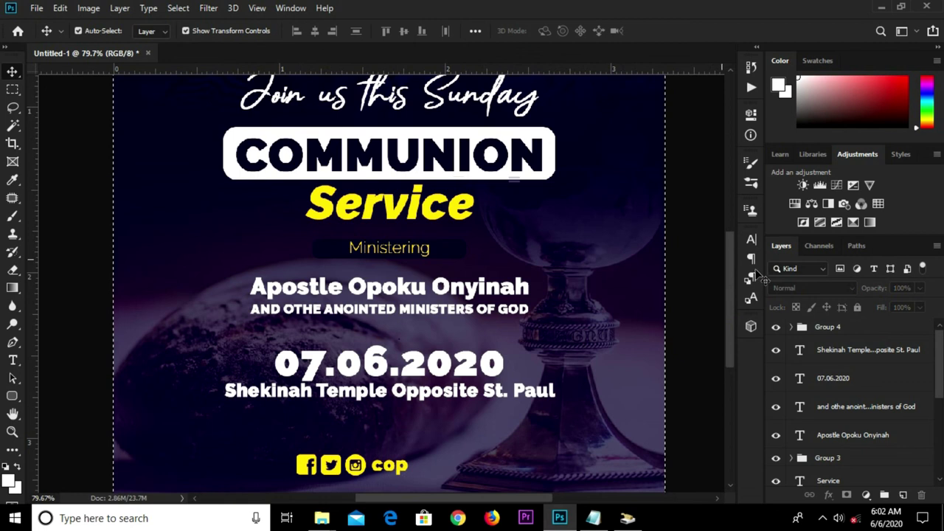
pyautogui.click(843, 327)
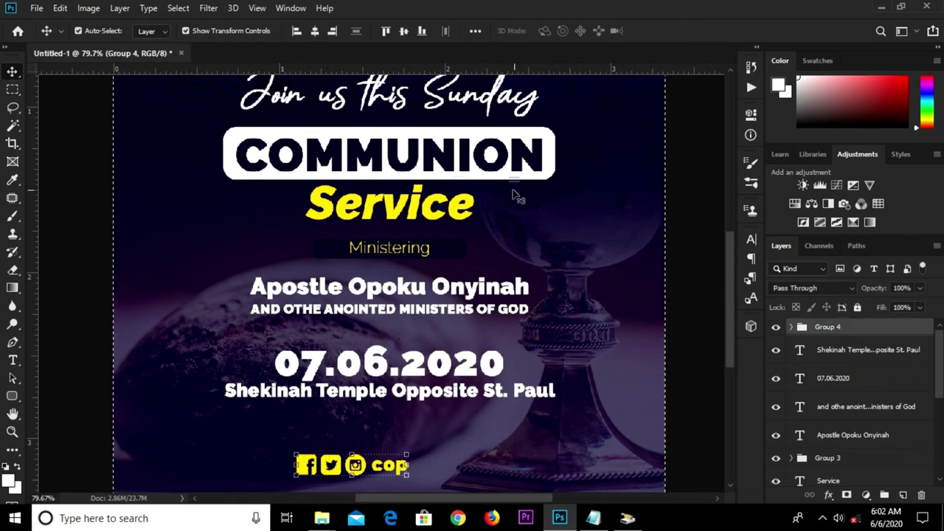
pyautogui.click(317, 31)
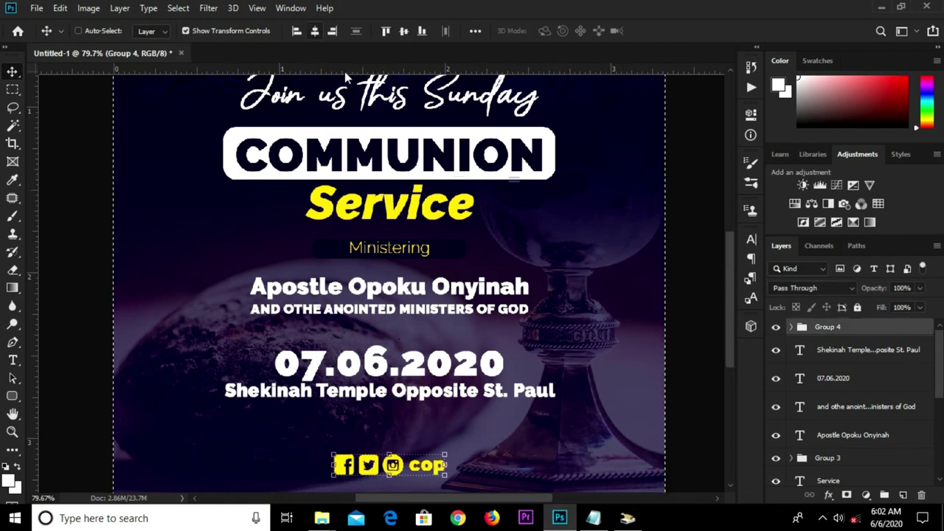
pyautogui.hotkey('ctrl', '0')
pyautogui.click(583, 273)
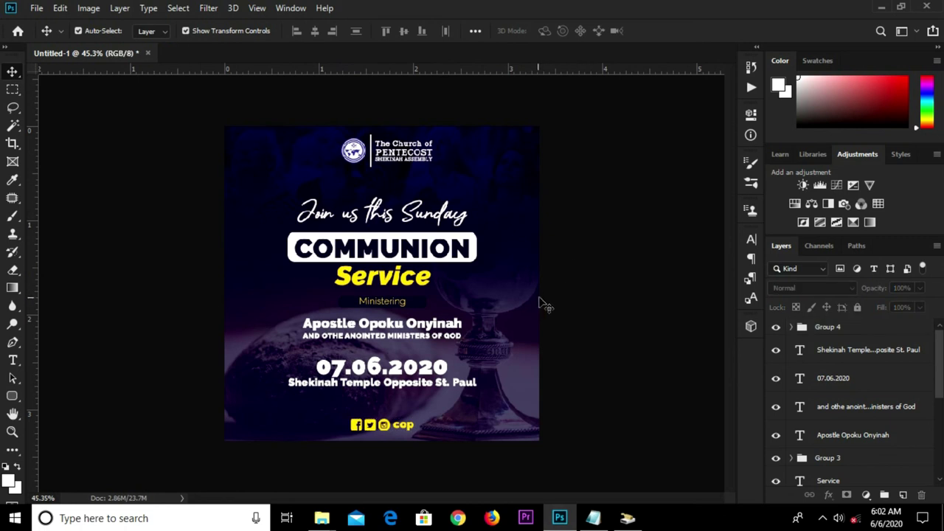
pyautogui.scroll(1, 538, 306)
pyautogui.scroll(1, 537, 307)
pyautogui.scroll(1, 537, 305)
pyautogui.scroll(-1, 538, 306)
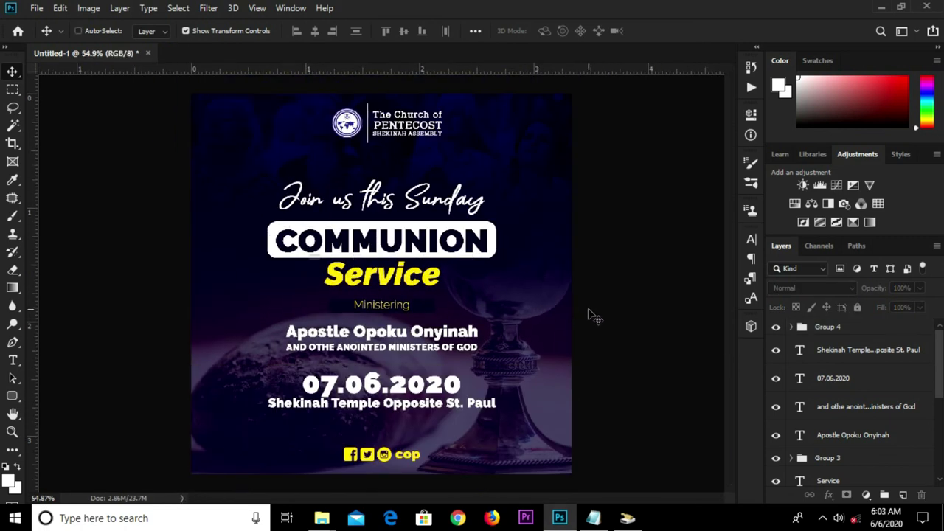
pyautogui.scroll(1, 590, 317)
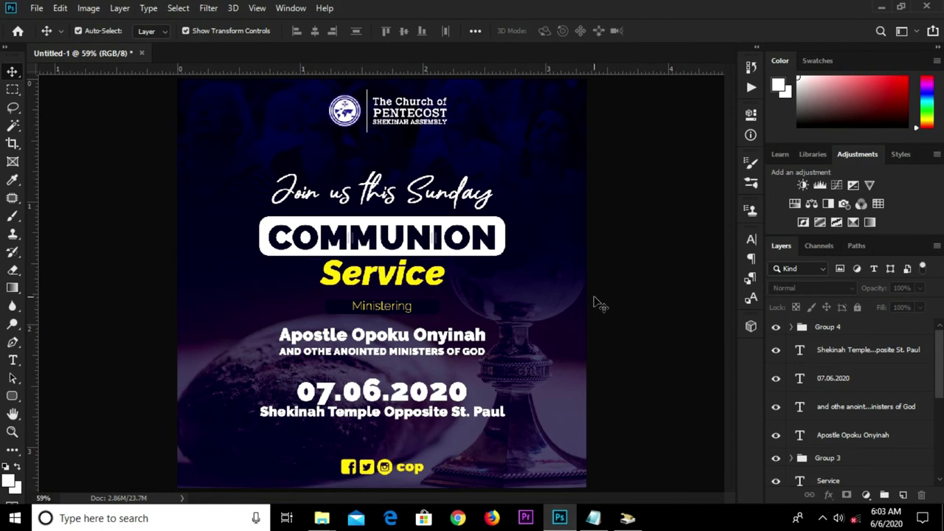
pyautogui.scroll(-1, 605, 351)
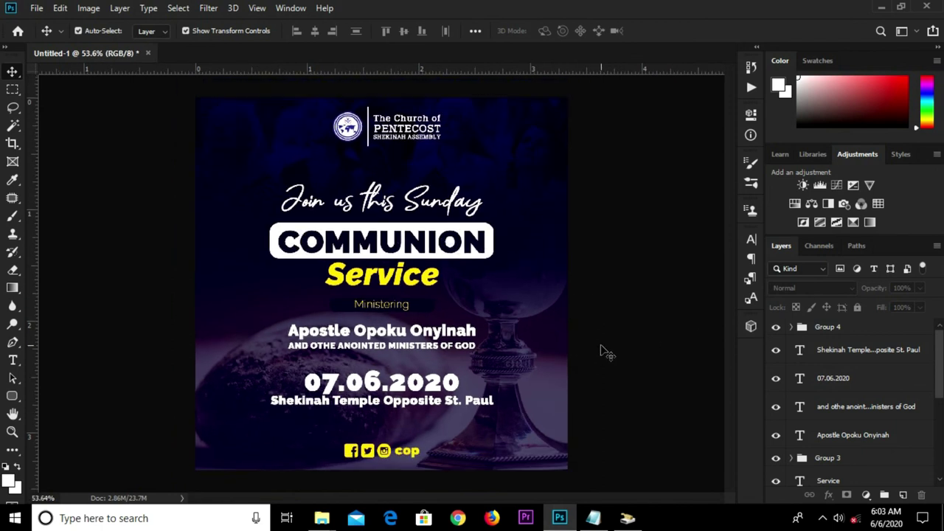
pyautogui.scroll(-1, 605, 352)
pyautogui.scroll(2, 605, 352)
pyautogui.scroll(-1, 605, 352)
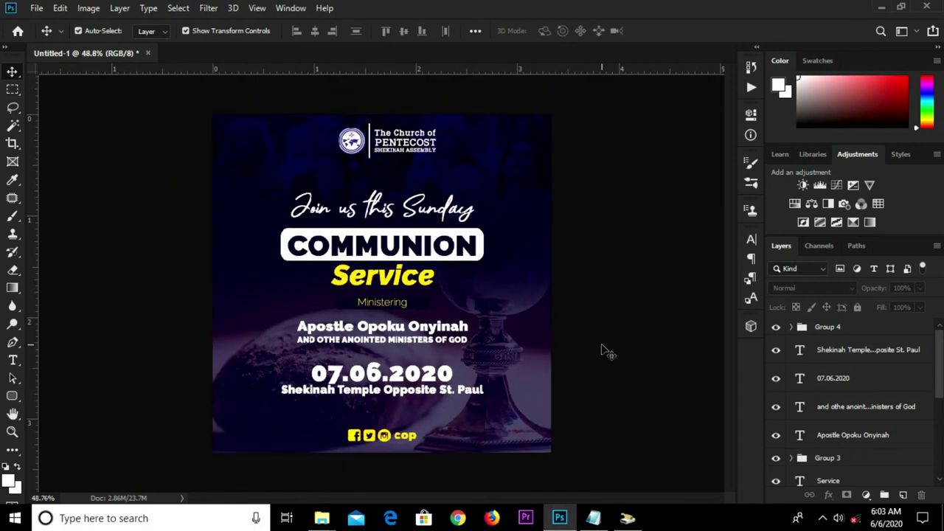